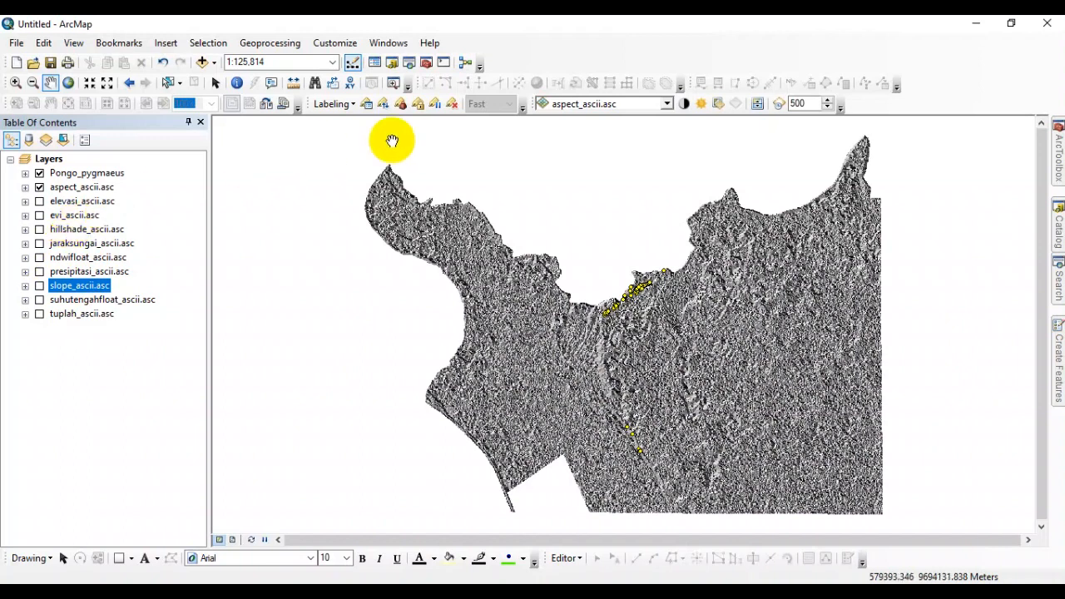
- Hide the Pongo_pygmaeus and aspect_ascii.asc layers and display elevasi_ascii.asc
left_click(1059, 178)
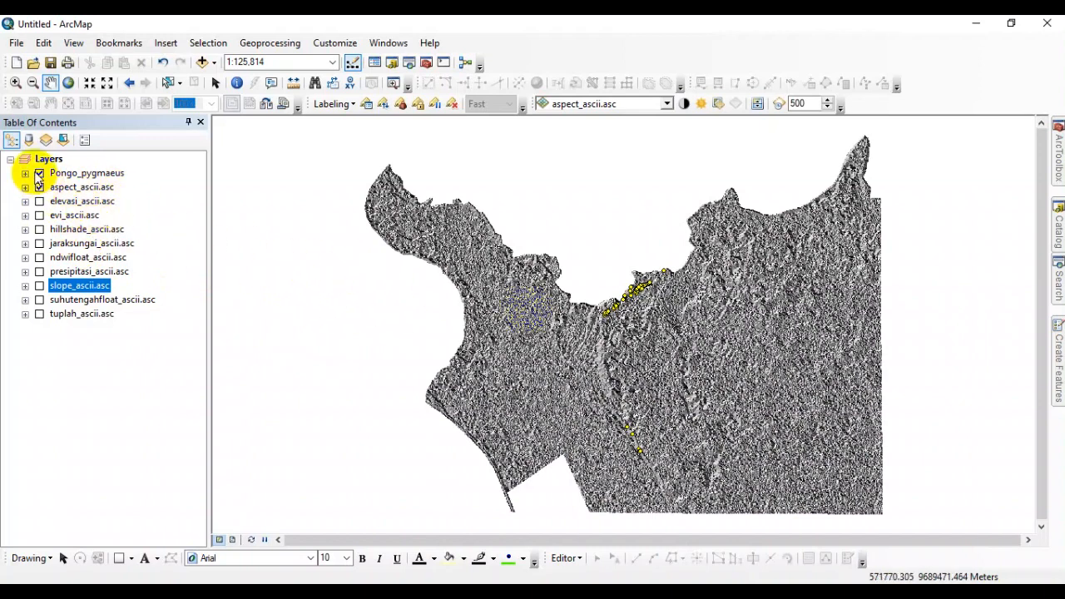
left_click(39, 173)
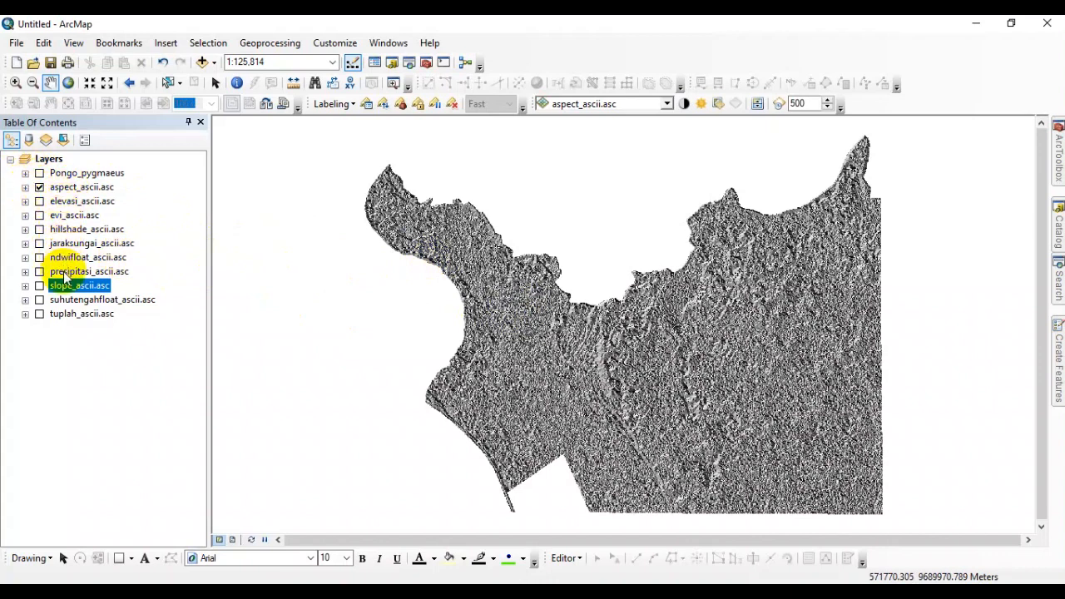
left_click(39, 201)
left_click(39, 187)
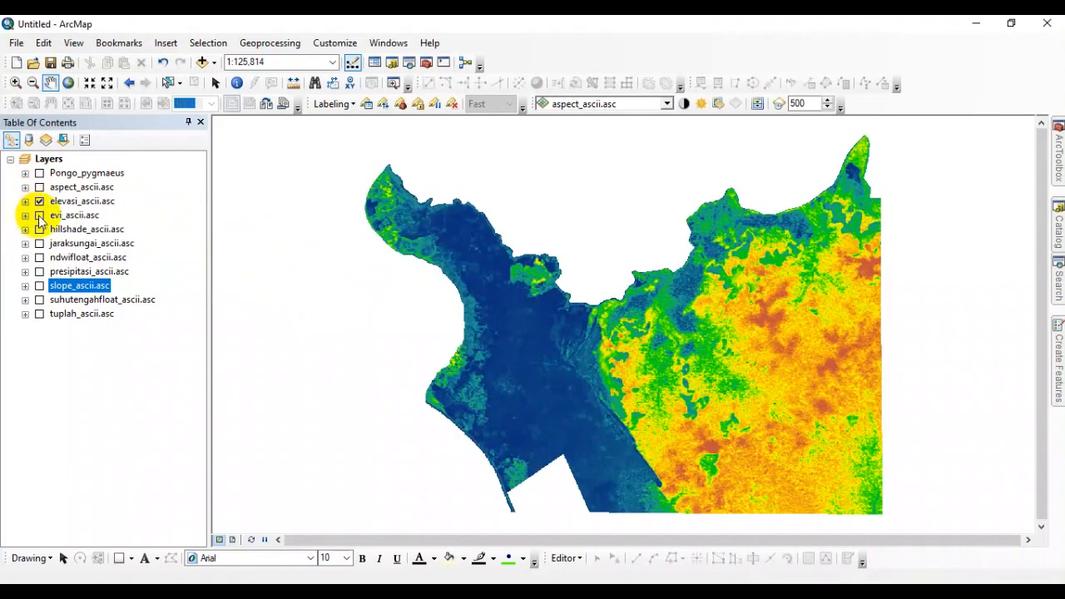
- Turn on all raster layers from aspect_ascii.asc through tuplah_ascii.asc together
left_click(81, 187)
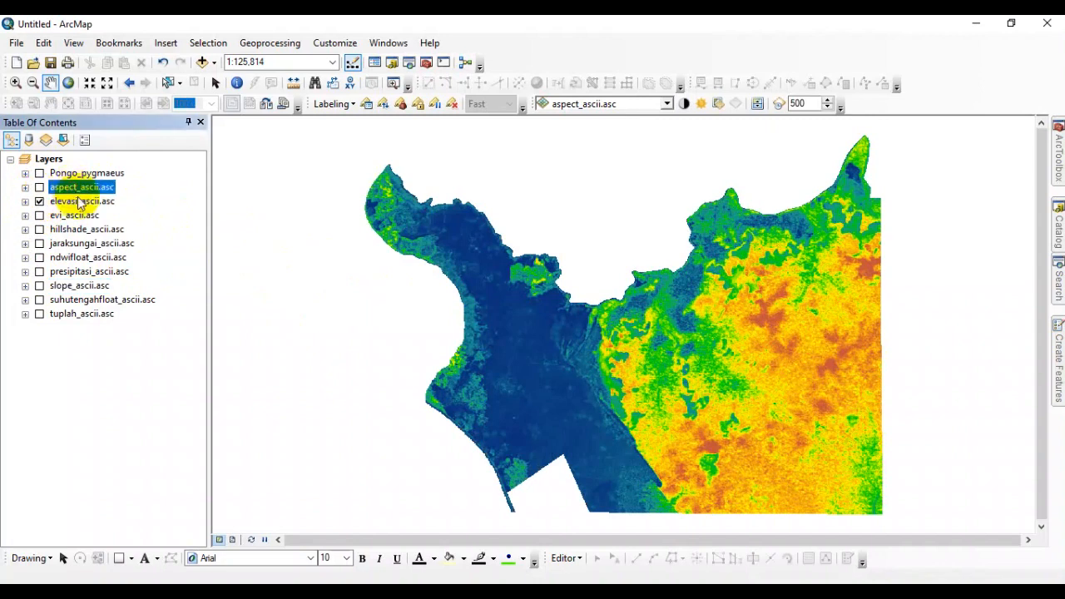
left_click(77, 314, "shift")
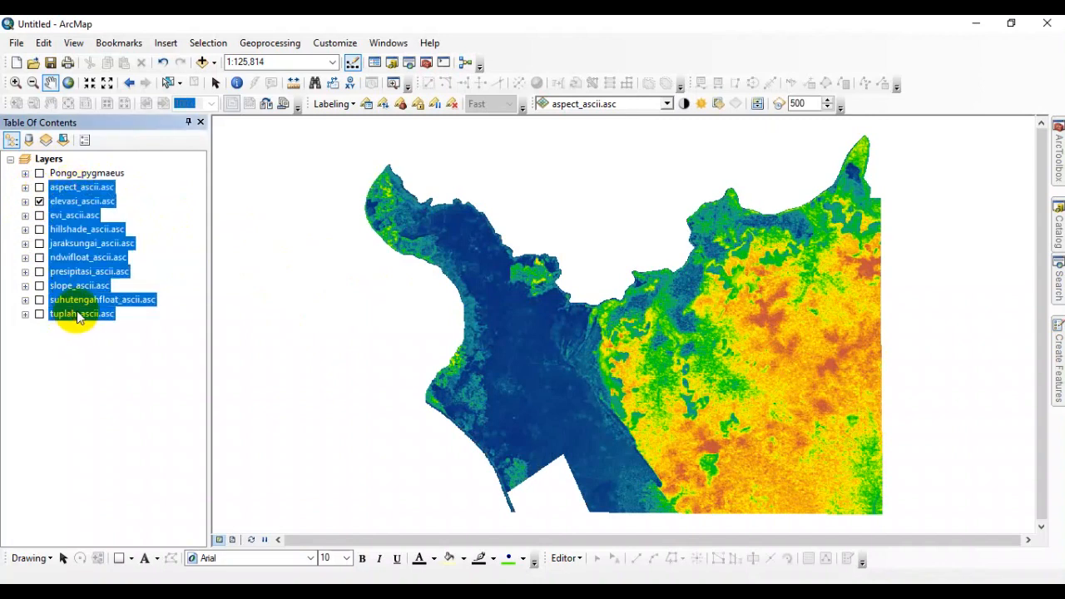
right_click(60, 187)
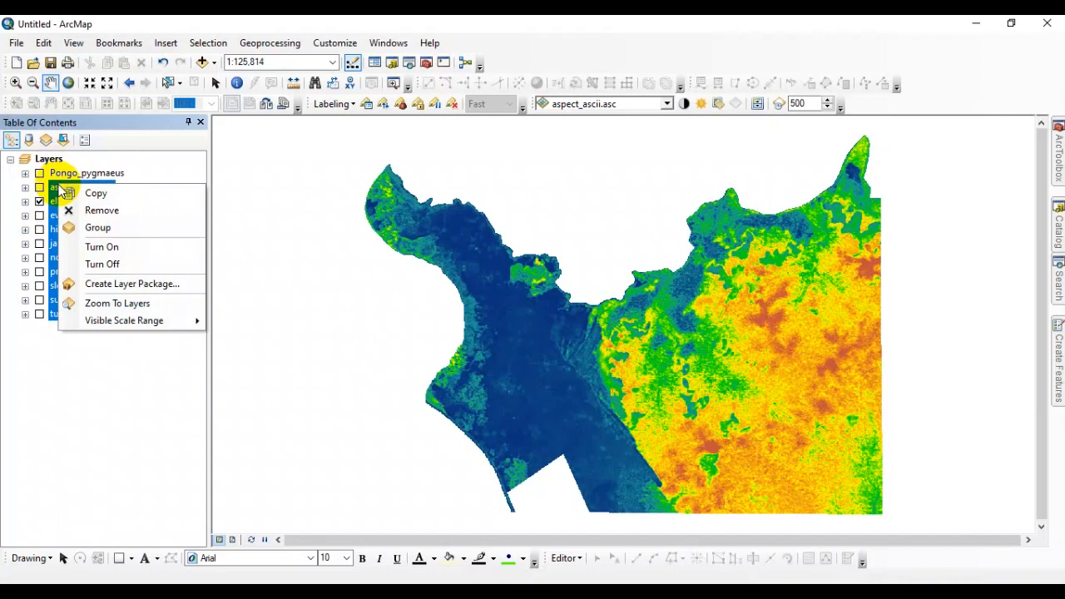
left_click(101, 245)
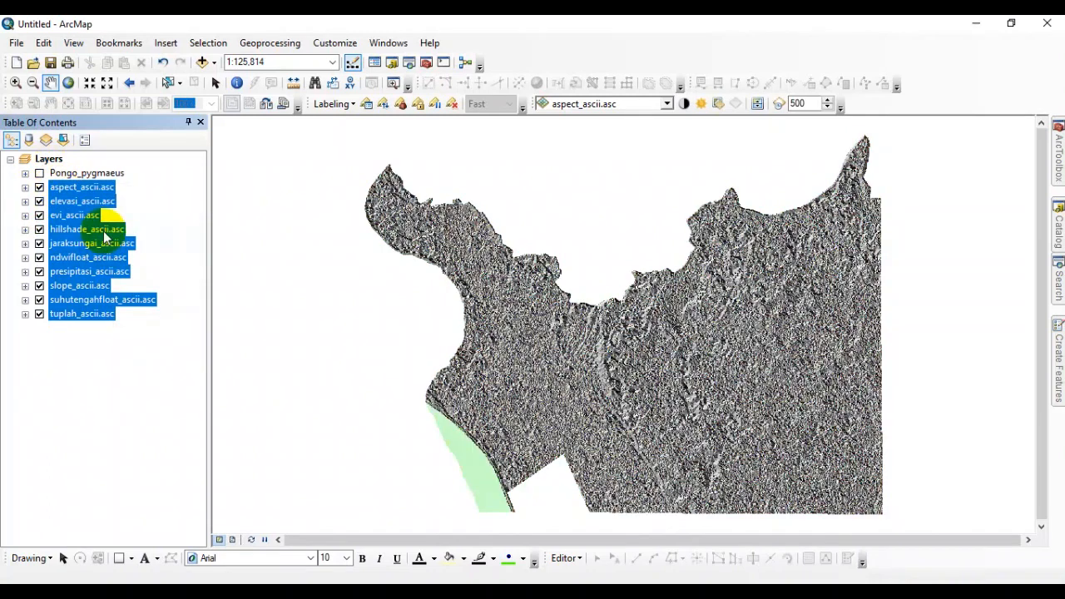
left_click(89, 381)
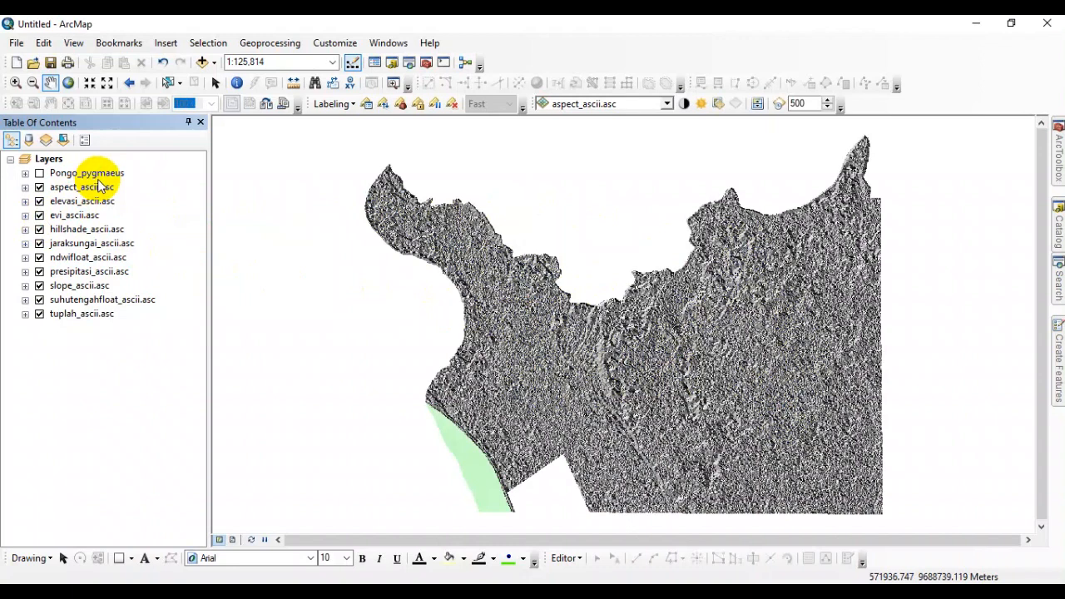
- Expand the Sampling toolset within Data Management Tools in ArcToolbox
left_click(1059, 166)
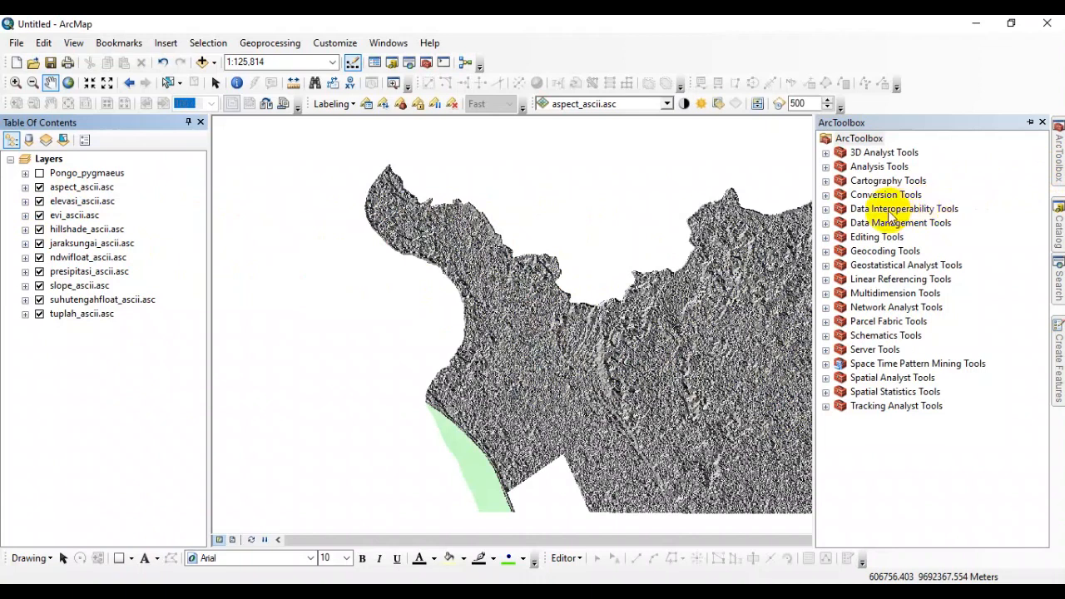
left_click(825, 224)
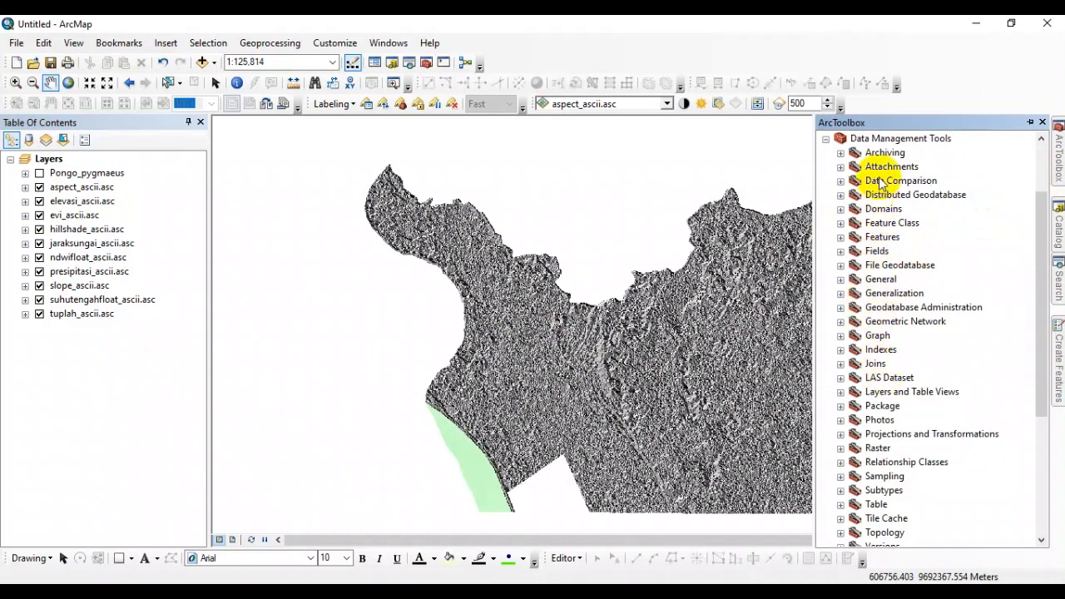
left_click(850, 476)
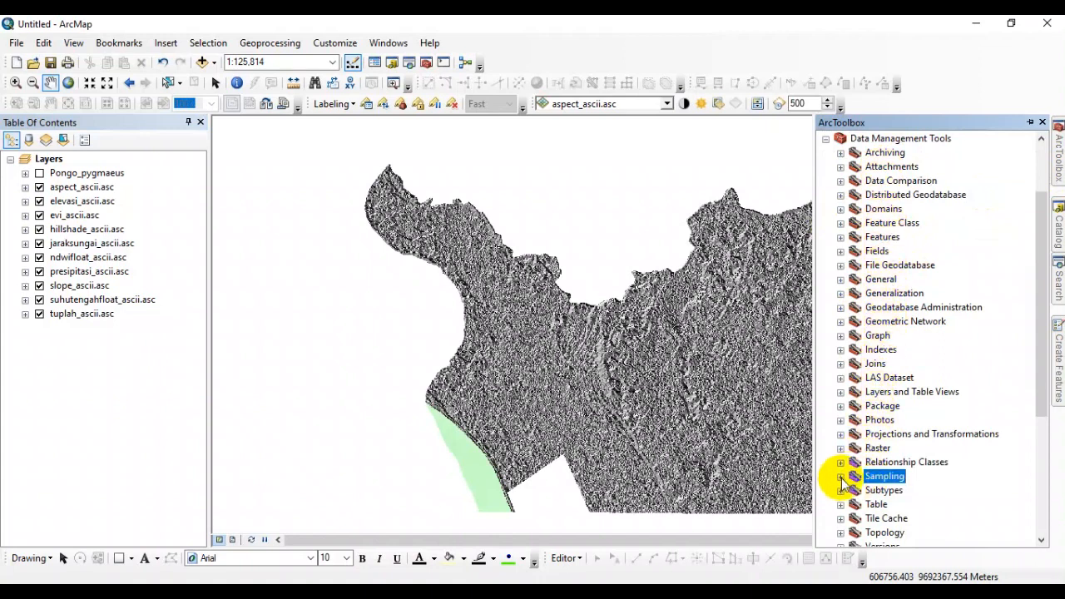
left_click(841, 476)
scroll(877, 495, "down", 4)
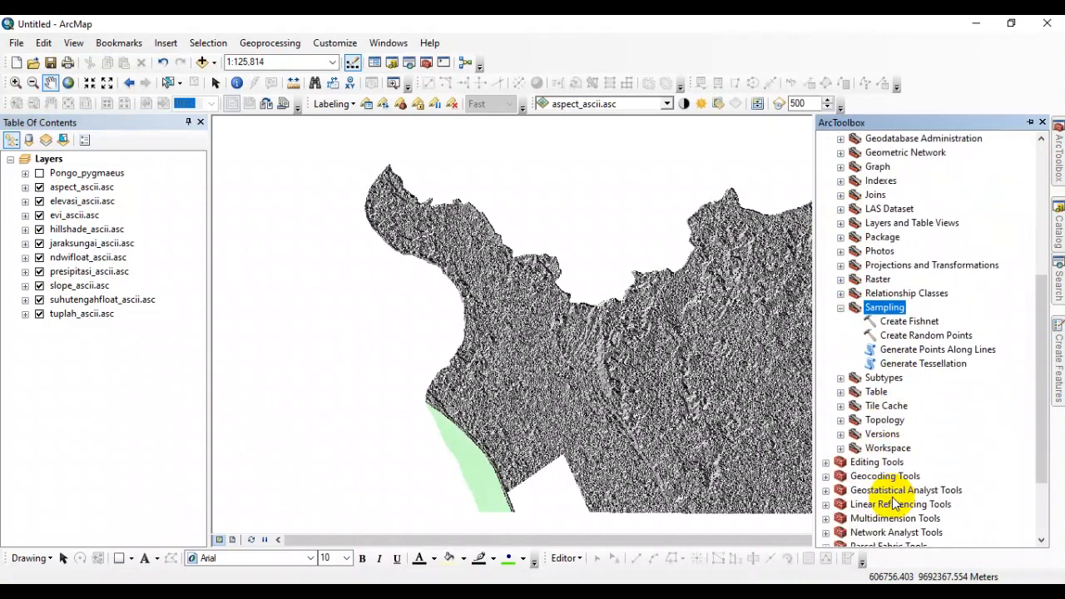
double_click(925, 335)
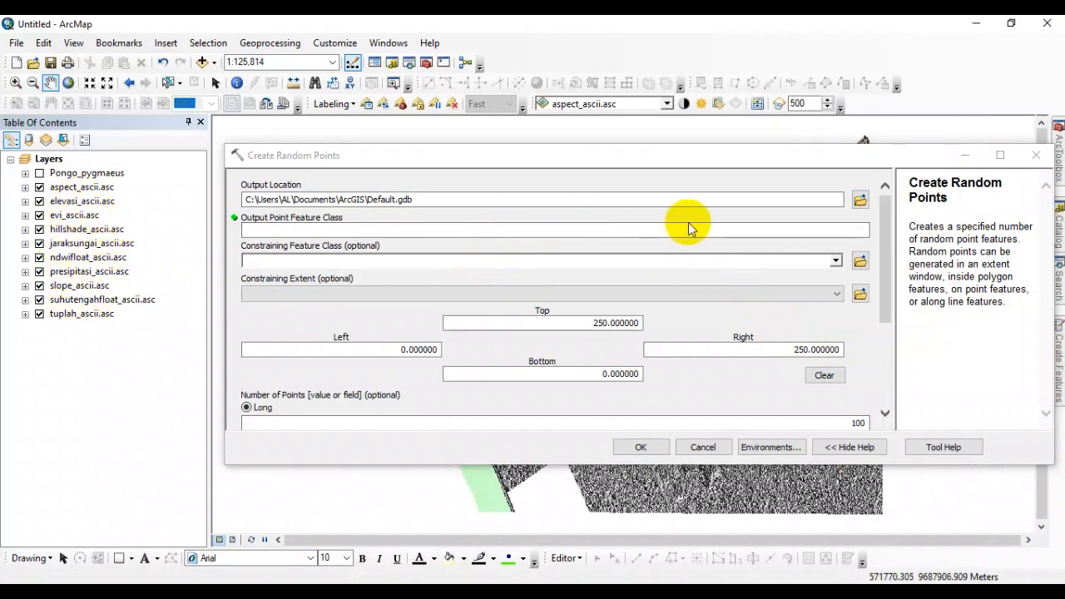
left_click(859, 199)
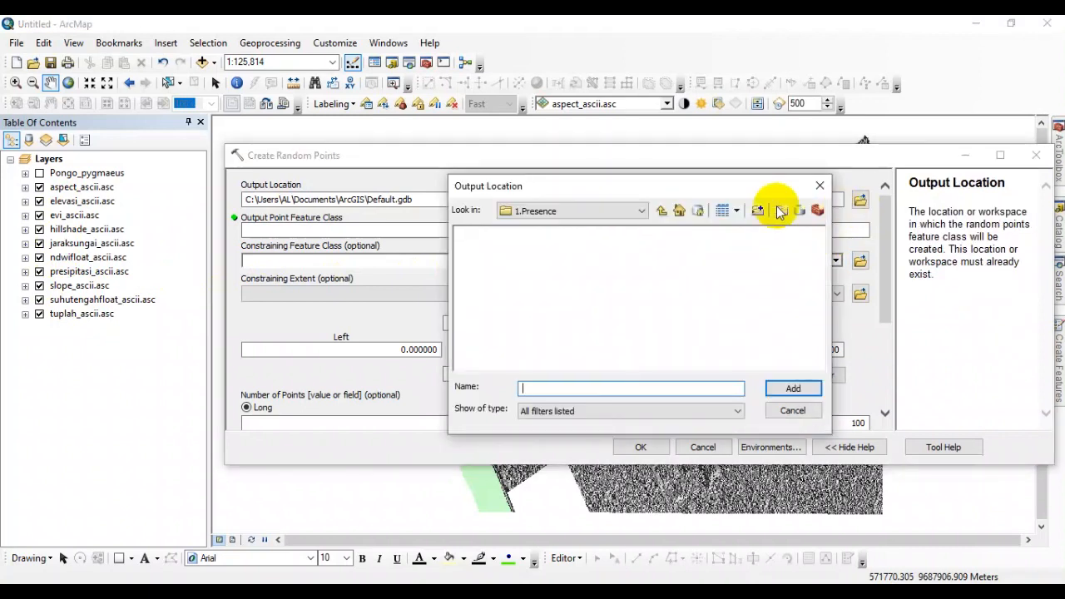
left_click(661, 213)
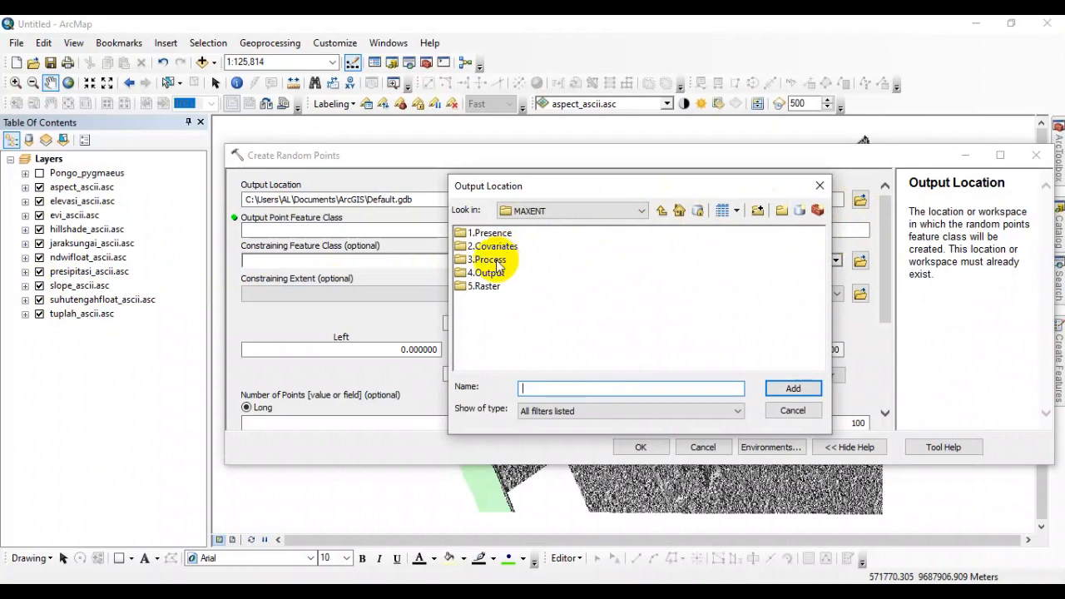
left_click(498, 260)
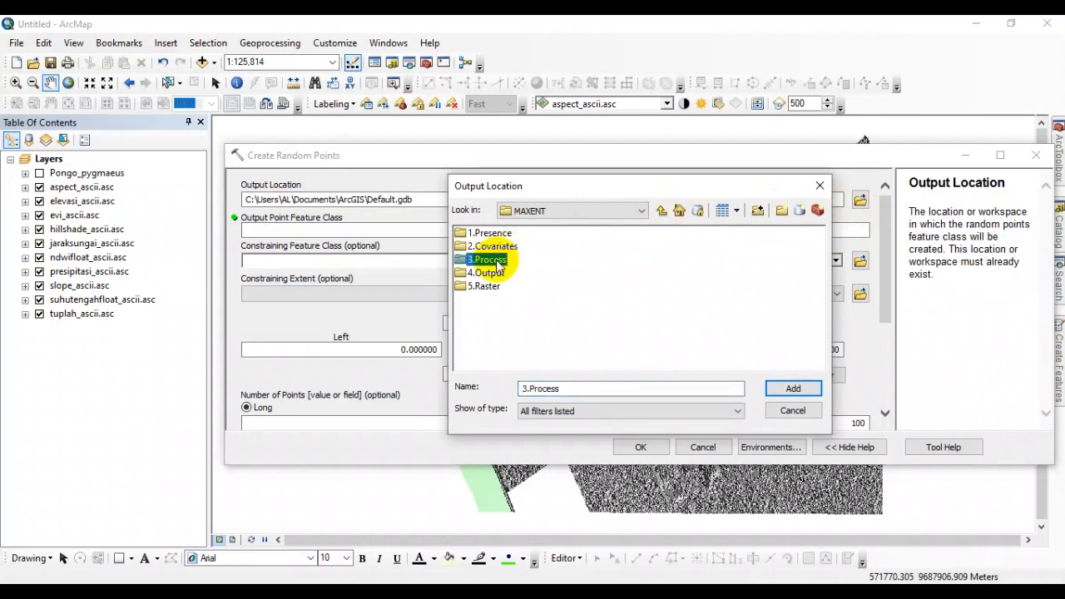
left_click(795, 388)
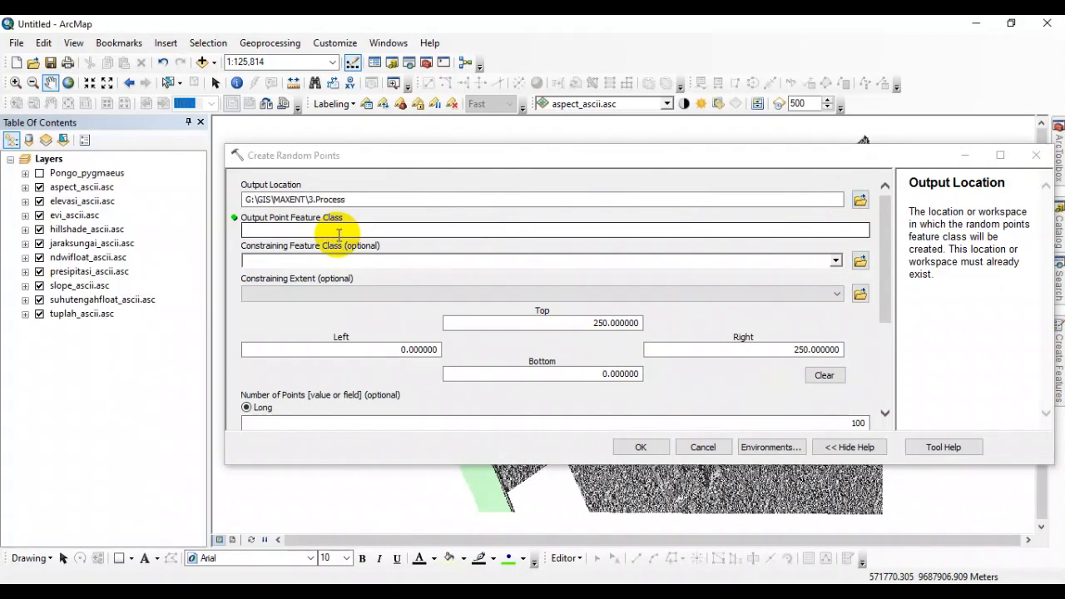
left_click(277, 231)
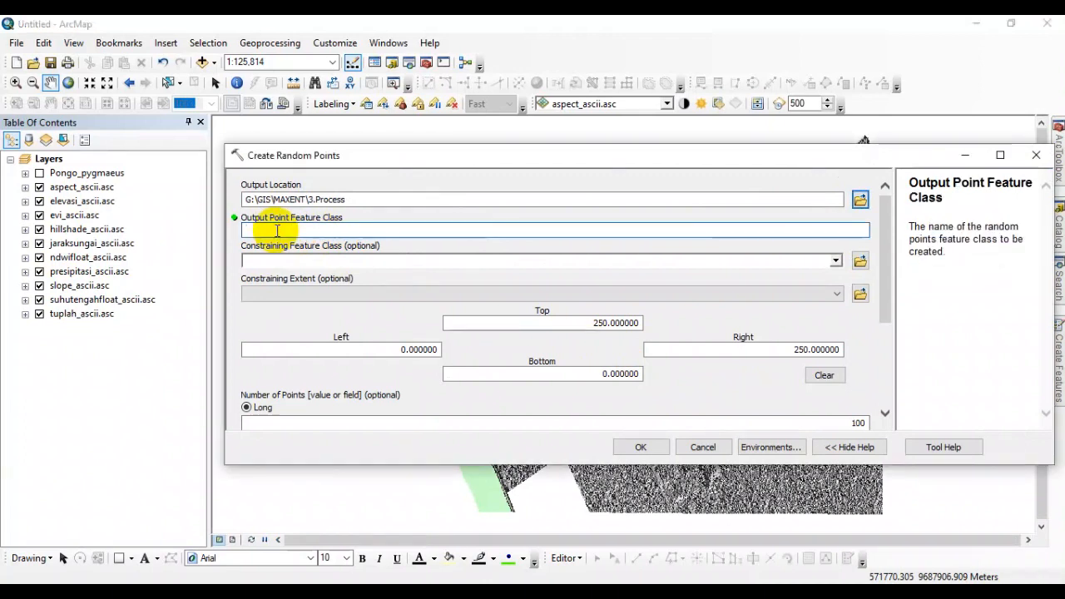
type("Random_poin")
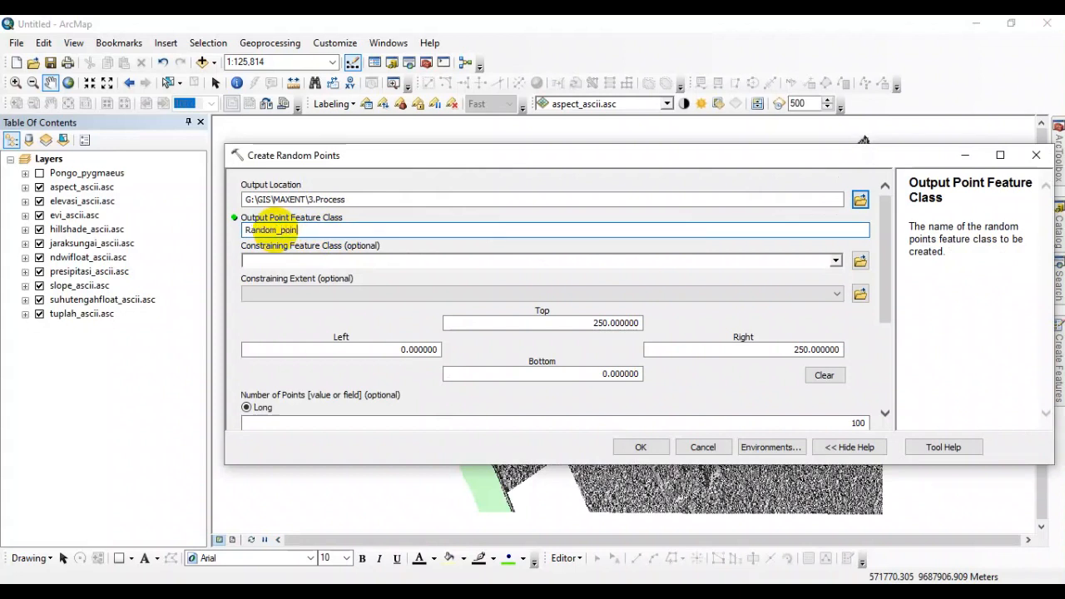
type("t")
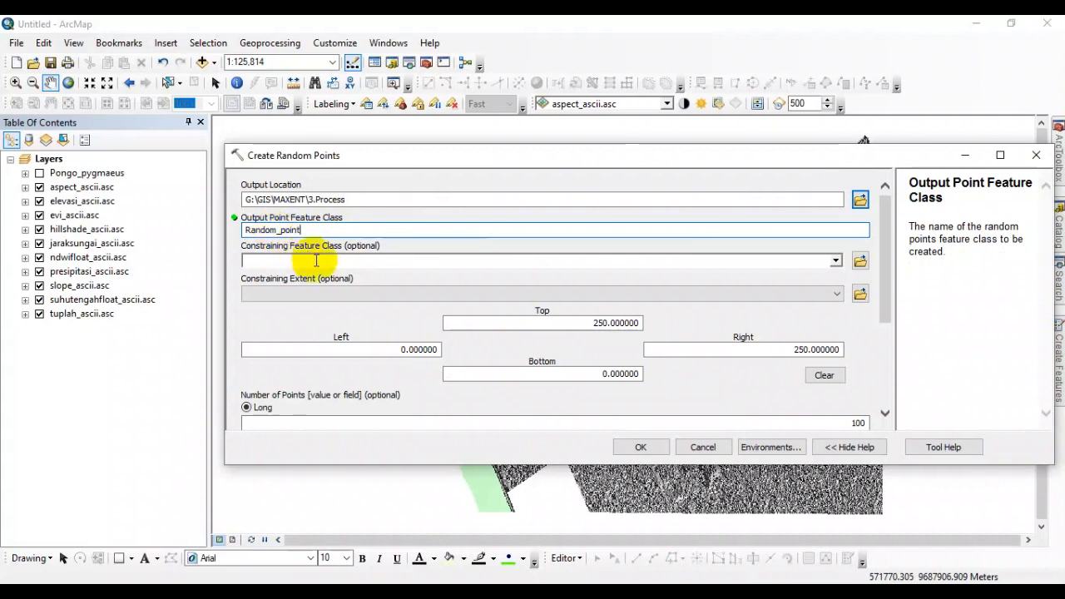
- Add the Pesalat.shp shapefile from the GIS folder to the map
left_click(202, 63)
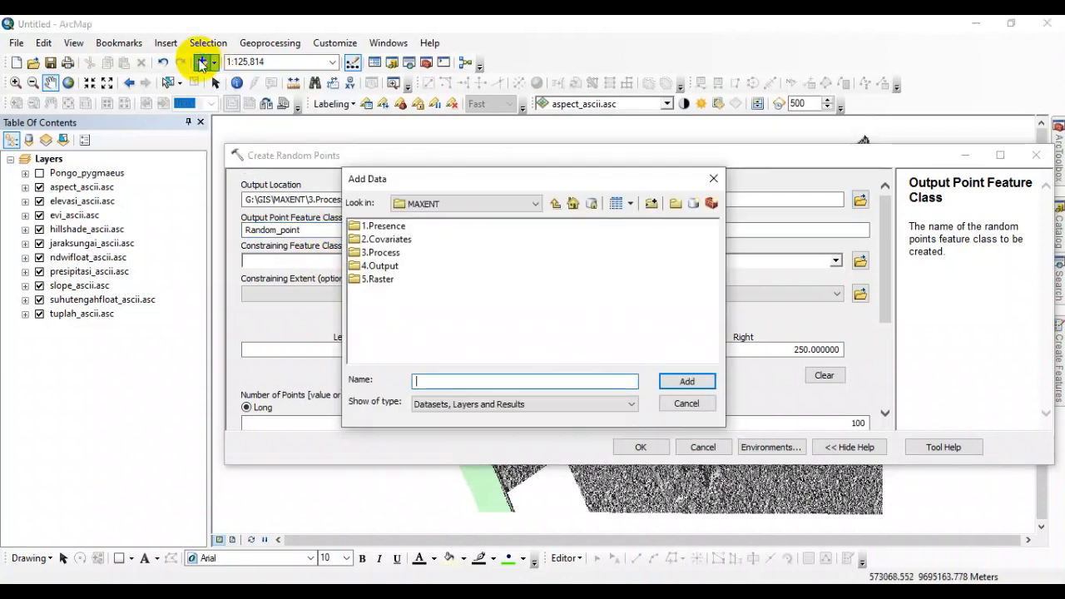
left_click(555, 204)
scroll(559, 296, "down", 2)
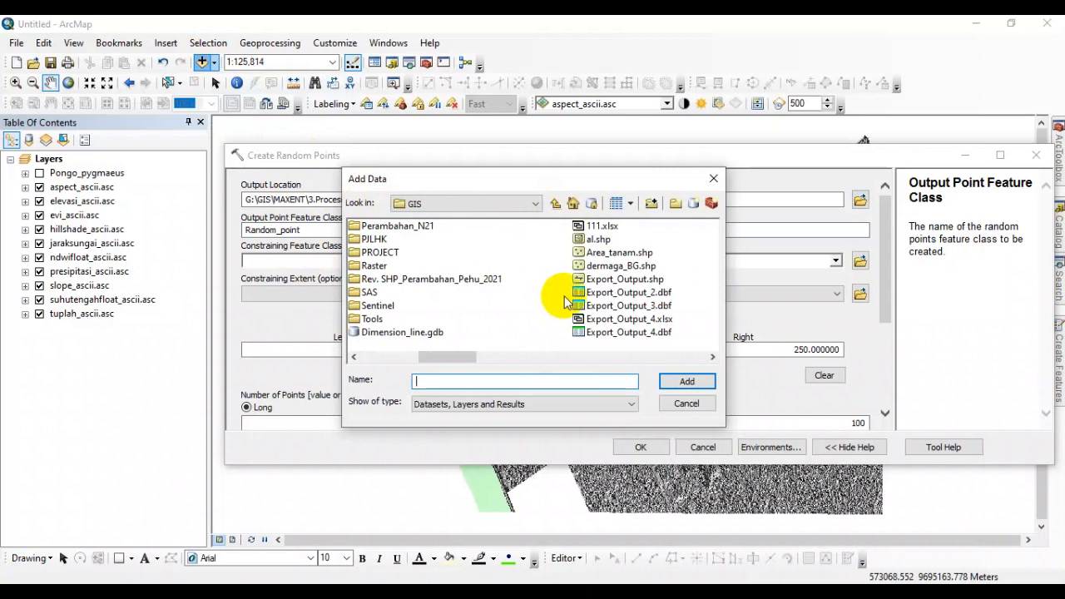
scroll(564, 301, "down", 1)
scroll(571, 302, "down", 1)
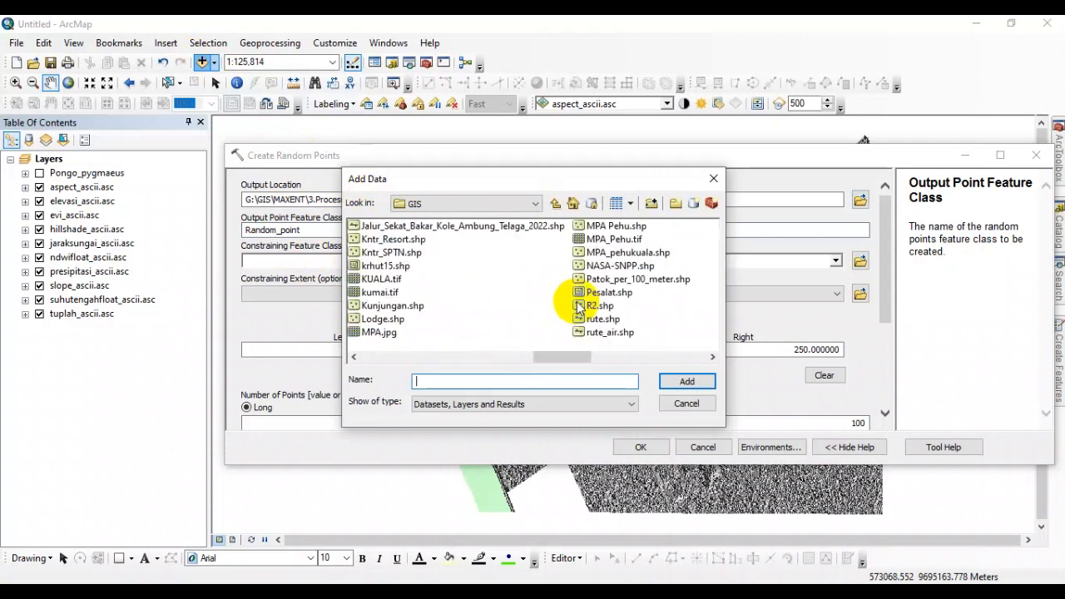
left_click(605, 293)
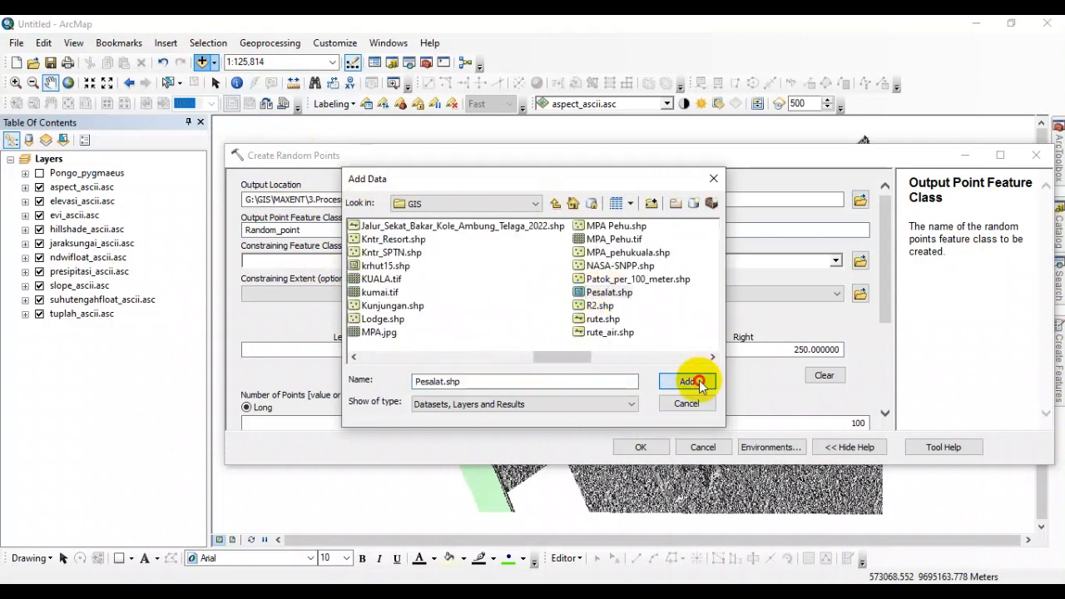
left_click(694, 381)
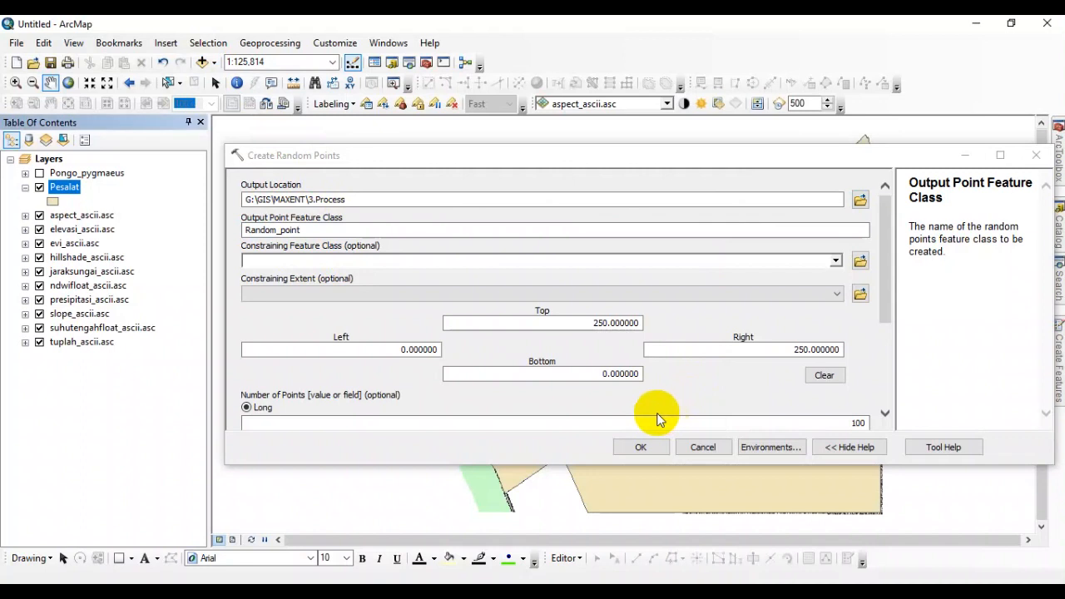
left_click(964, 159)
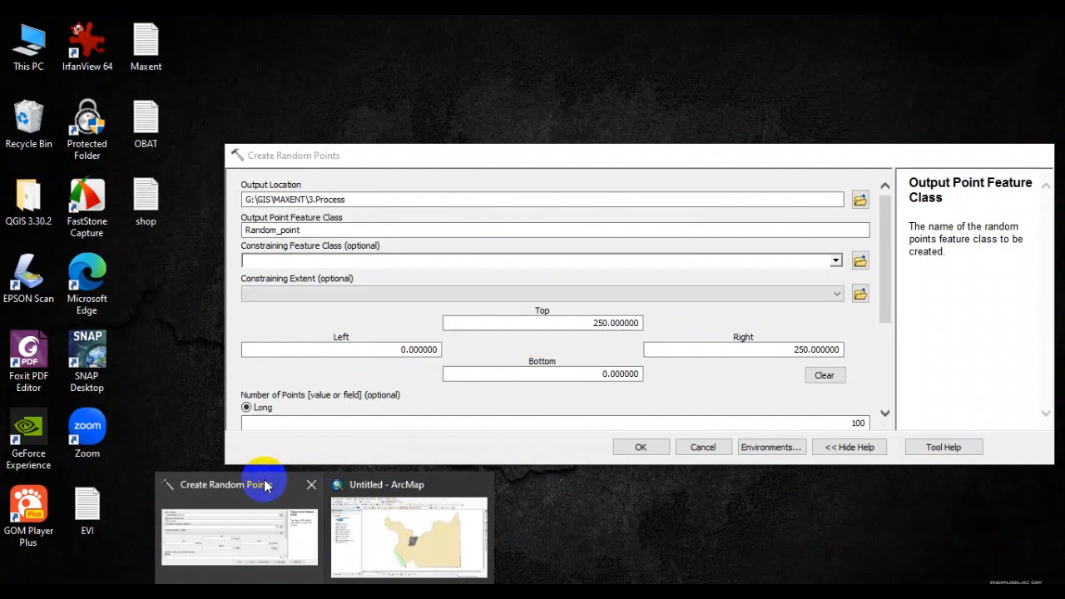
left_click(264, 479)
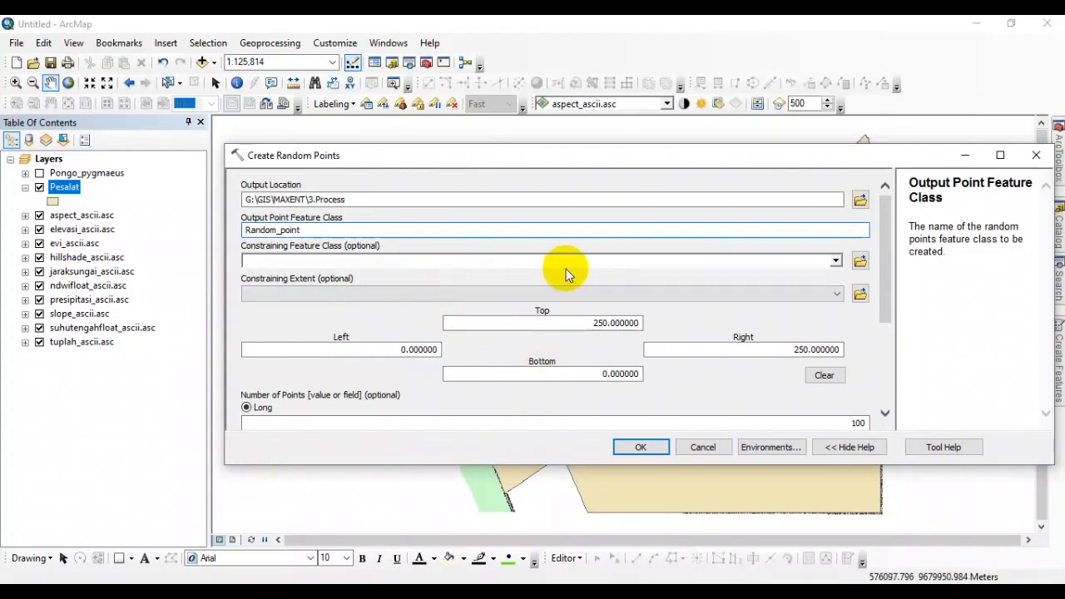
left_click(835, 261)
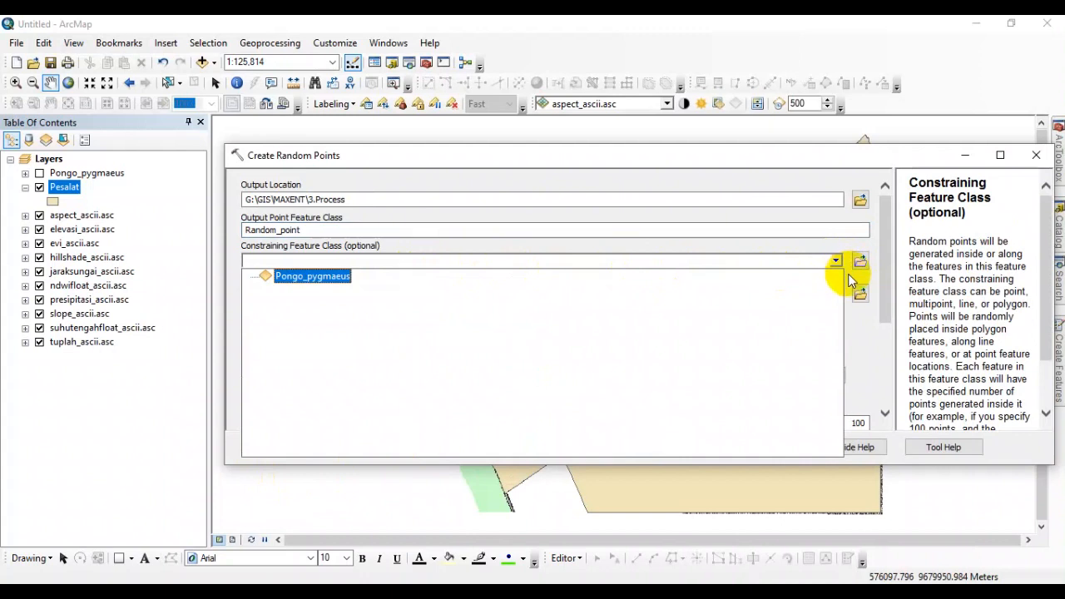
left_click(837, 261)
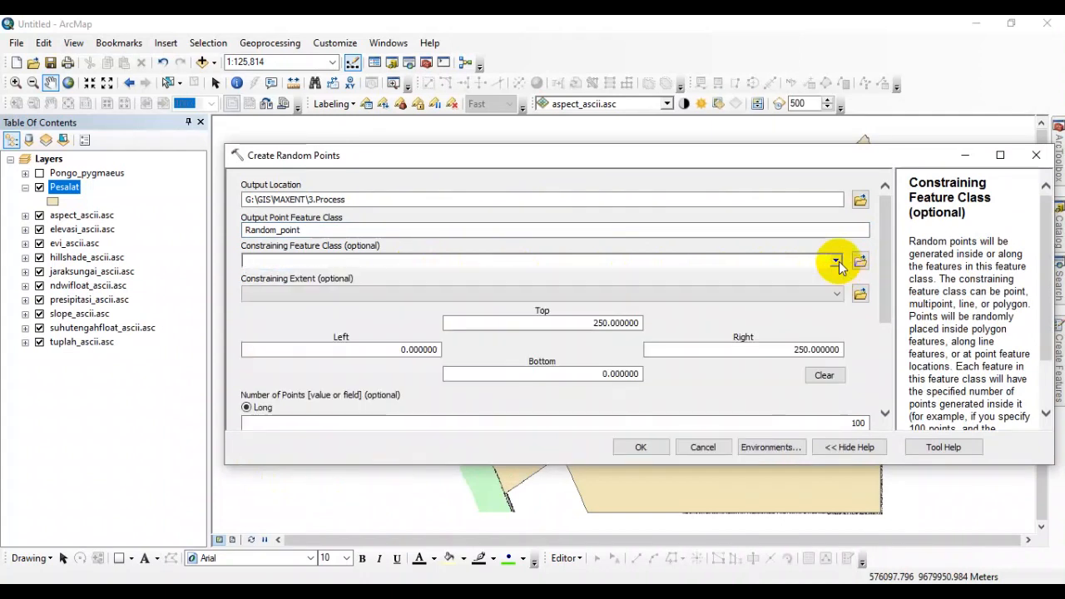
left_click(707, 447)
- Start the Create Random Points tool and set its output location to the 3.Process folder inside MAXENT
left_click(1054, 162)
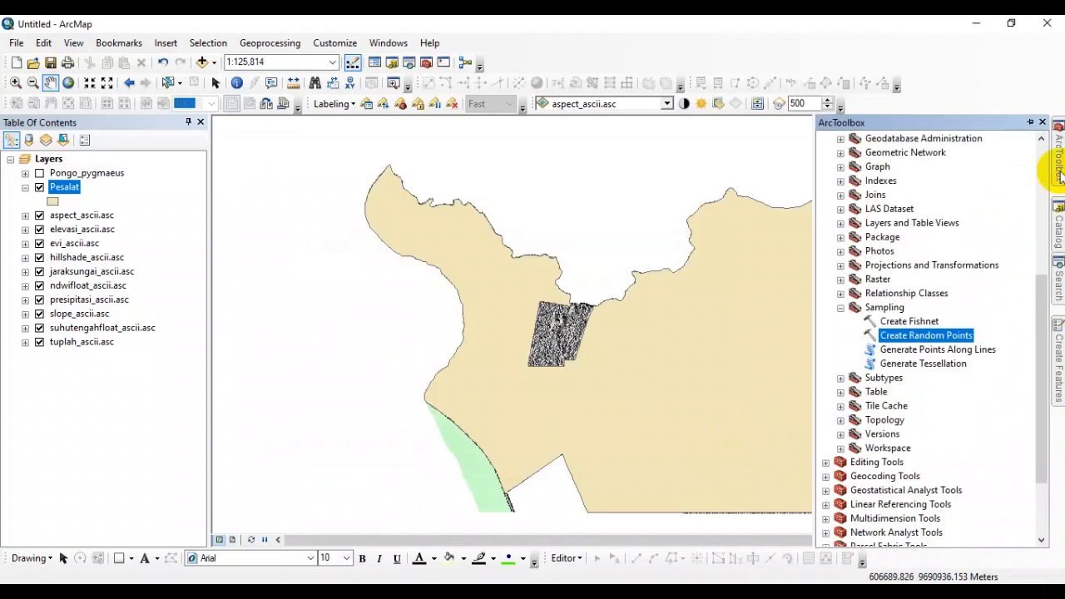
double_click(916, 336)
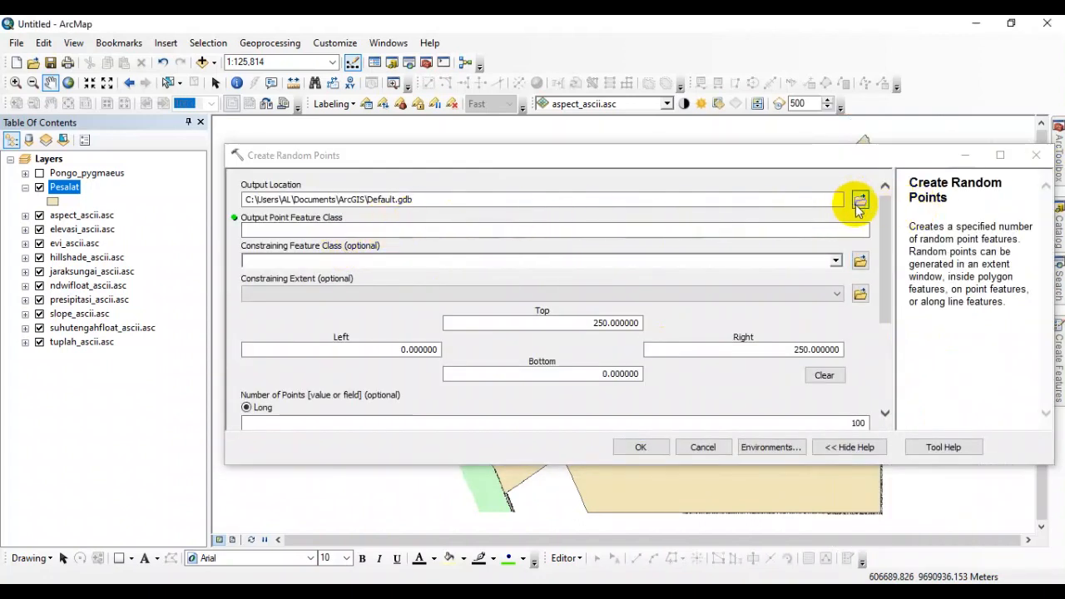
left_click(858, 200)
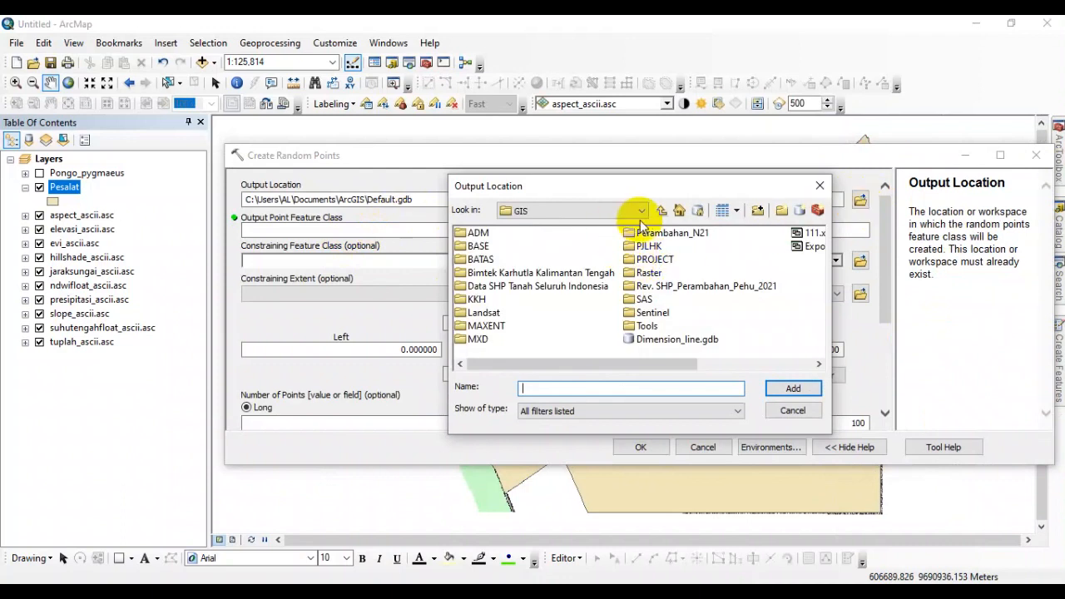
double_click(486, 325)
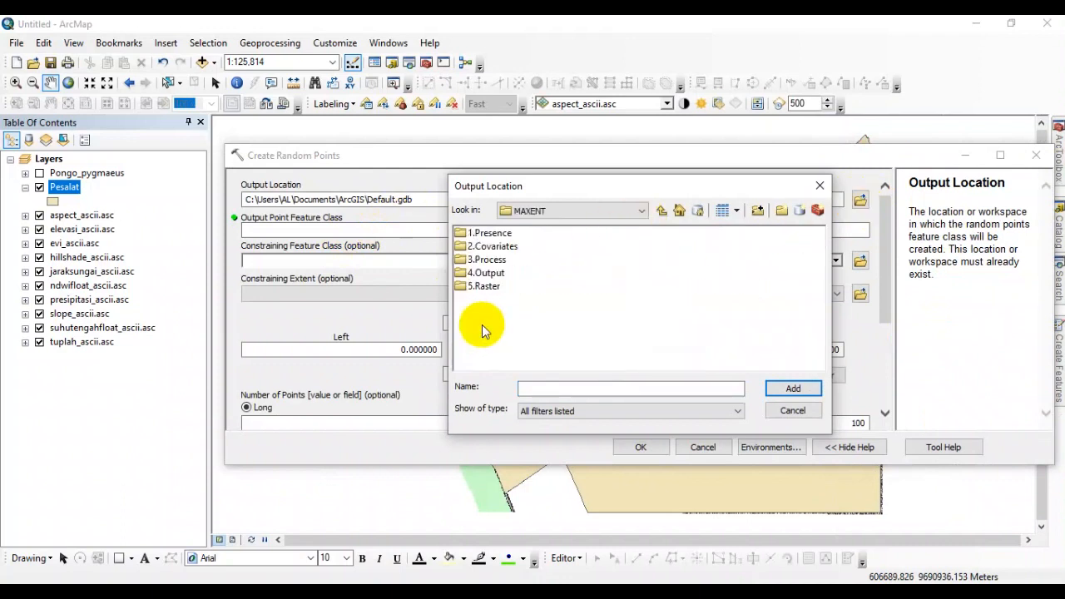
left_click(486, 260)
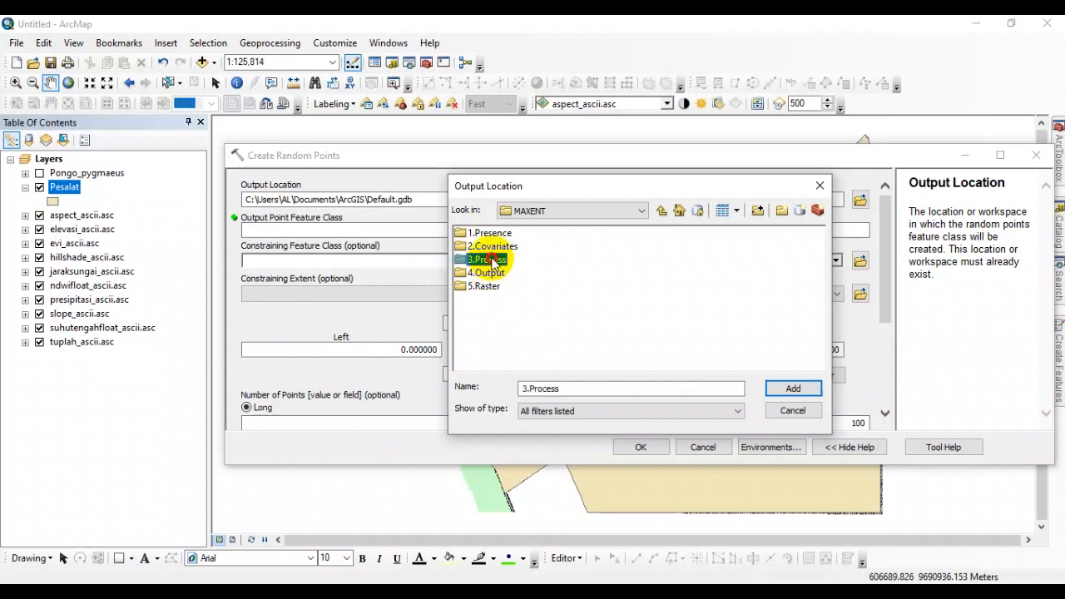
left_click(794, 389)
- Name the output point feature class Random_point and use Pesalat as the constraining feature class
left_click(408, 231)
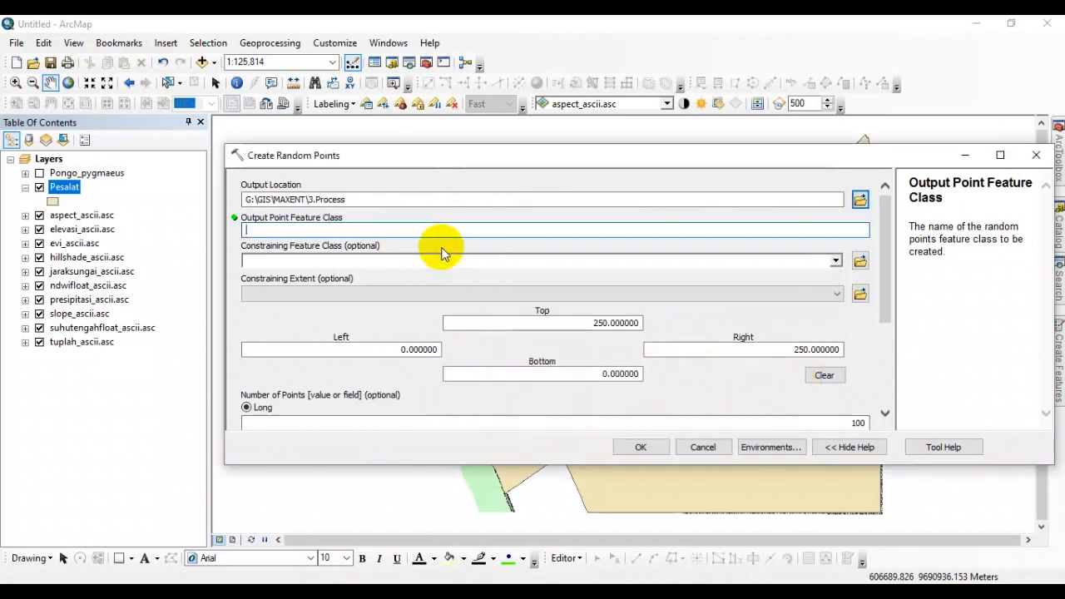
type("P")
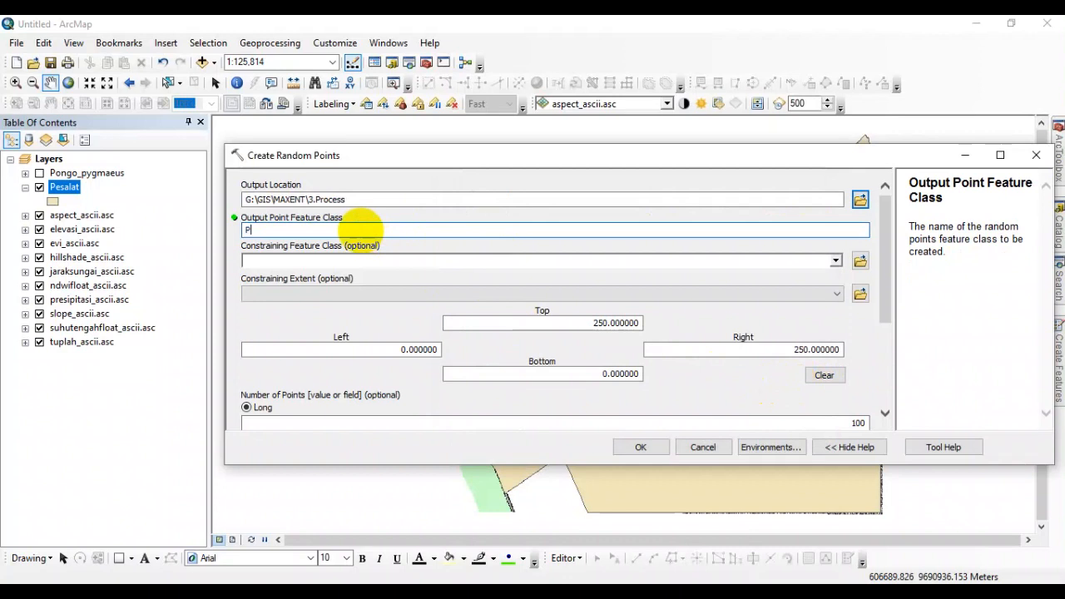
type("andom_point")
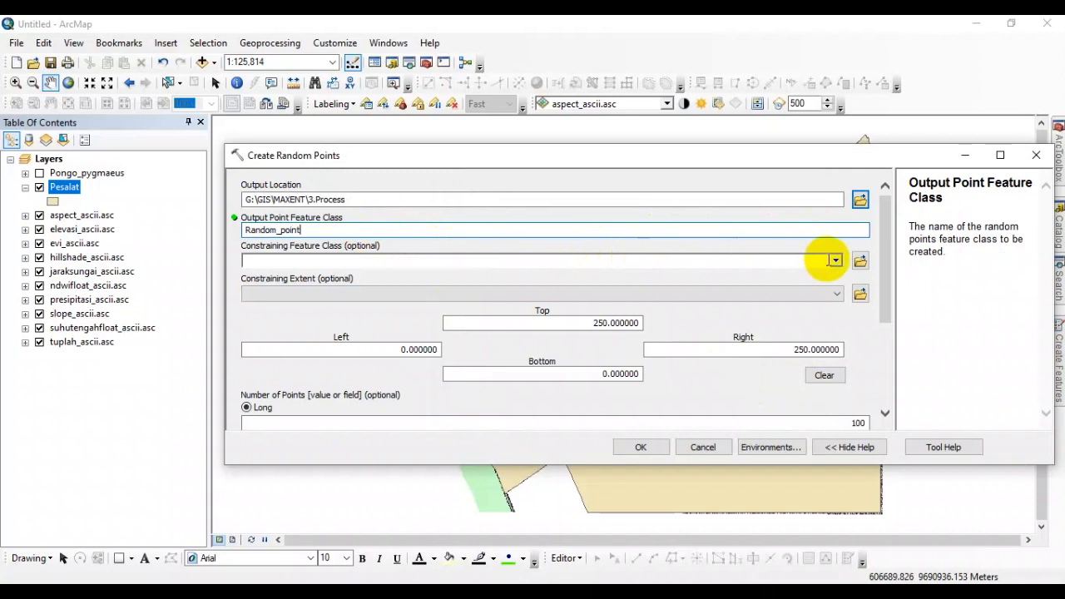
left_click(835, 261)
left_click(286, 290)
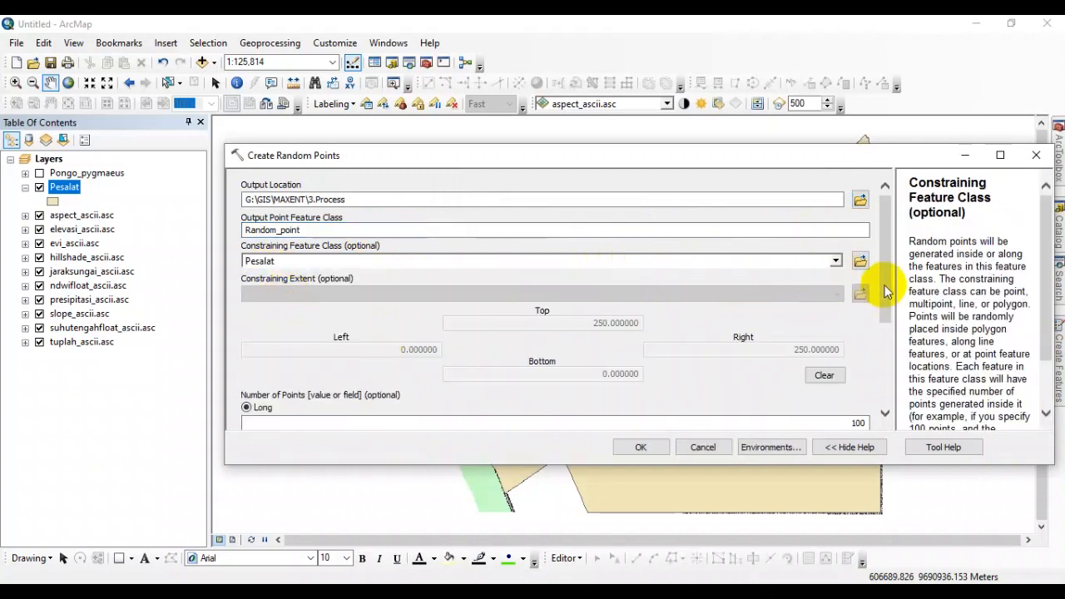
- Set the number of random points to 1000 and run the tool
left_click_drag(885, 281, 886, 307)
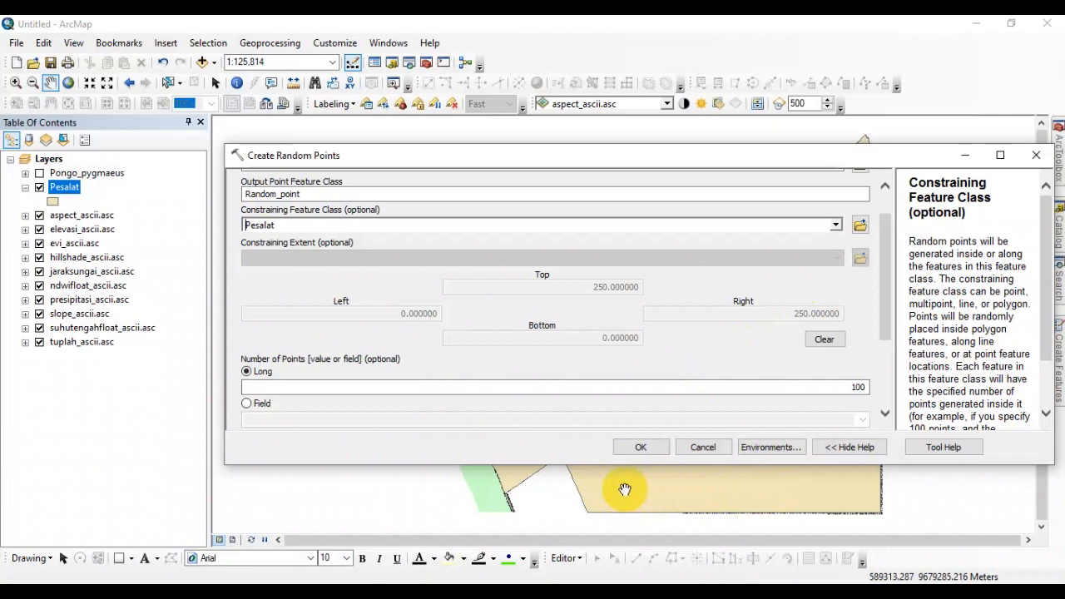
left_click_drag(883, 307, 886, 350)
left_click(848, 324)
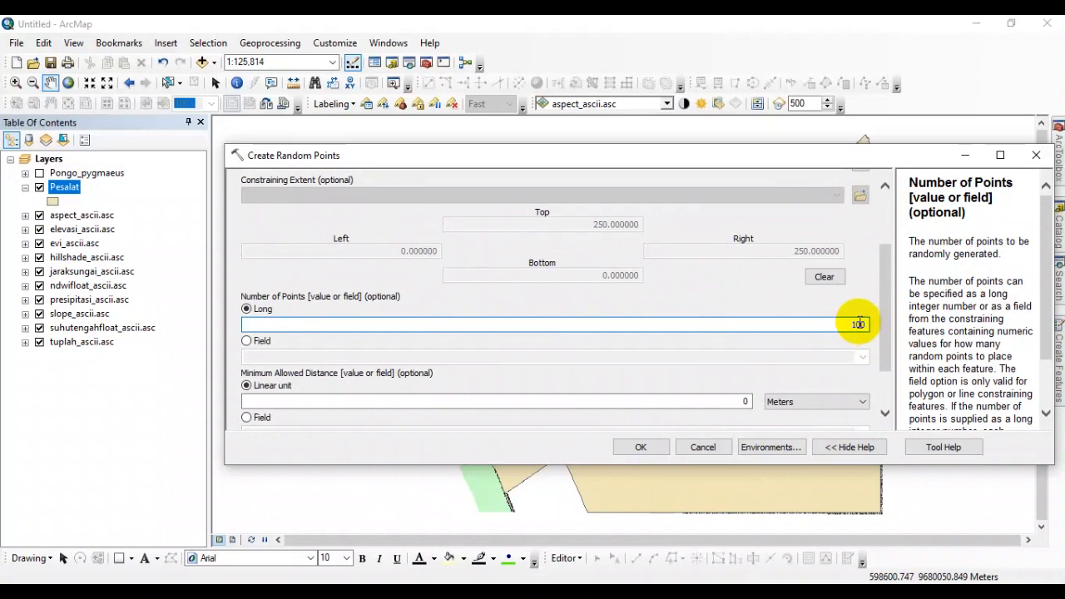
key("BackSpace")
type("0")
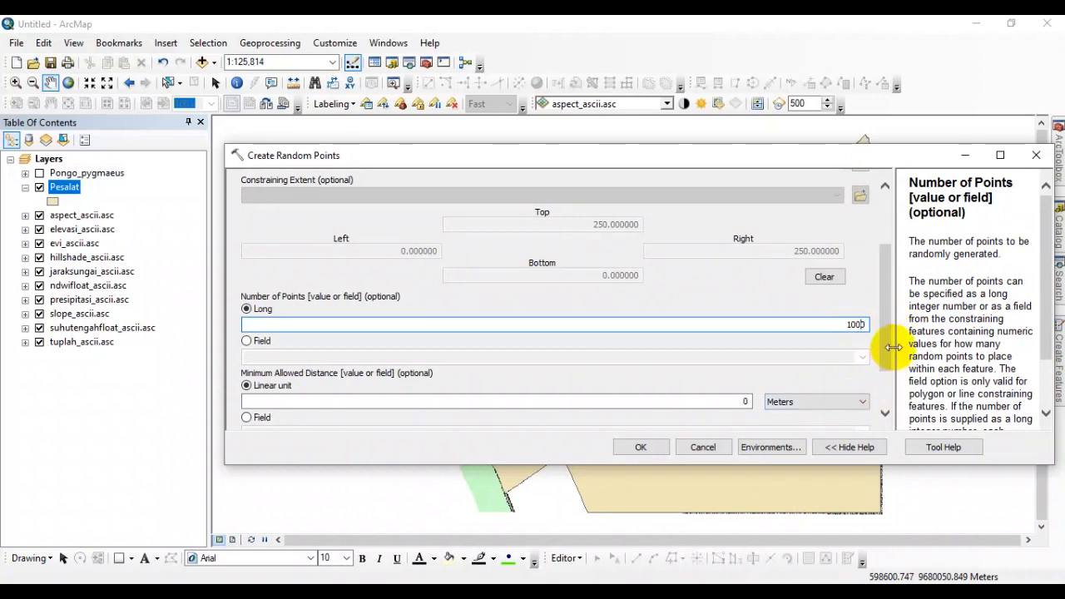
left_click_drag(886, 344, 887, 374)
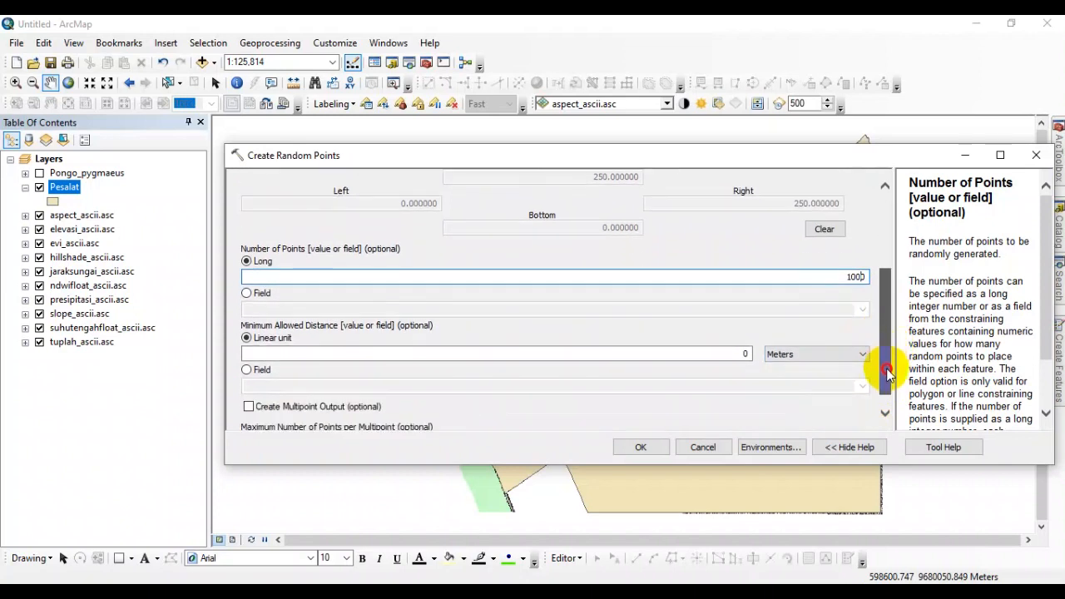
left_click_drag(888, 374, 883, 388)
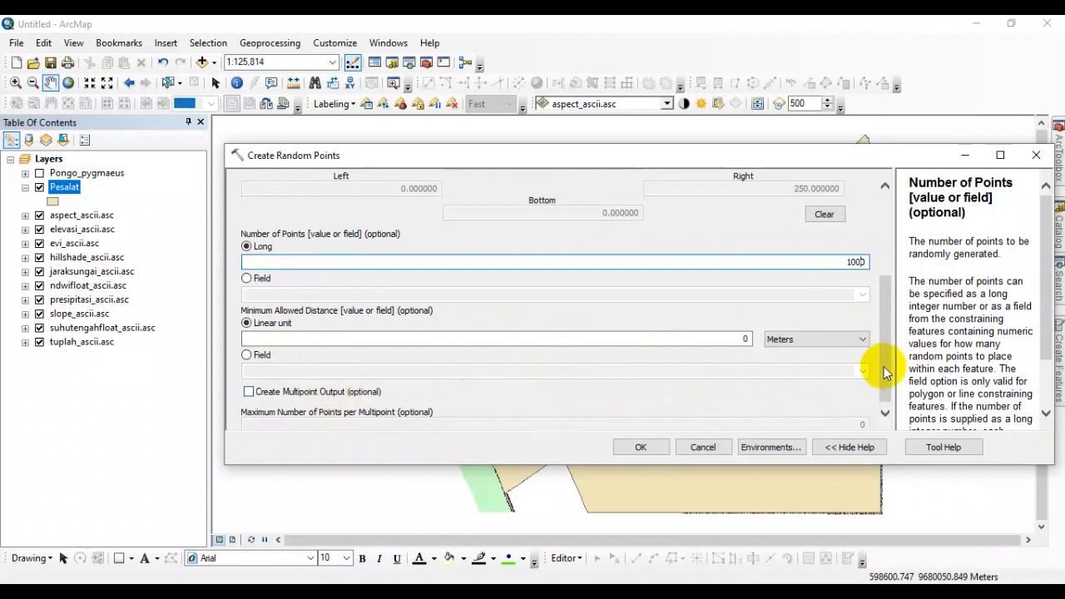
left_click_drag(883, 367, 886, 283)
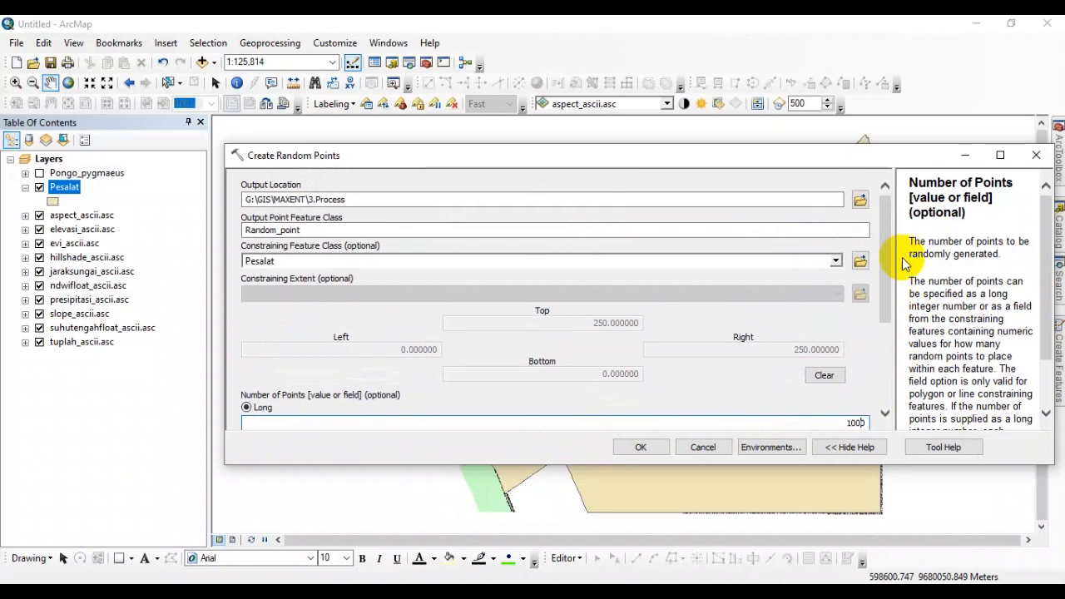
left_click(641, 448)
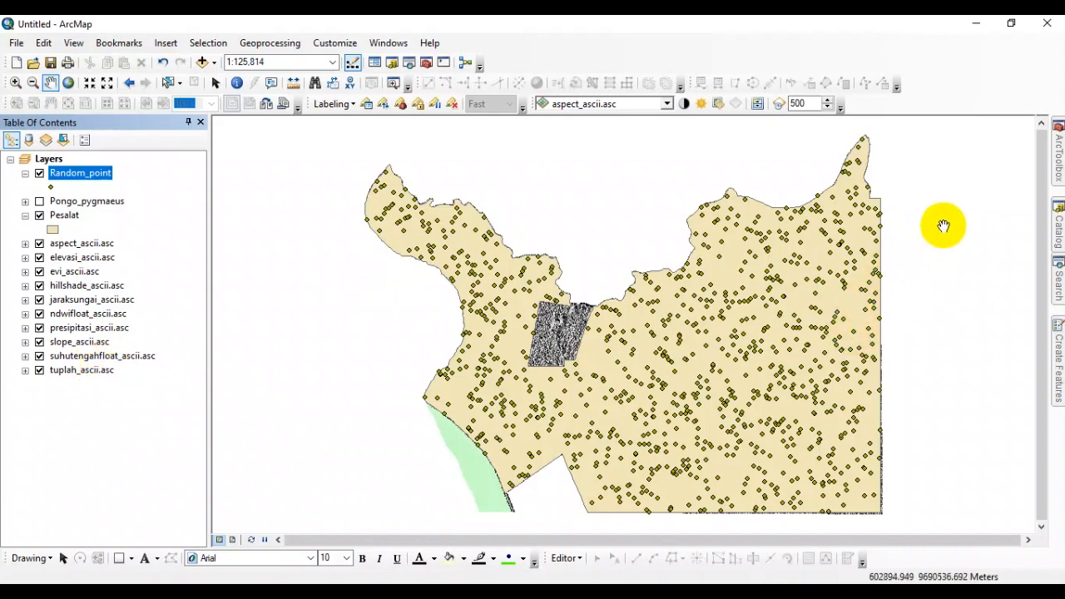
- Open the Extract Multi Values to Points tool from the Extraction toolset of Spatial Analyst Tools
left_click(1060, 167)
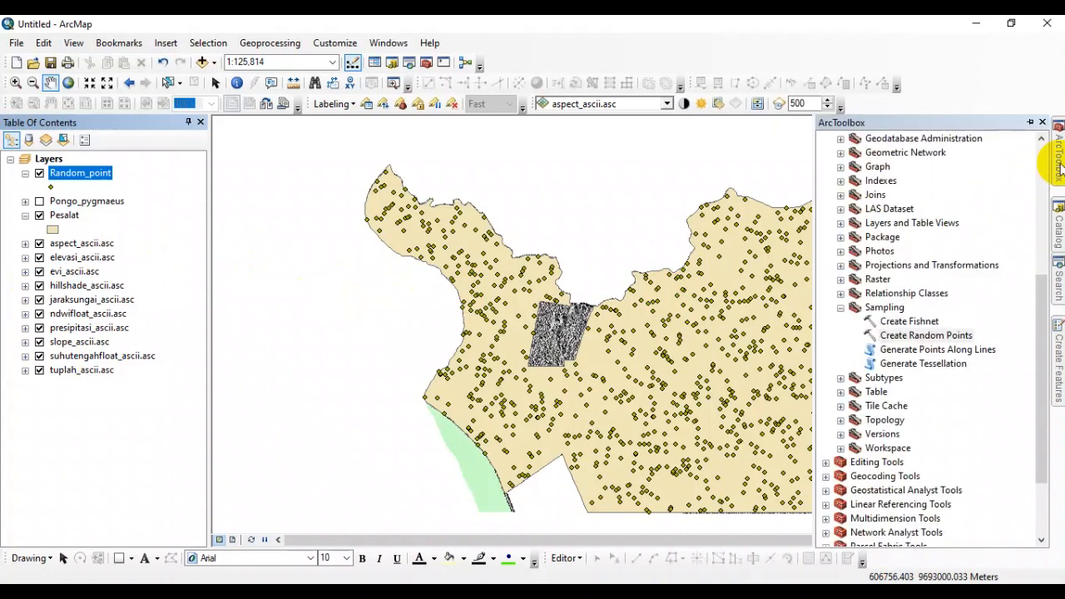
scroll(898, 322, "down", 2)
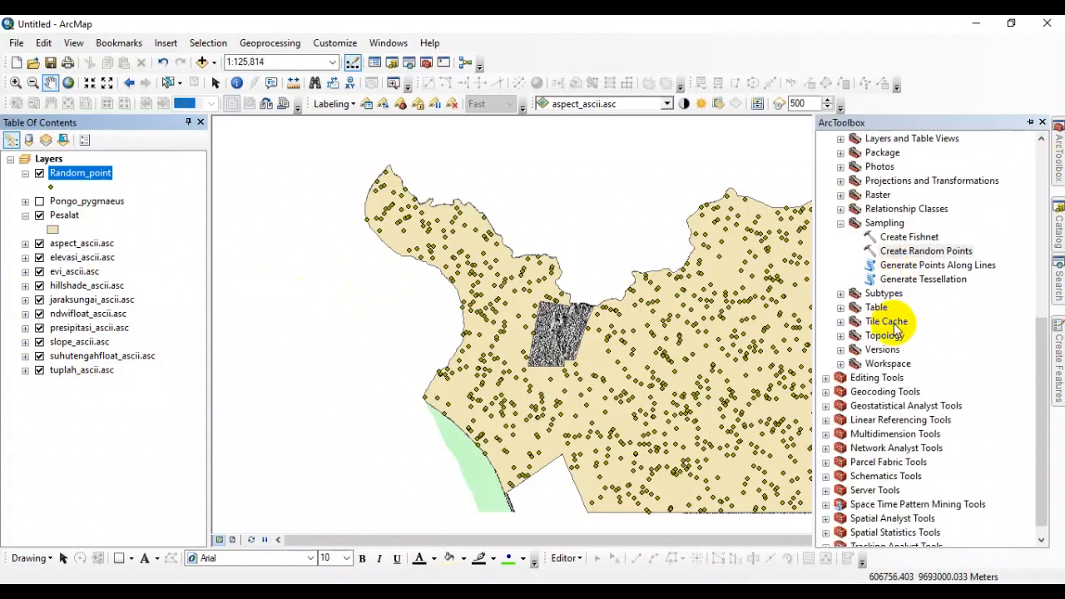
scroll(882, 345, "down", 1)
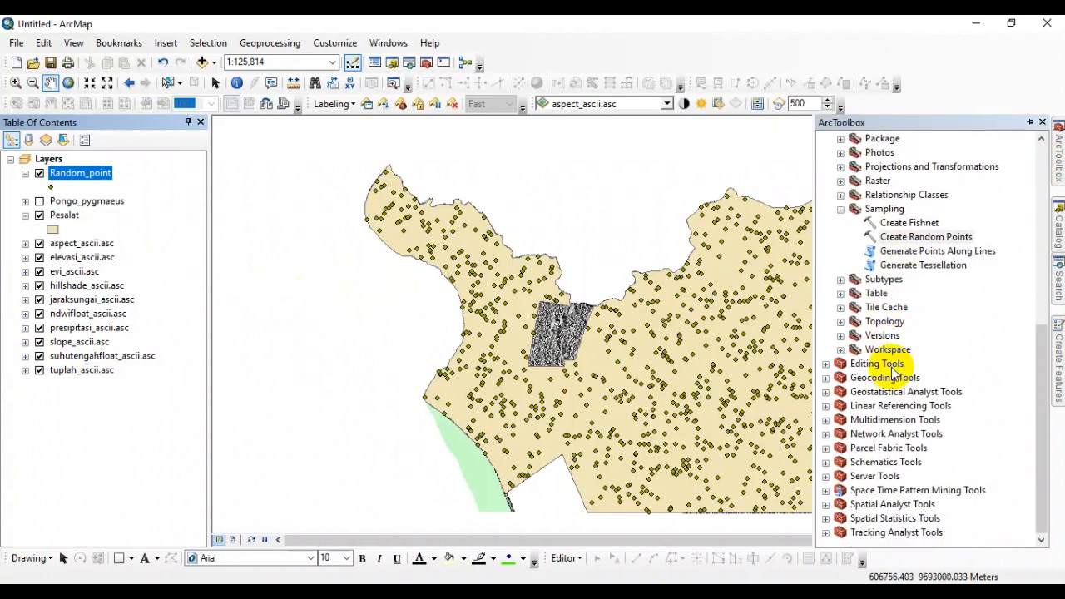
left_click(850, 506)
left_click(825, 504)
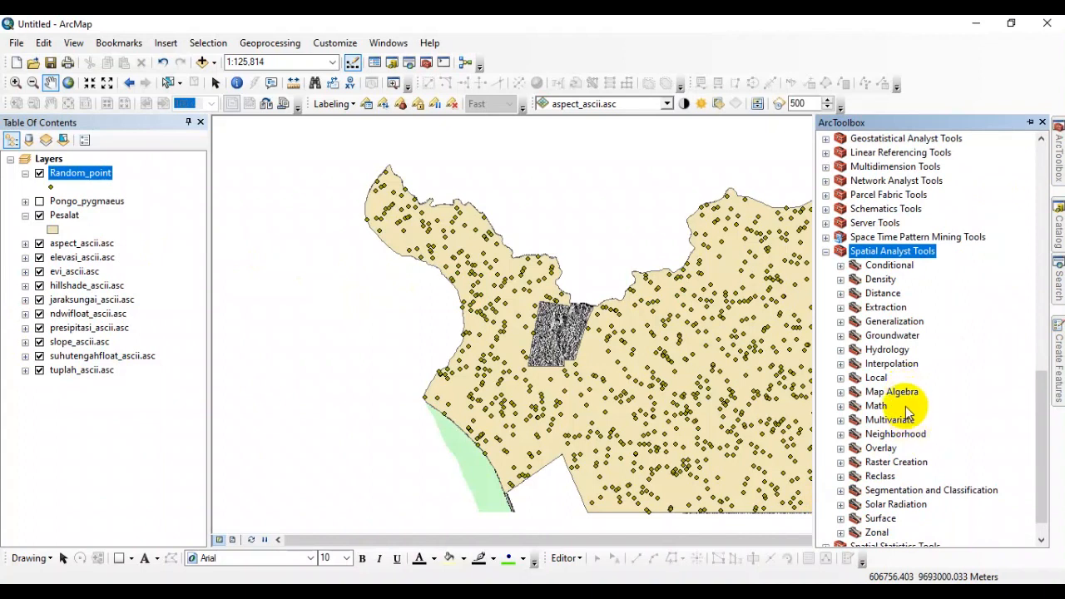
left_click(845, 311)
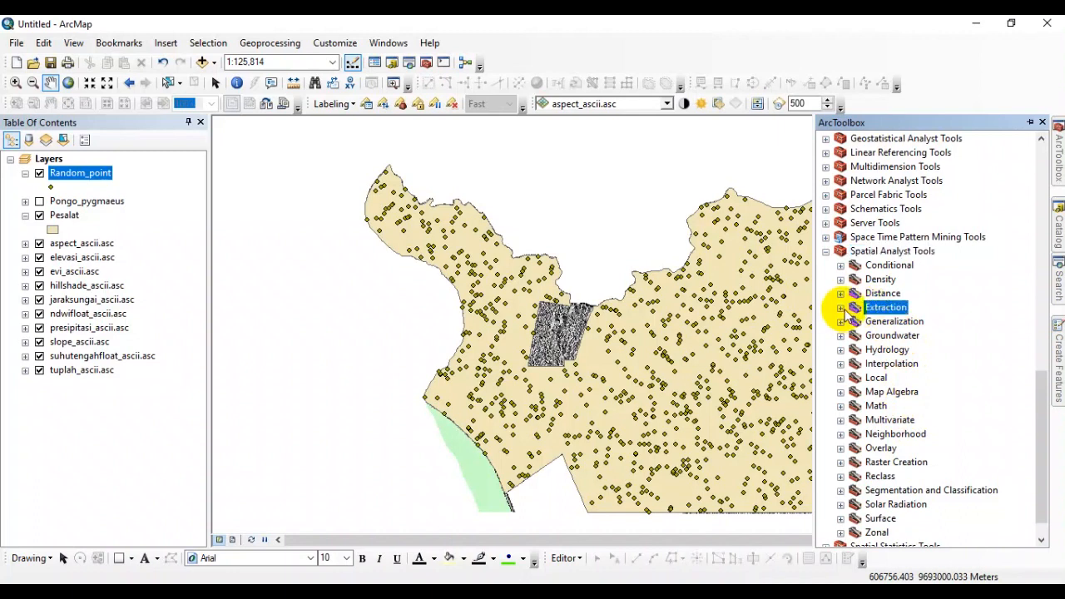
left_click(841, 308)
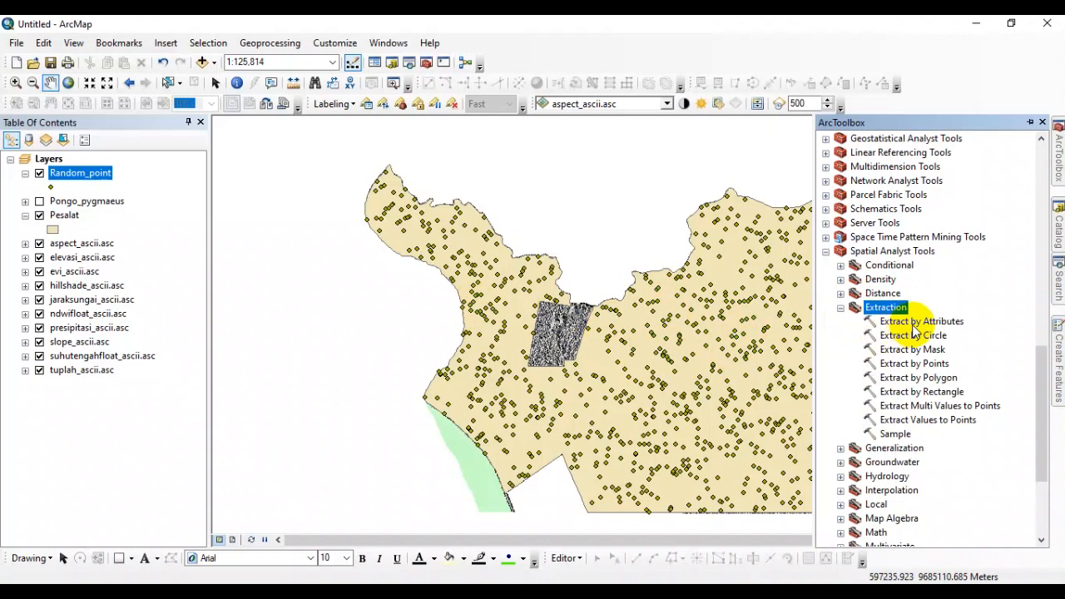
left_click(948, 408)
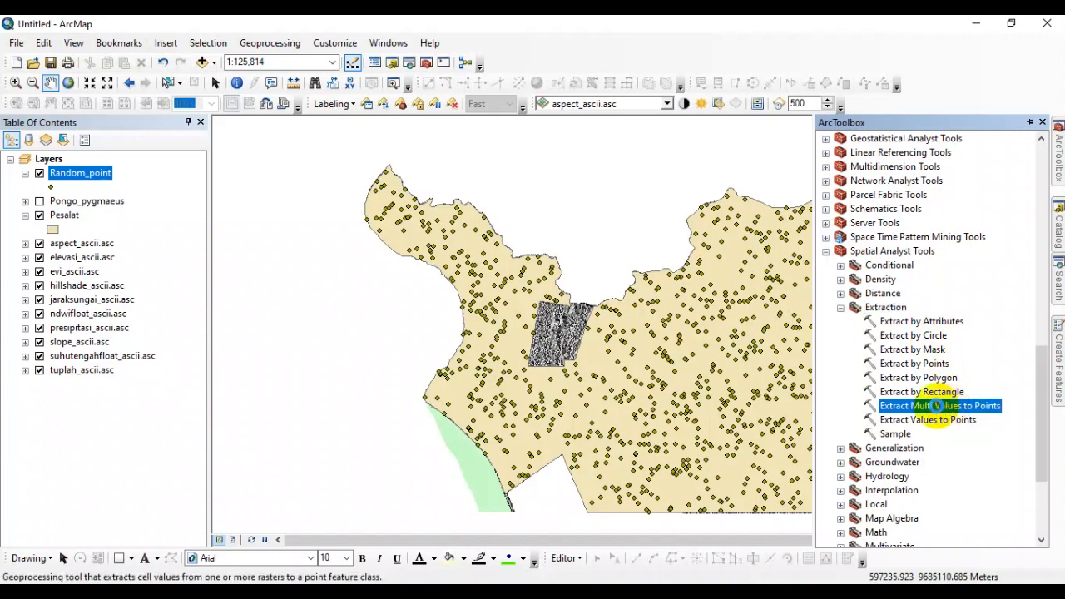
double_click(939, 408)
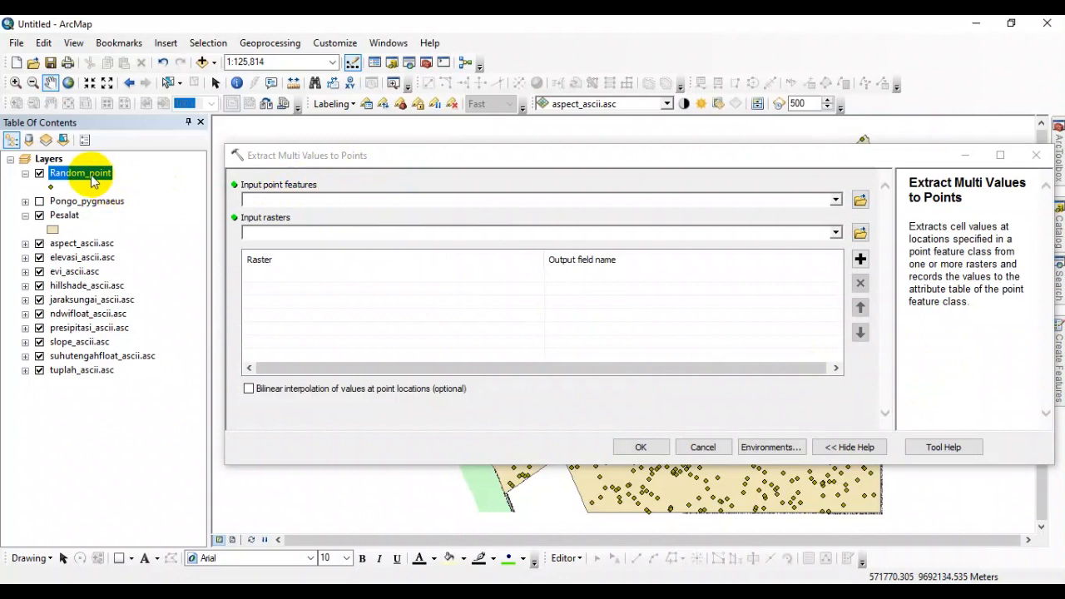
- Extract the values of all rasters from aspect_ascii.asc through tuplah_ascii.asc to the Random_point features
left_click_drag(91, 178, 275, 202)
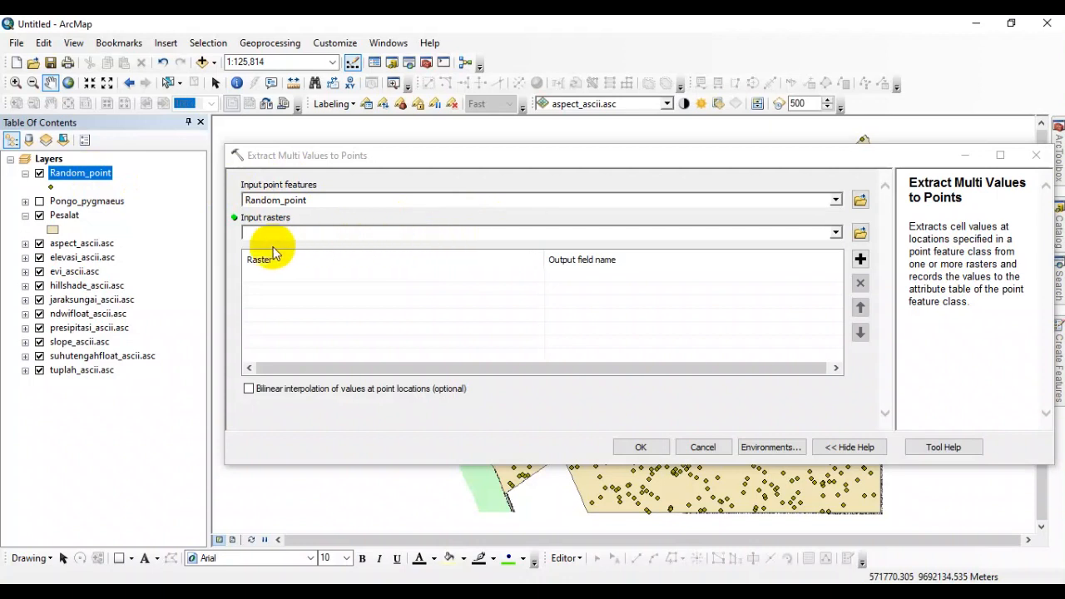
left_click(81, 244)
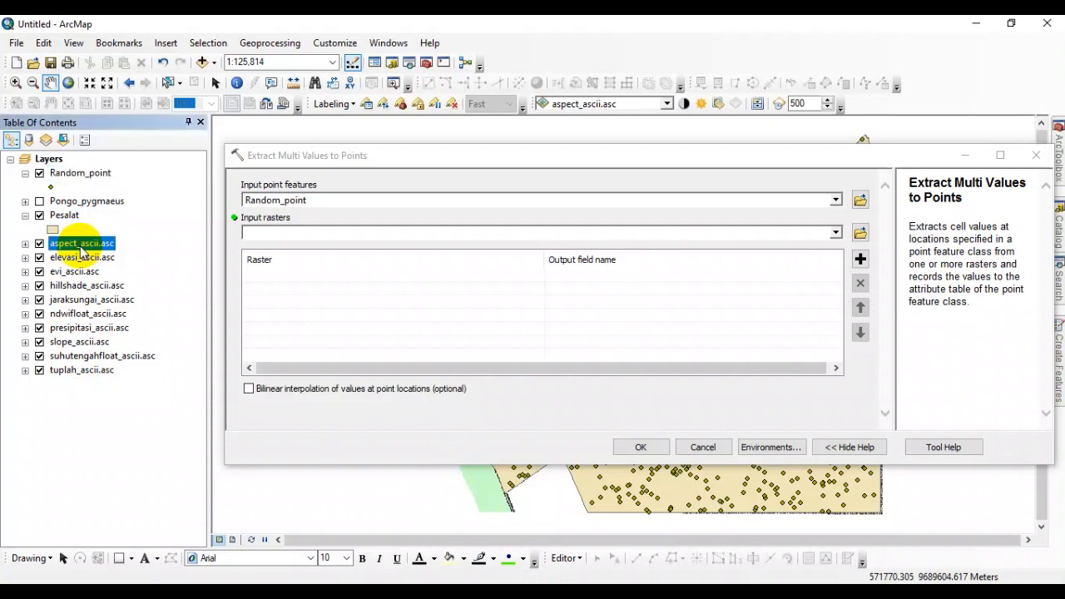
left_click(80, 370, "shift")
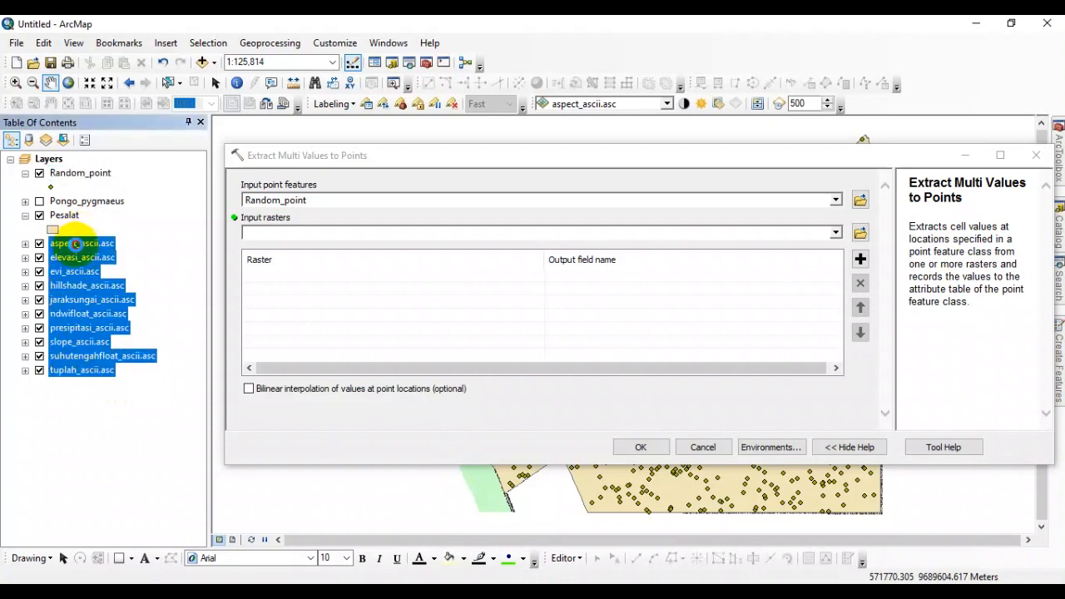
left_click_drag(76, 243, 310, 275)
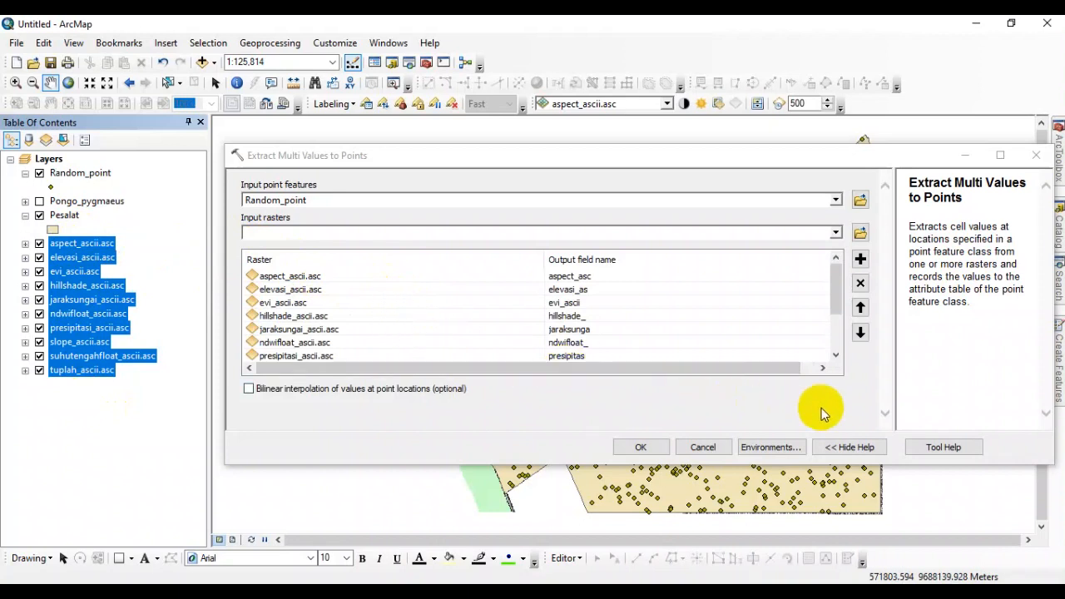
mouse_move(835, 280)
left_mouse_down()
mouse_move(836, 332)
mouse_move(836, 279)
left_mouse_up()
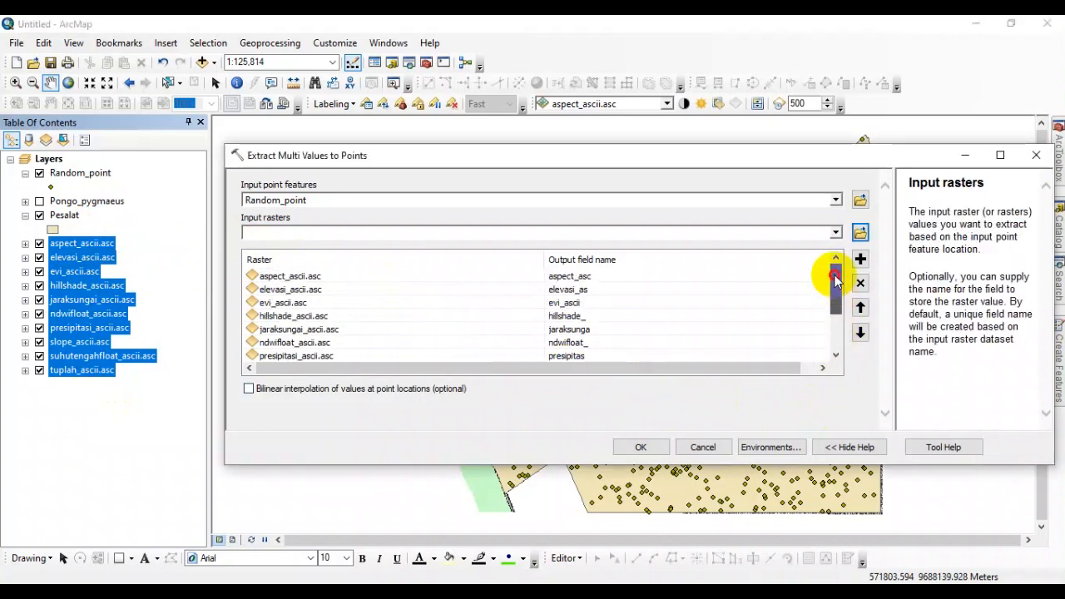
left_click(639, 447)
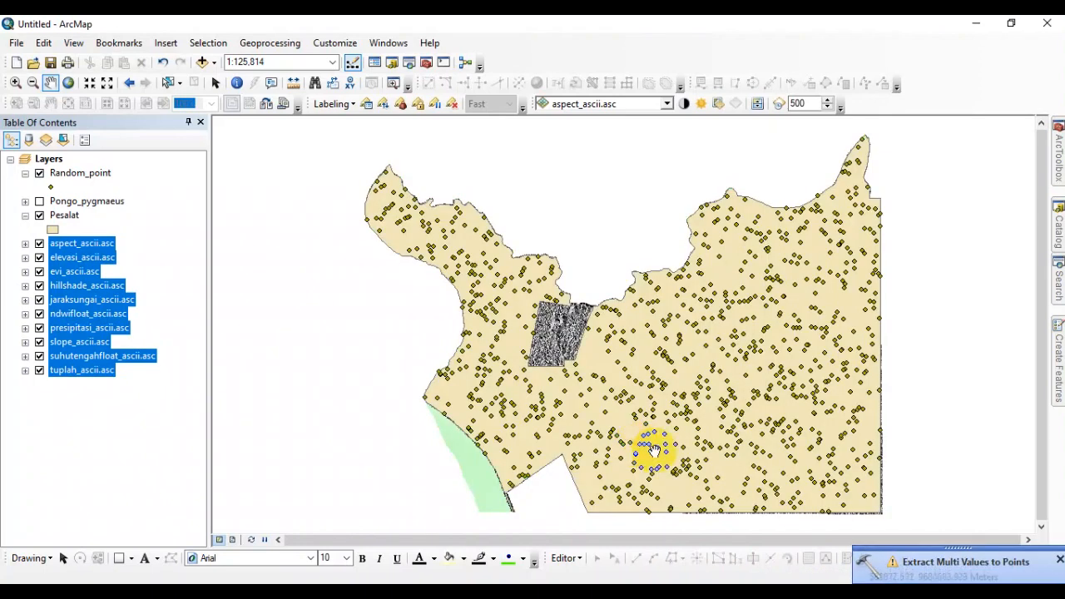
- Check the result messages of the Extract Multi Values to Points run and hide the Pesalat layer
left_click(965, 562)
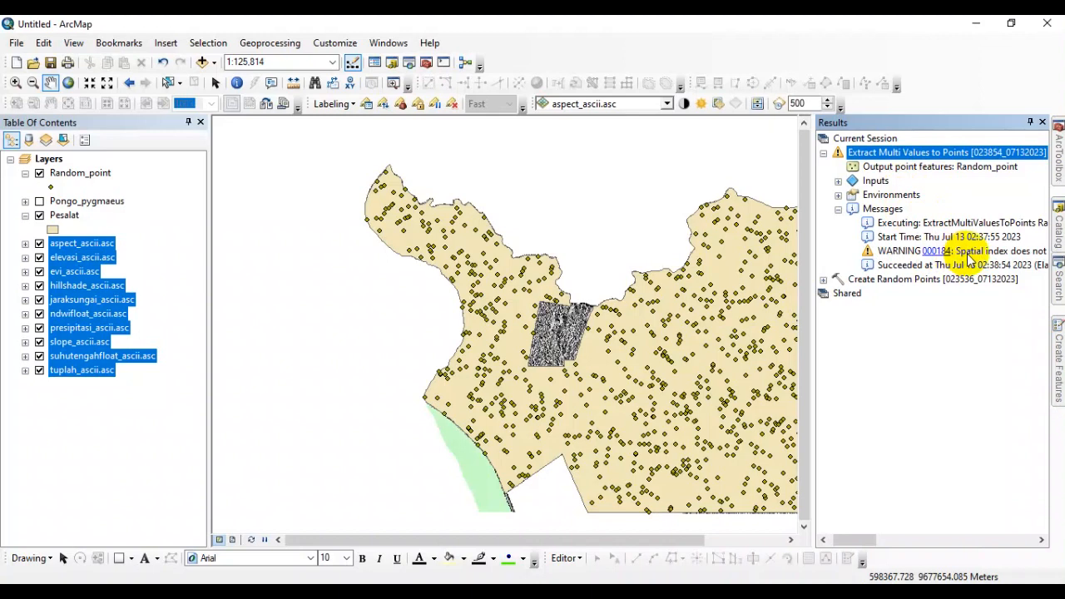
left_click(1041, 123)
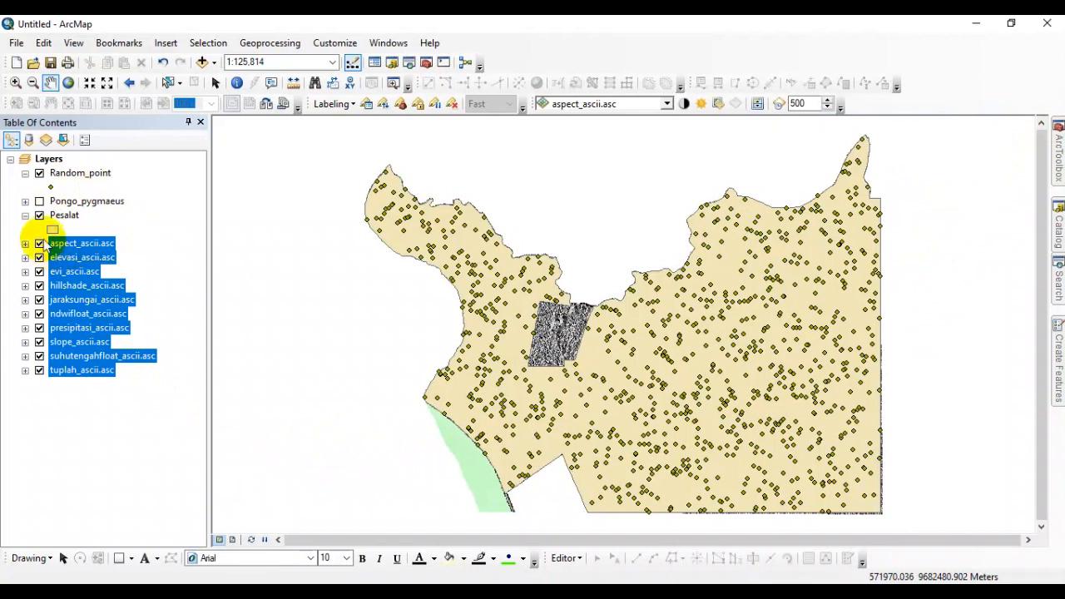
left_click(39, 216)
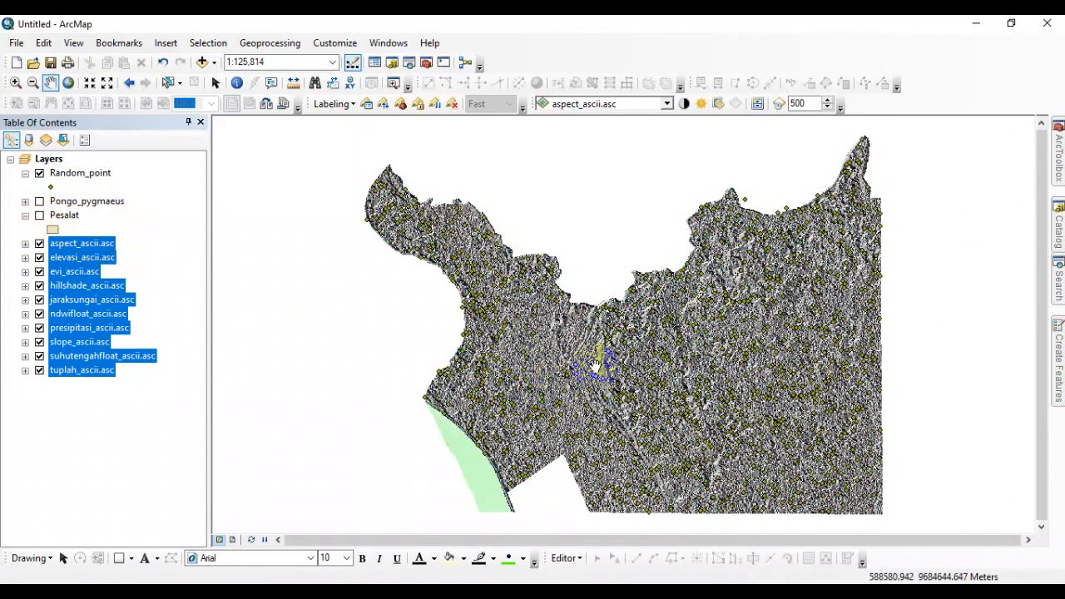
- Run Extract Multi Values to Points again on Random_point with all rasters from aspect_ascii.asc through tuplah_ascii.asc
mouse_move(1054, 154)
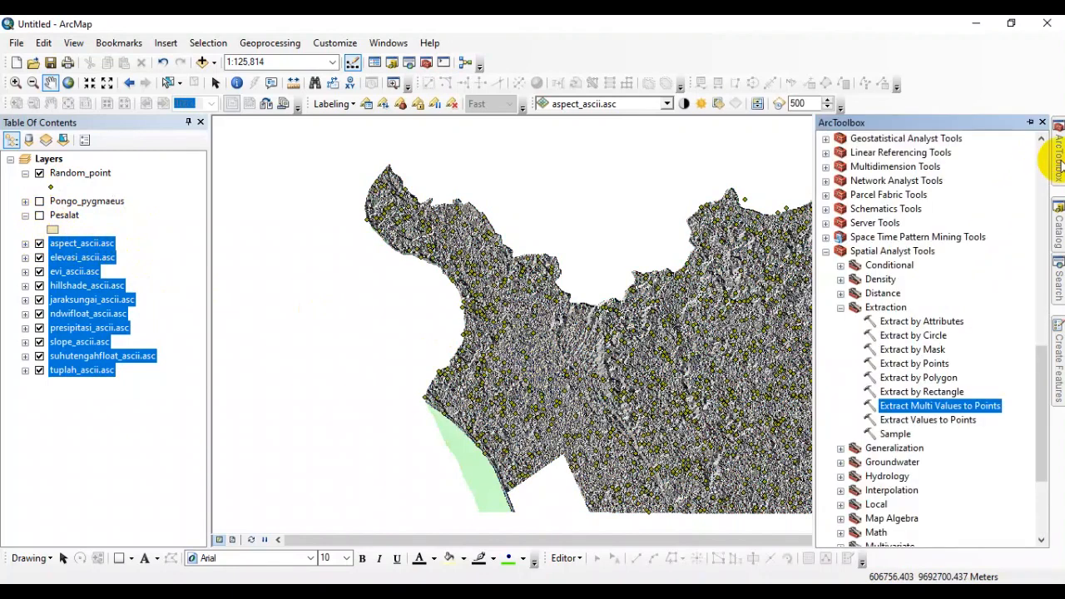
double_click(920, 408)
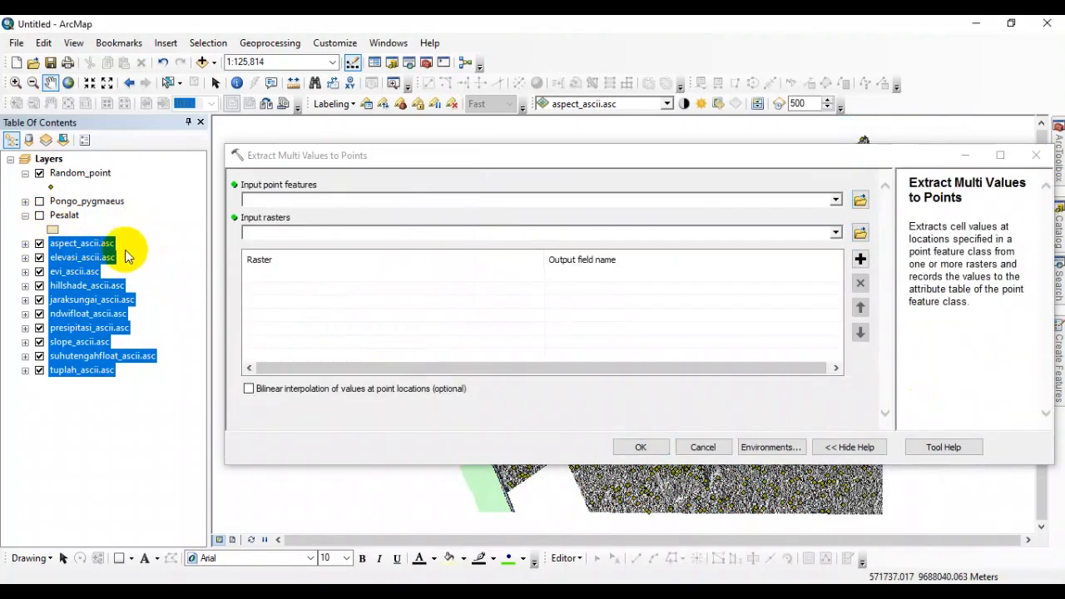
left_click(835, 200)
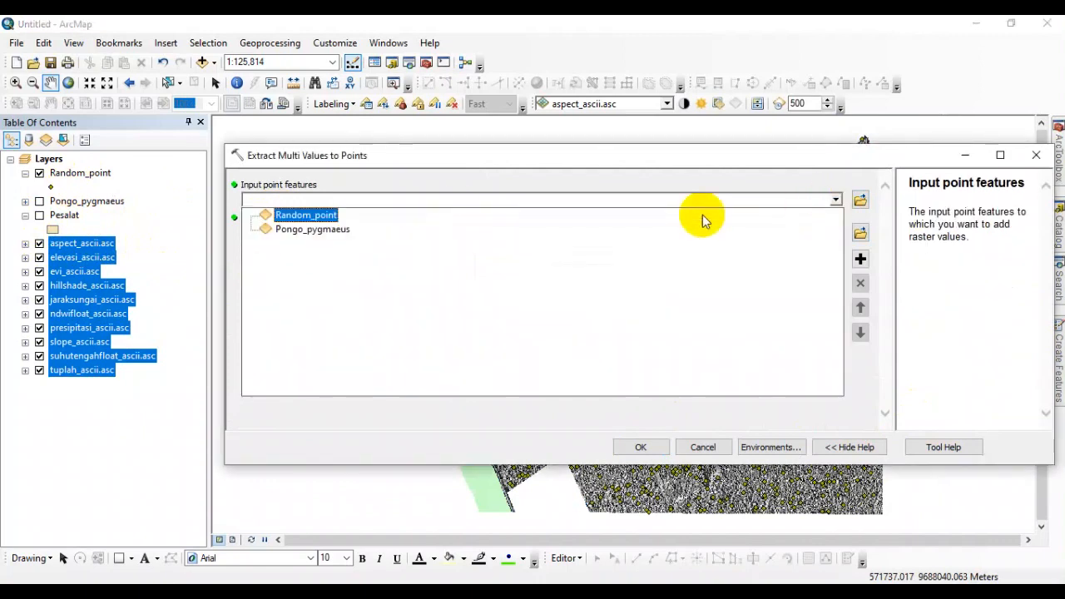
left_click(307, 218)
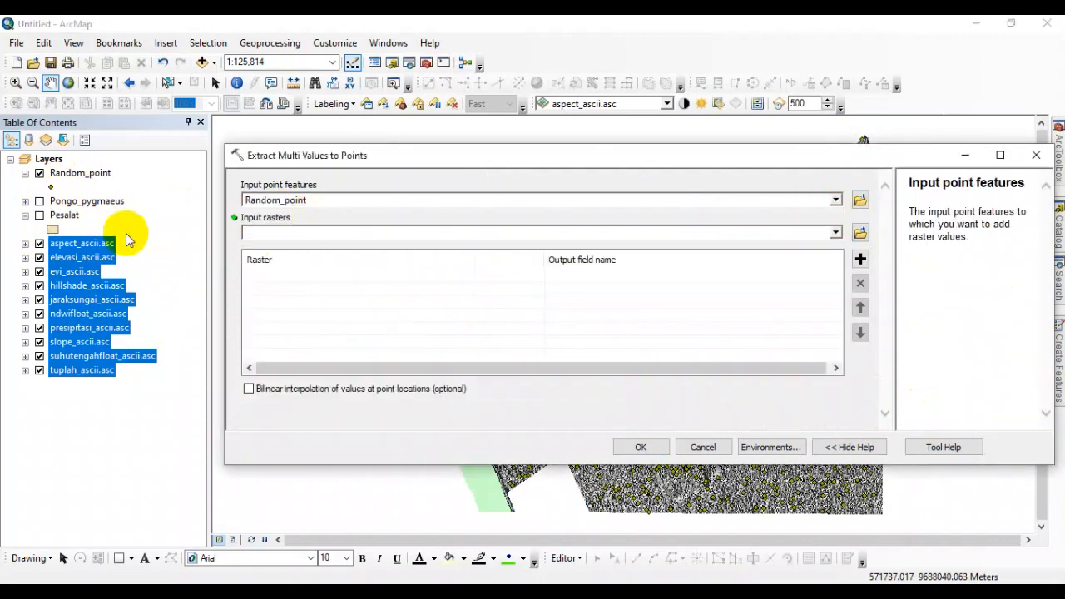
left_click_drag(47, 237, 292, 233)
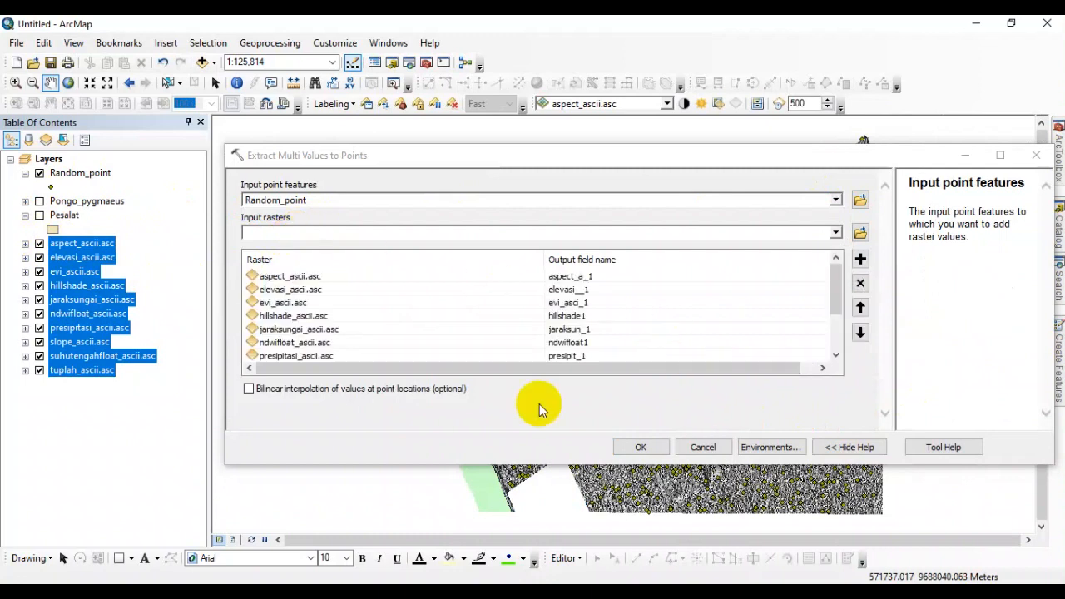
left_click(637, 448)
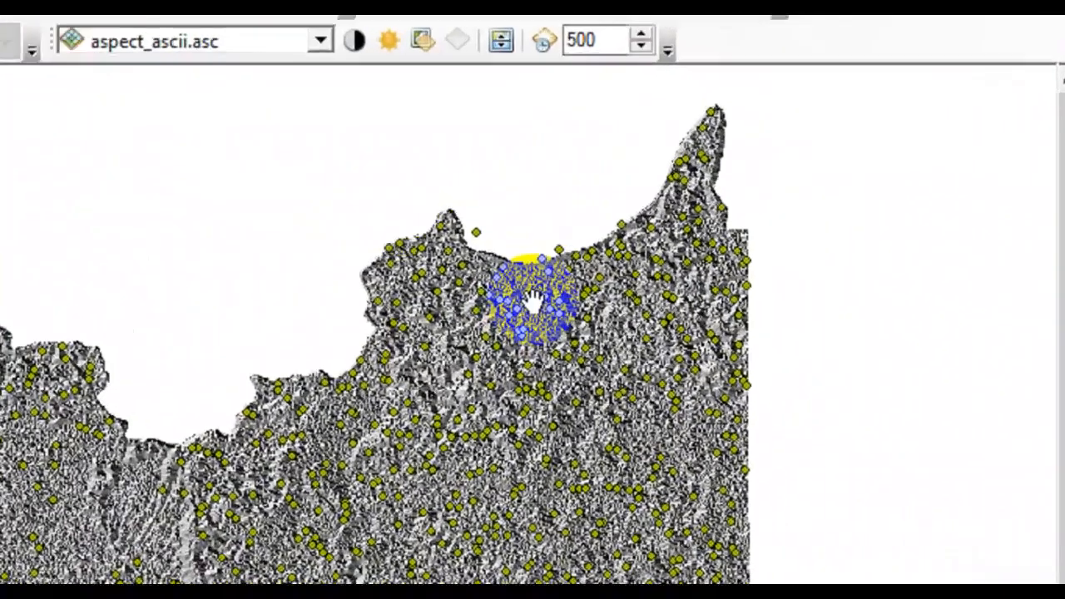
- Compare the random points along the raster edge with the Pesalat boundary by showing and hiding the Pesalat layer
scroll(541, 266, "up", 1)
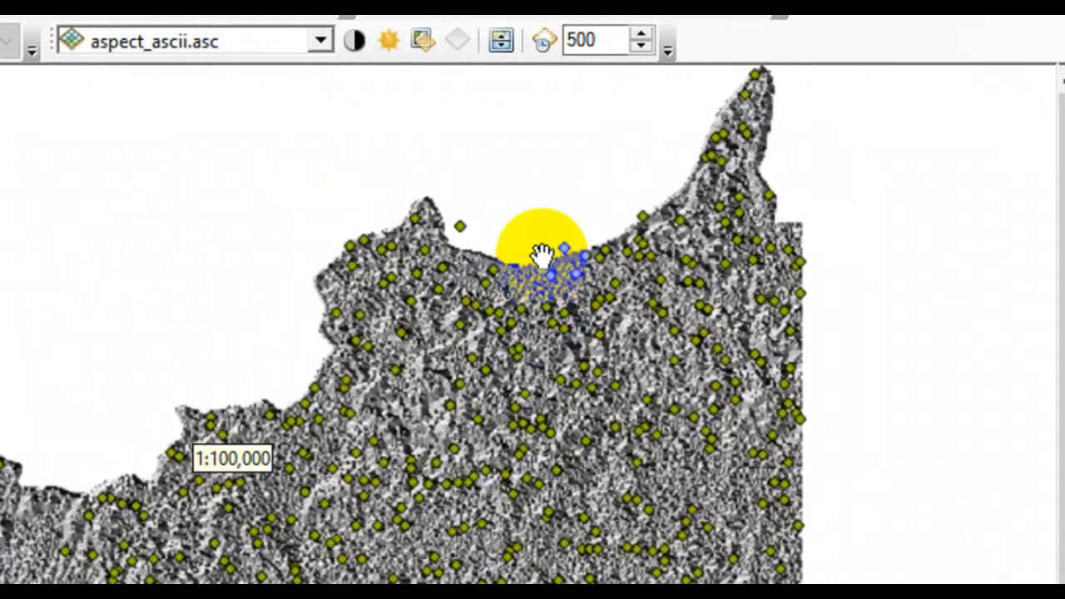
scroll(542, 245, "up", 3)
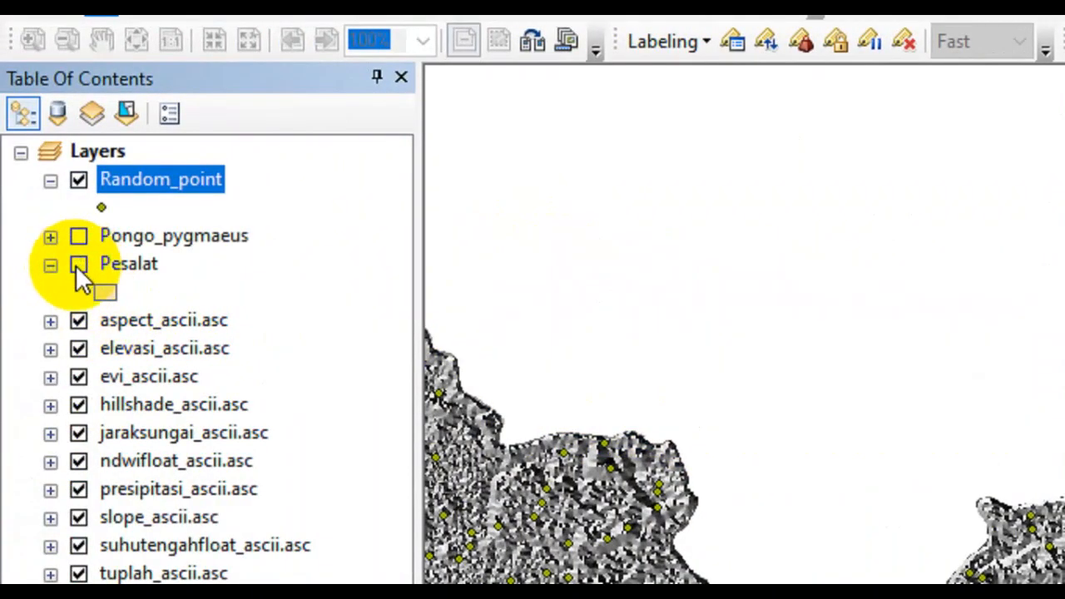
left_click(78, 264)
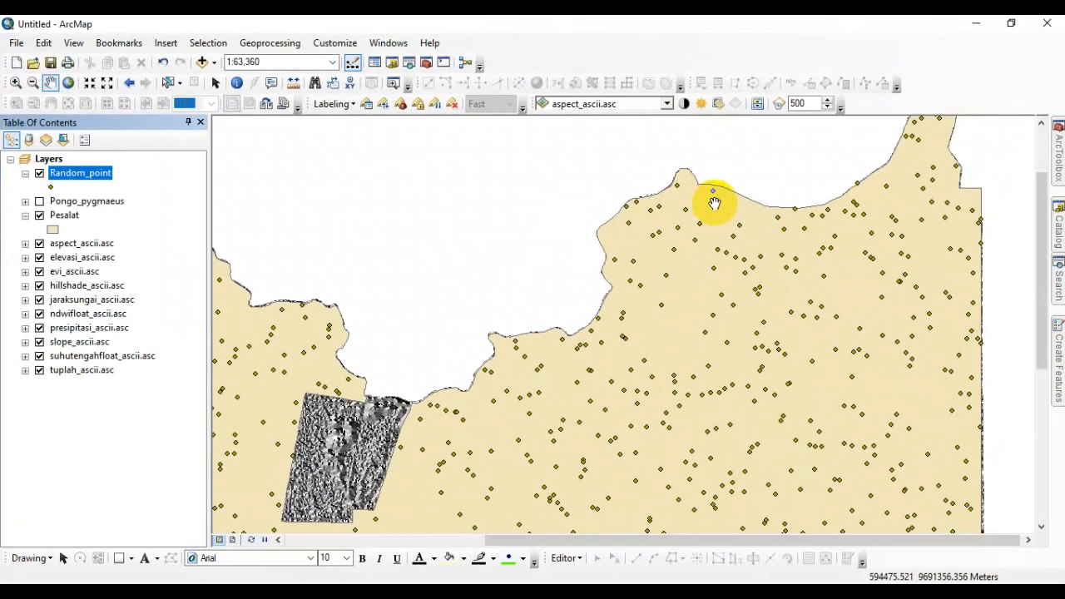
left_click(39, 215)
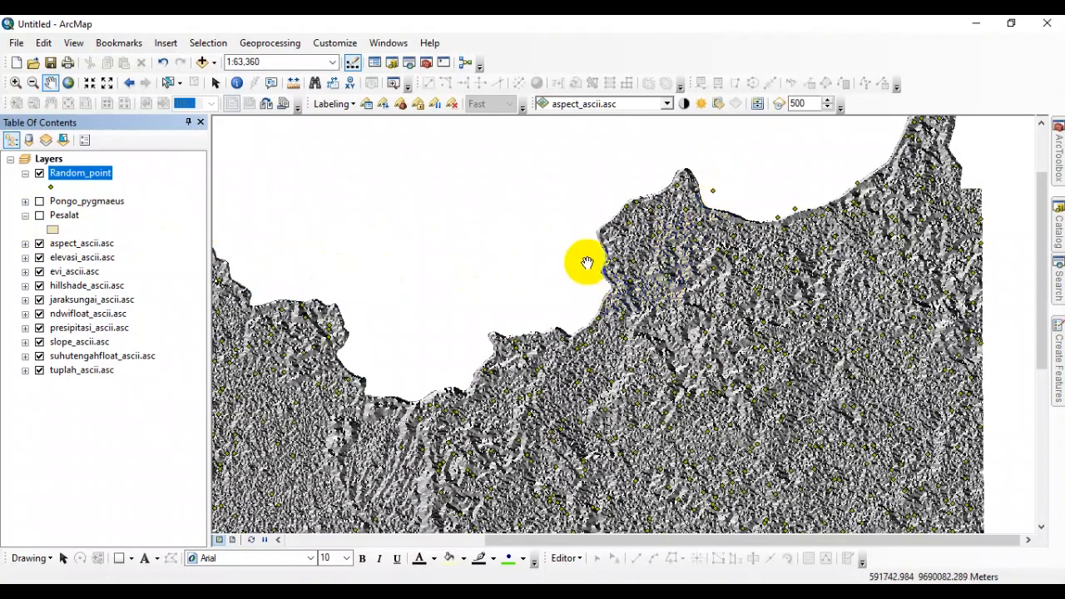
scroll(586, 263, "up", 4)
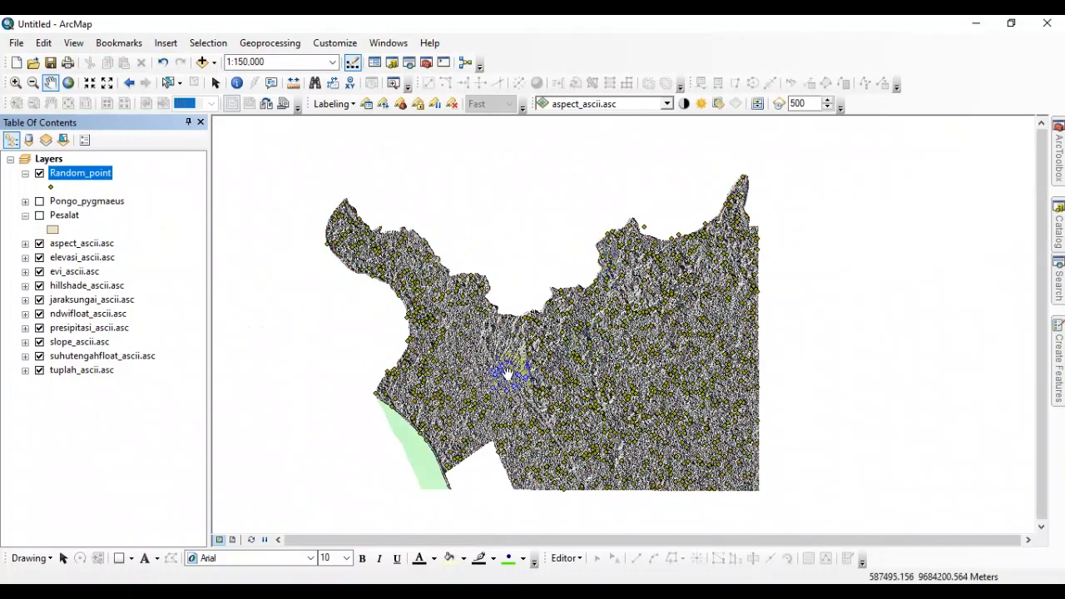
- Open the Random_point attribute table, widen it on both sides, and examine the extracted raster value fields
right_click(73, 182)
left_click(108, 216)
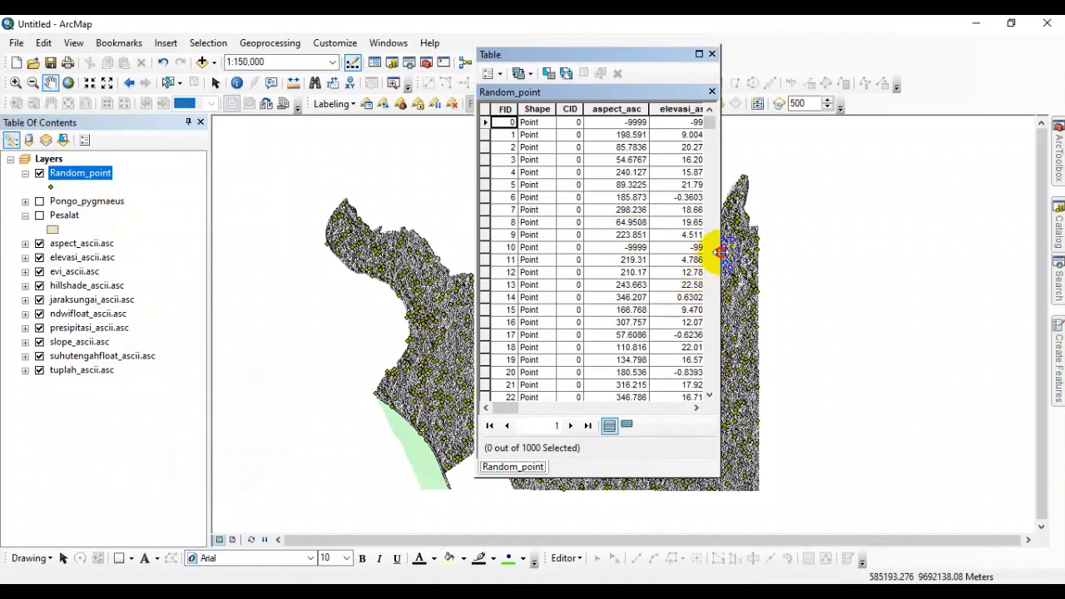
left_click_drag(719, 251, 1010, 249)
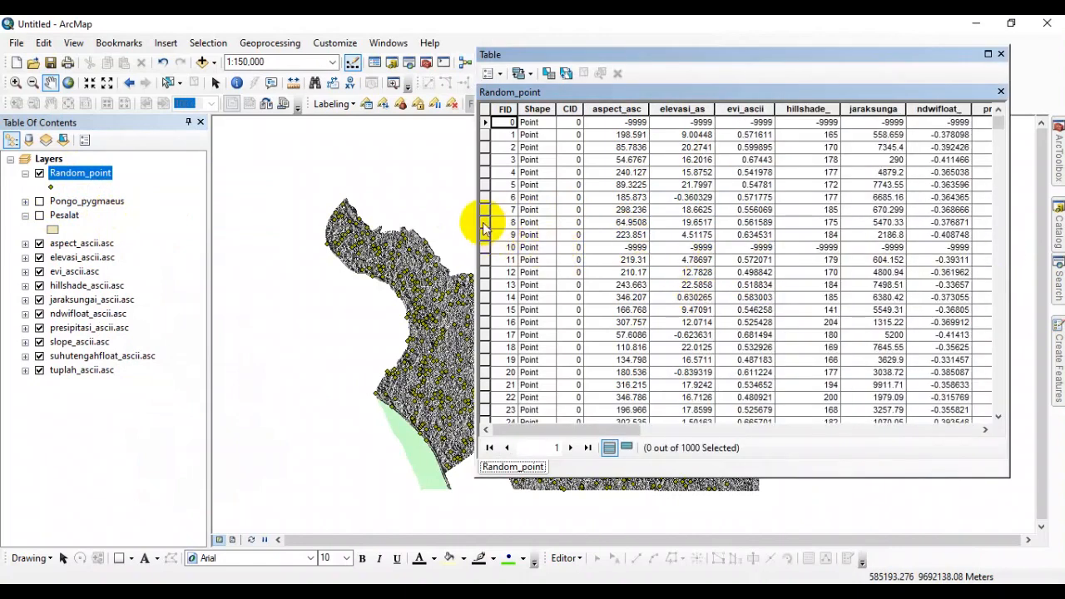
left_click_drag(479, 211, 199, 218)
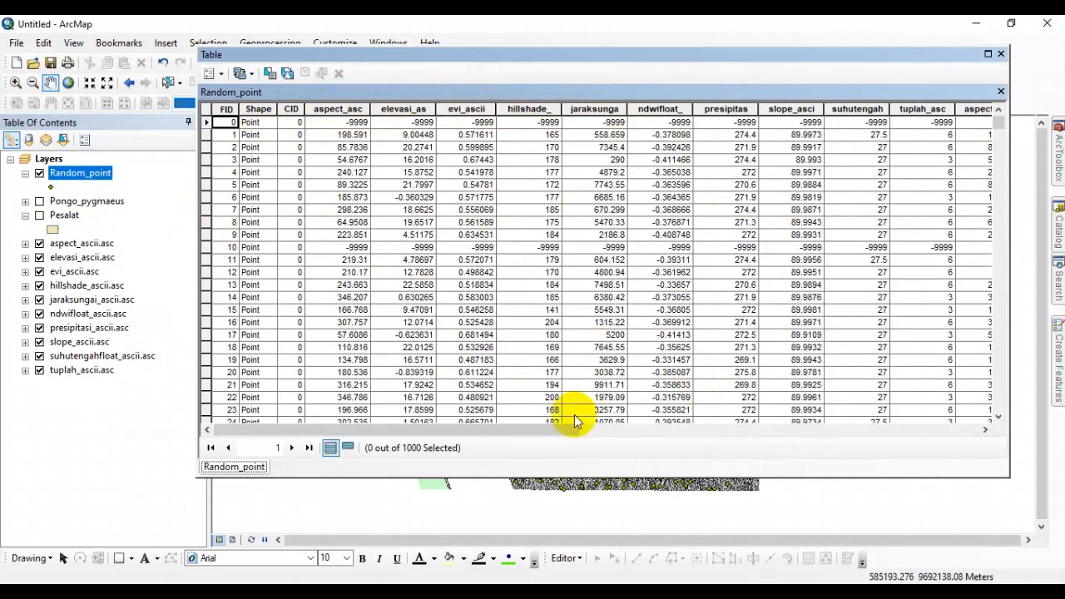
left_click_drag(499, 428, 903, 407)
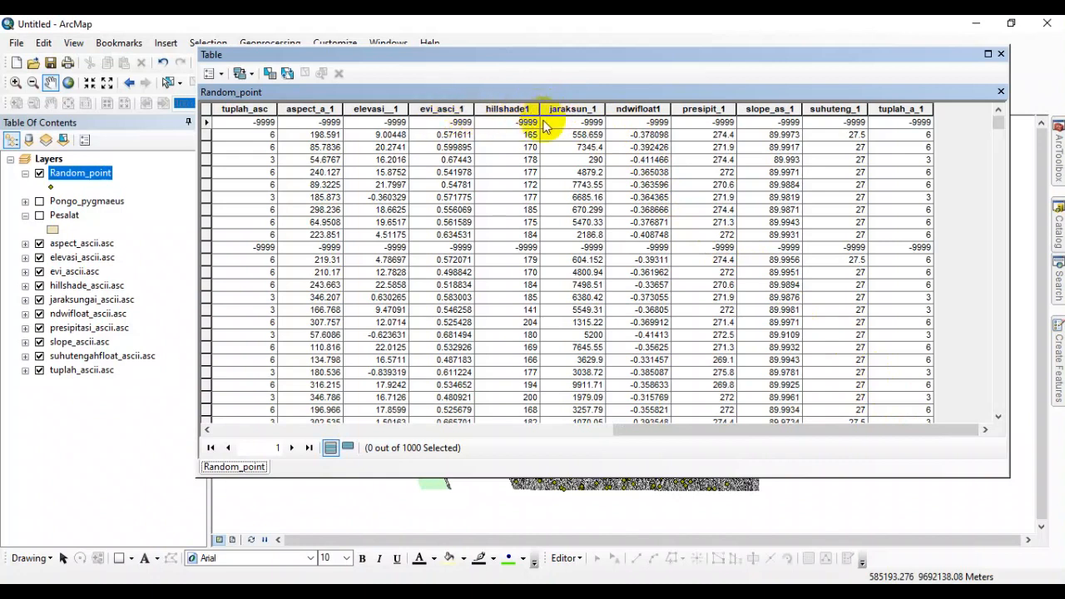
left_click_drag(673, 432, 274, 449)
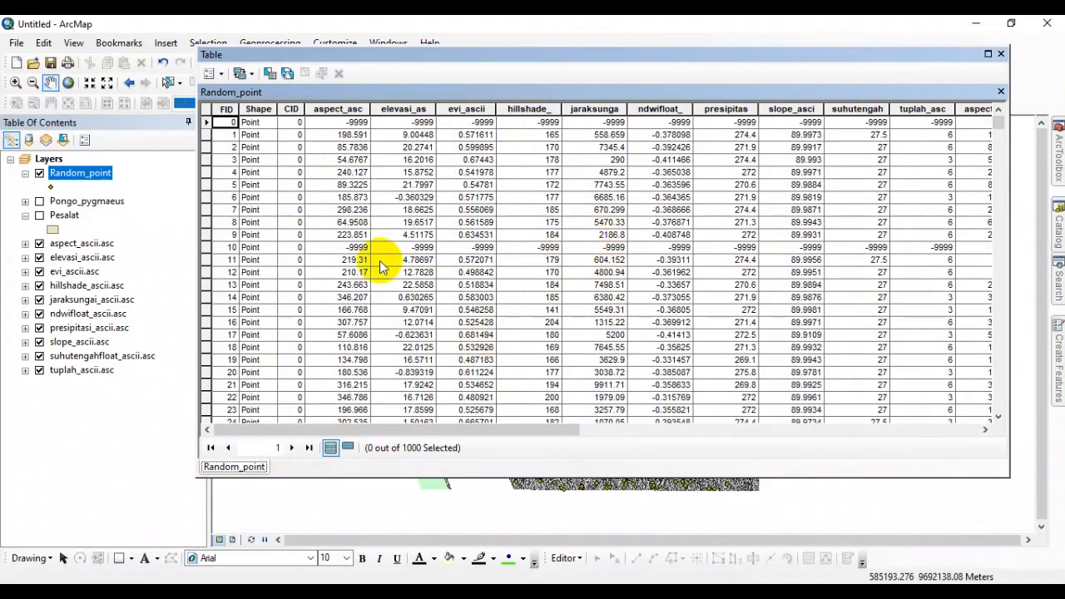
- Select the -9999 records FID 10 and FID 0 one after the other and locate their points on the map
left_click(206, 247)
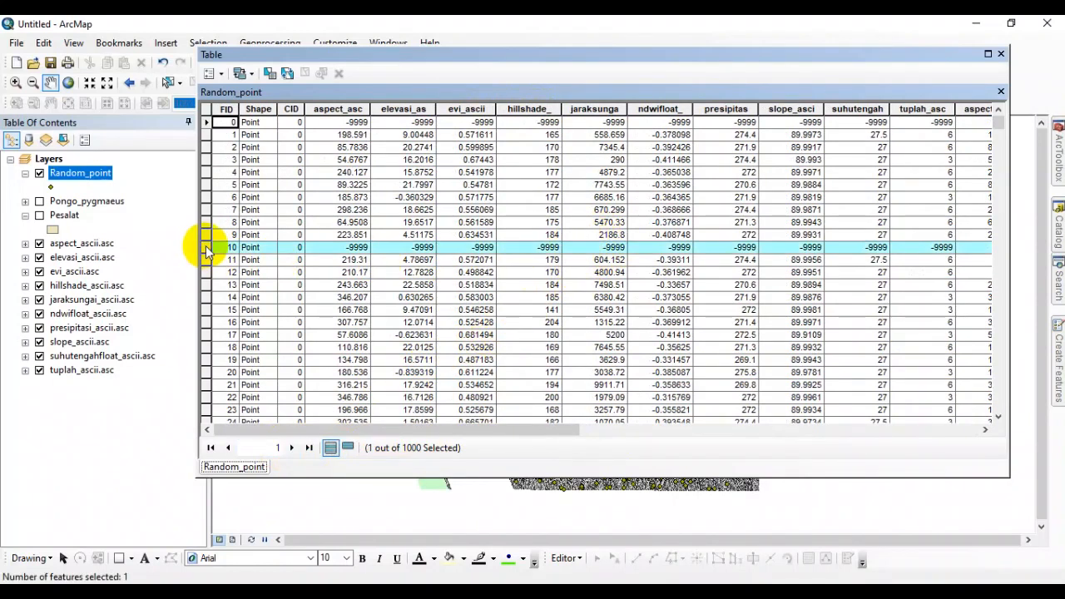
left_click_drag(637, 52, 606, 382)
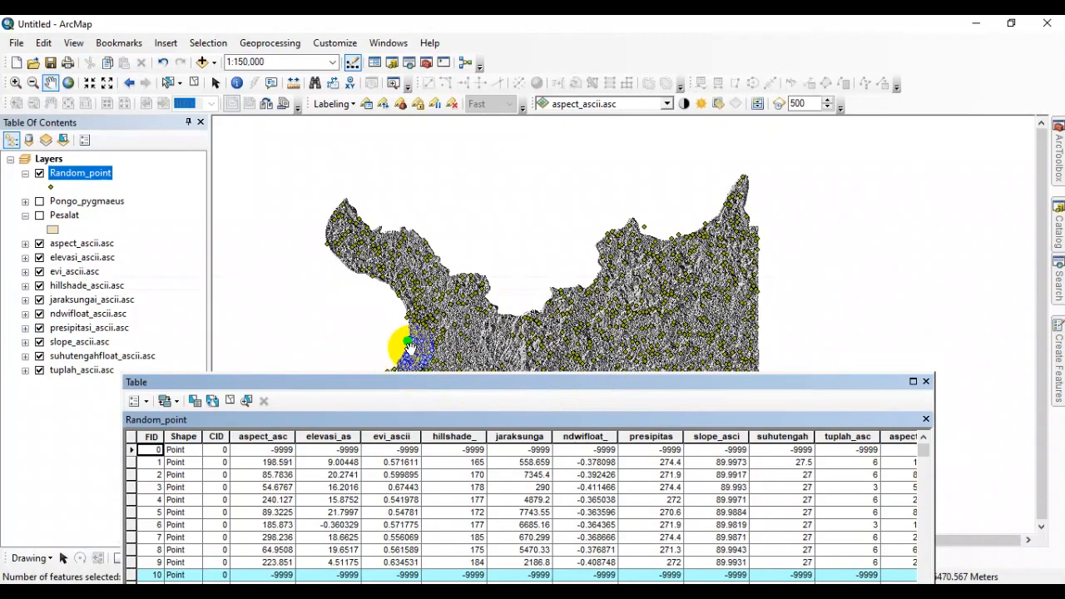
left_click(132, 450)
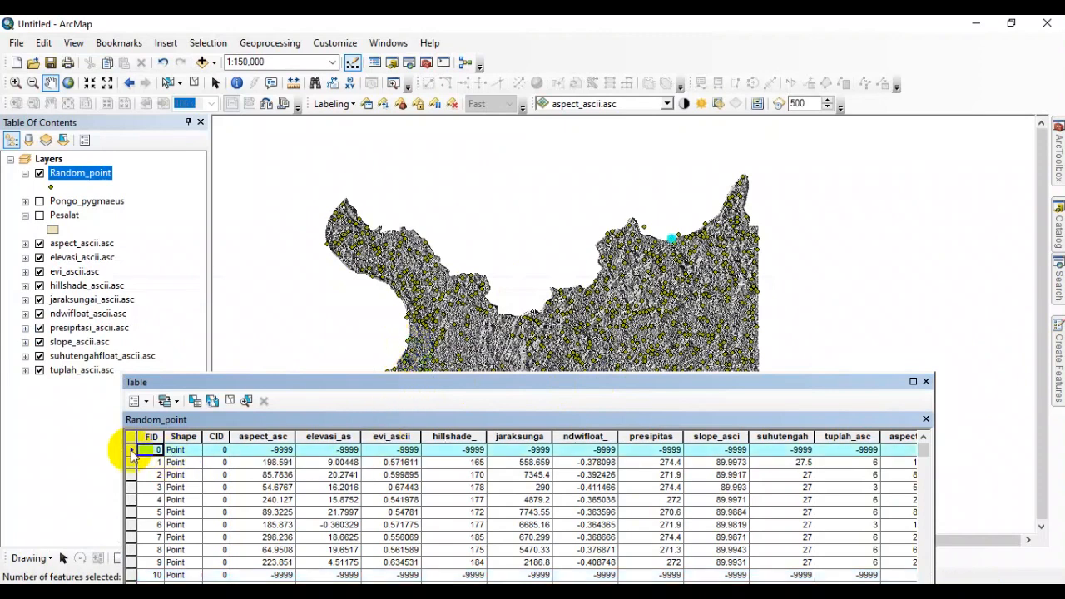
scroll(677, 233, "down", 3)
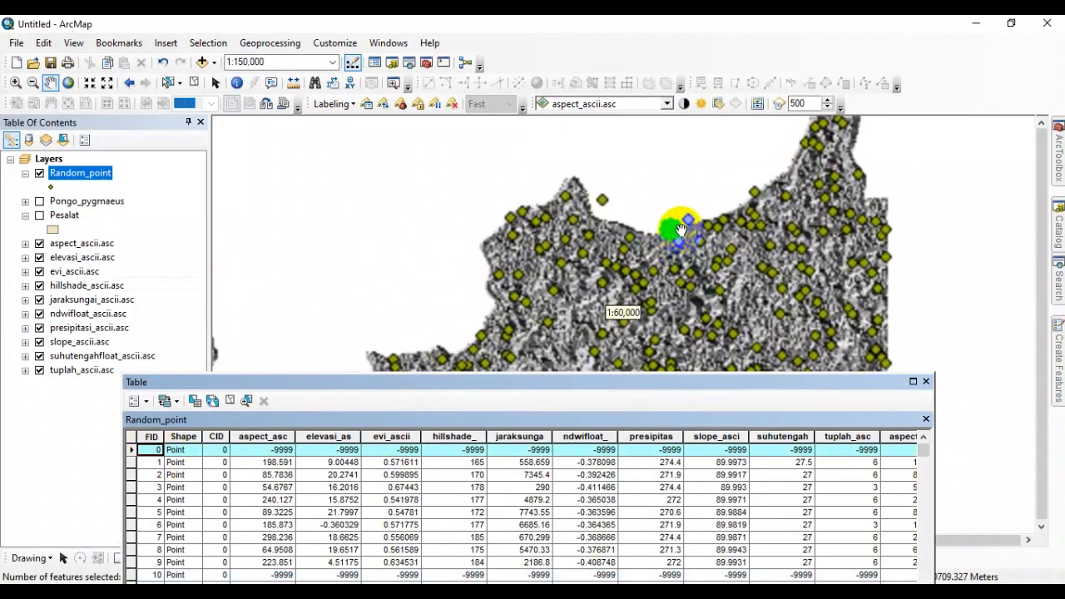
scroll(681, 230, "down", 2)
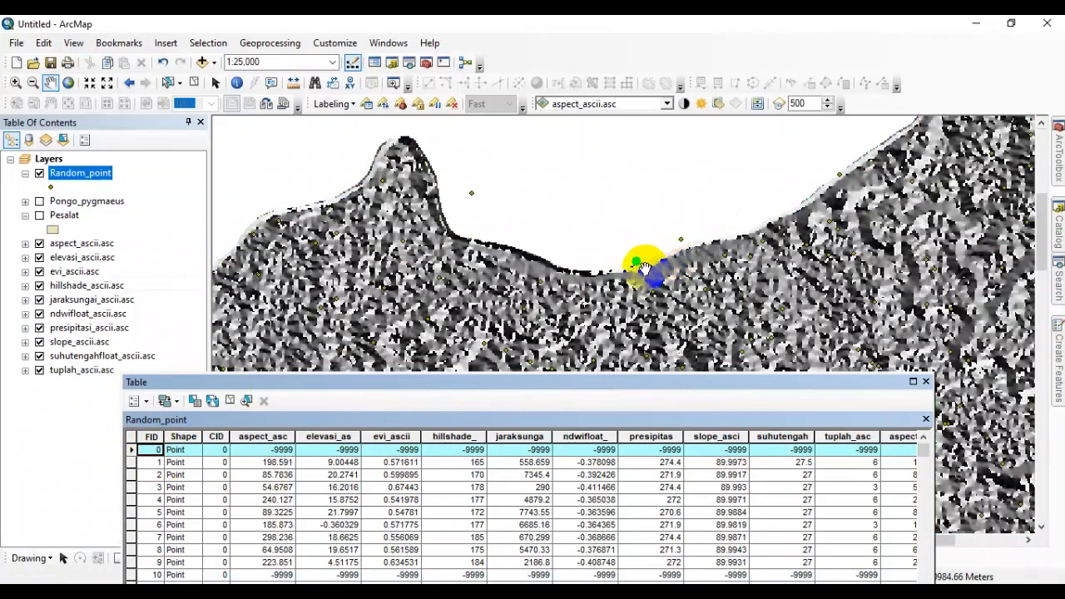
scroll(489, 501, "down", 1)
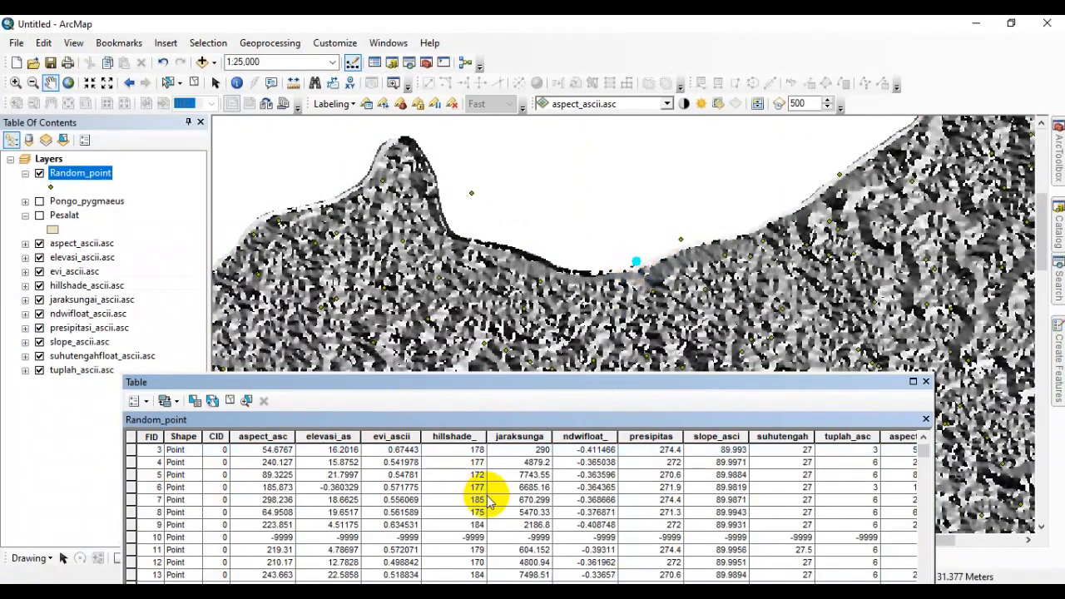
- Look through the Random_point table for more -9999 records, selecting FID 10 and FID 58 to locate them on the map
left_click(132, 538)
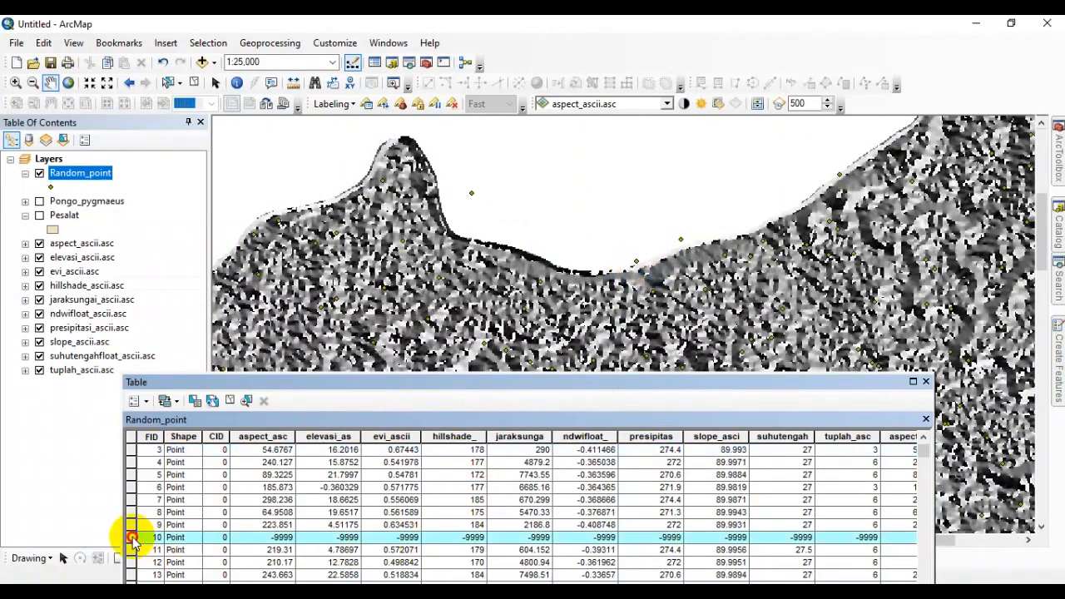
scroll(133, 539, "down", 8)
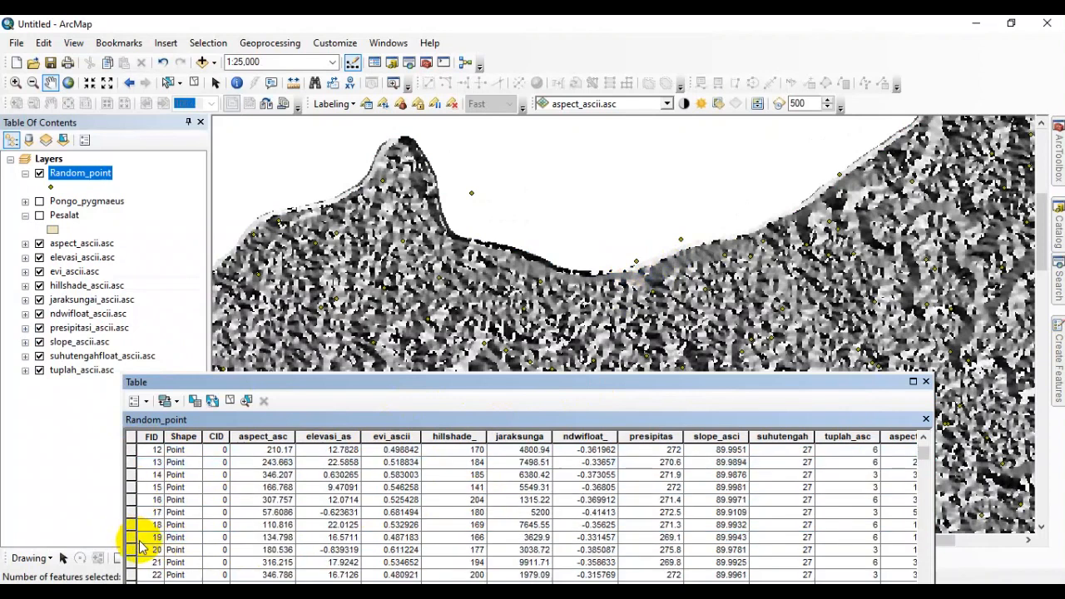
scroll(148, 545, "down", 4)
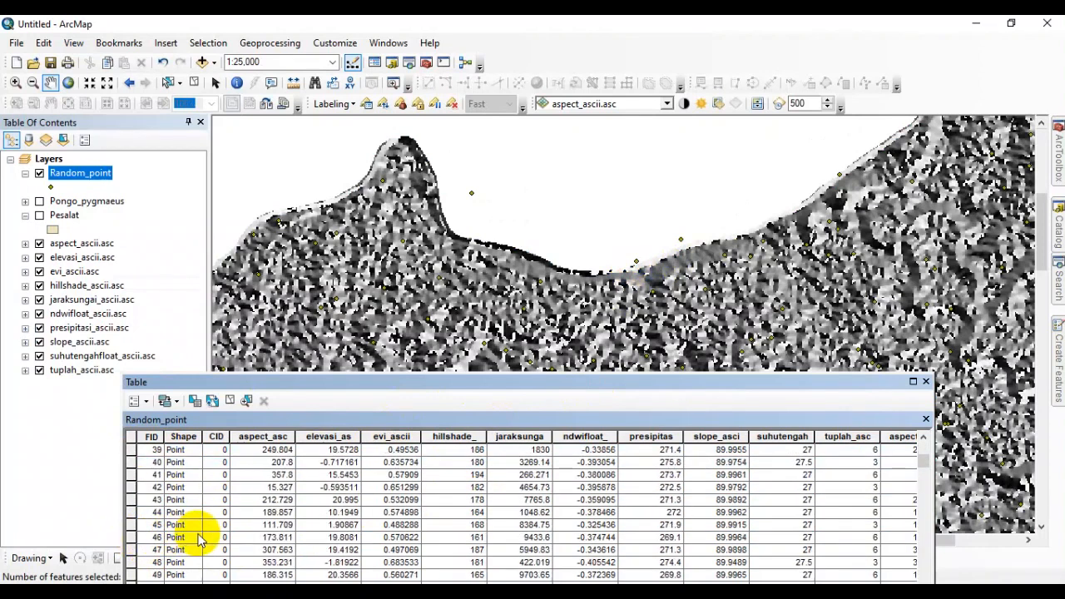
scroll(200, 539, "down", 5)
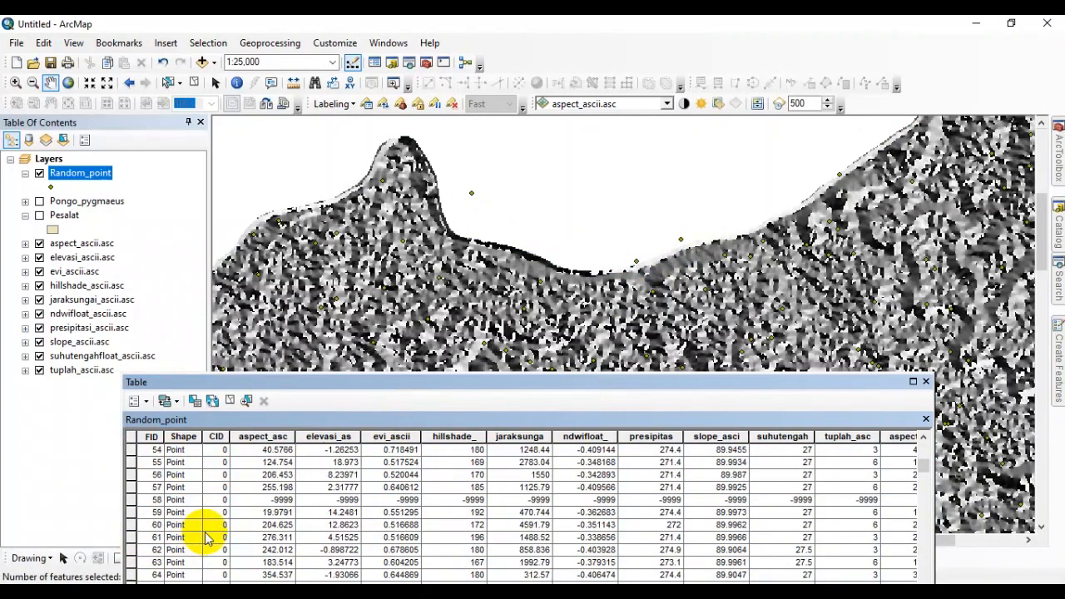
left_click(131, 499)
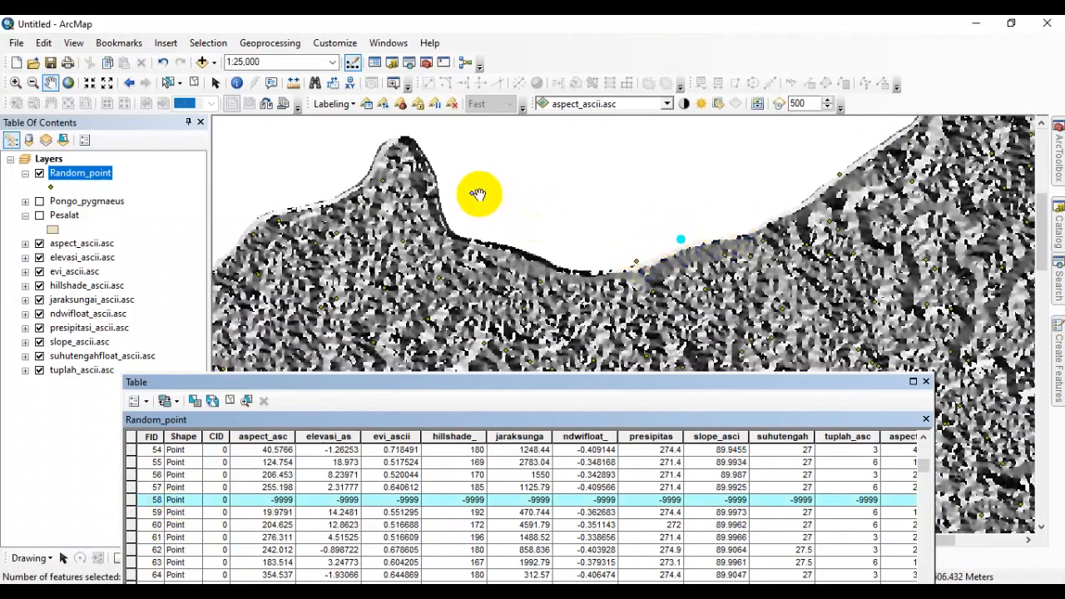
- Select the isolated random point outside the raster on the map and show only its record in the table
left_click(168, 82)
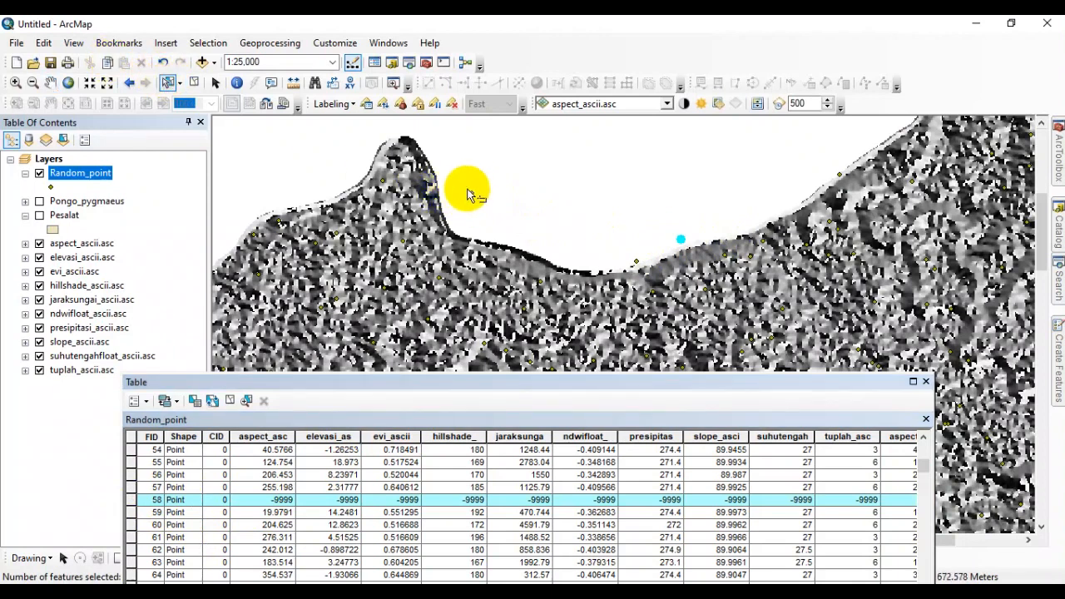
left_click_drag(463, 185, 486, 204)
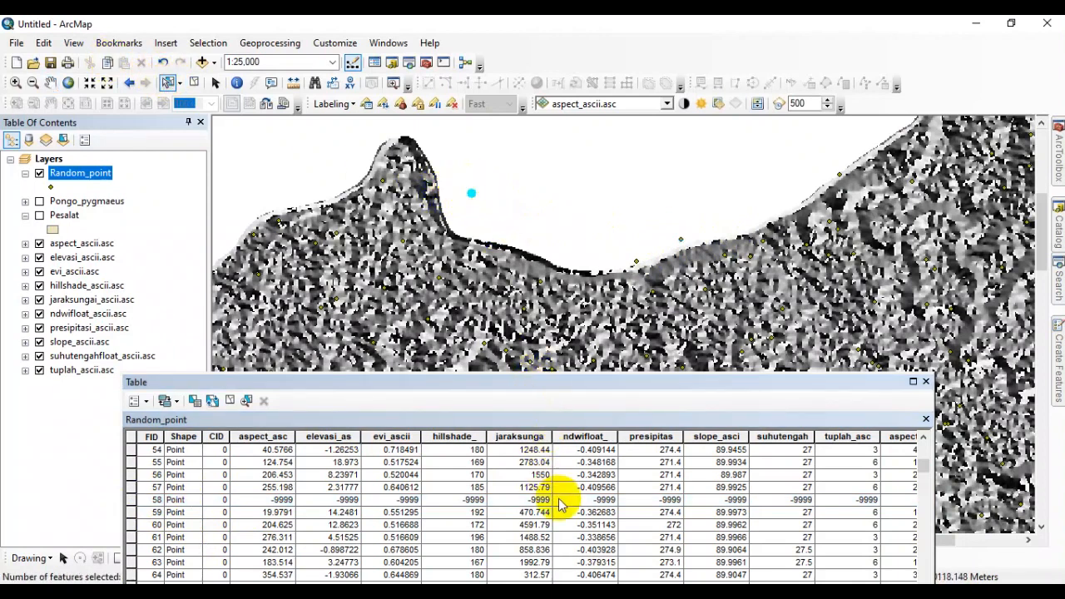
scroll(582, 507, "down", 13)
left_click_drag(632, 385, 707, 223)
scroll(595, 420, "down", 20)
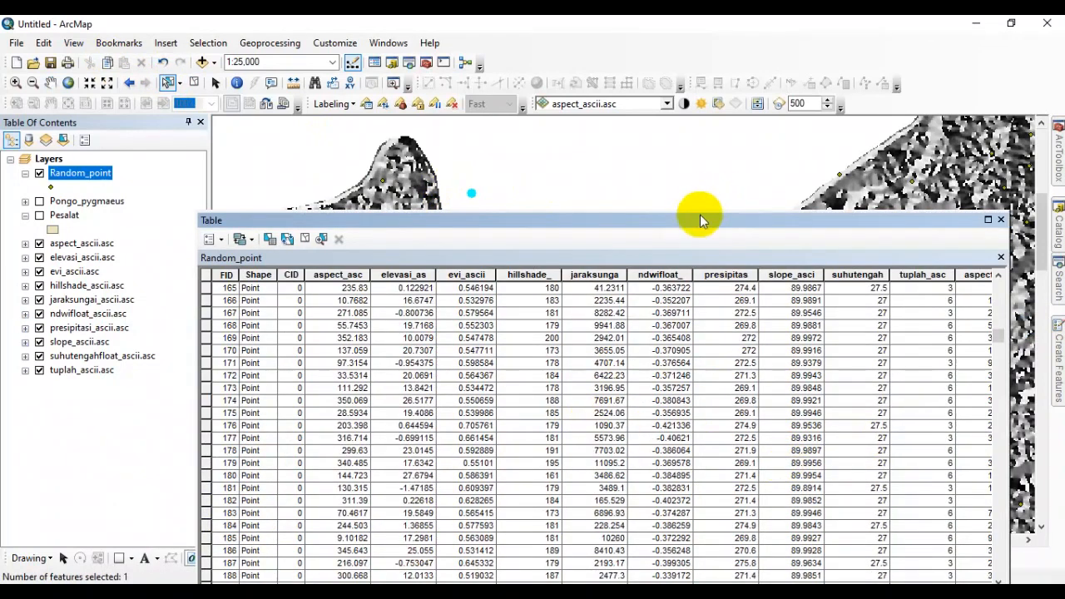
left_click_drag(700, 221, 726, 86)
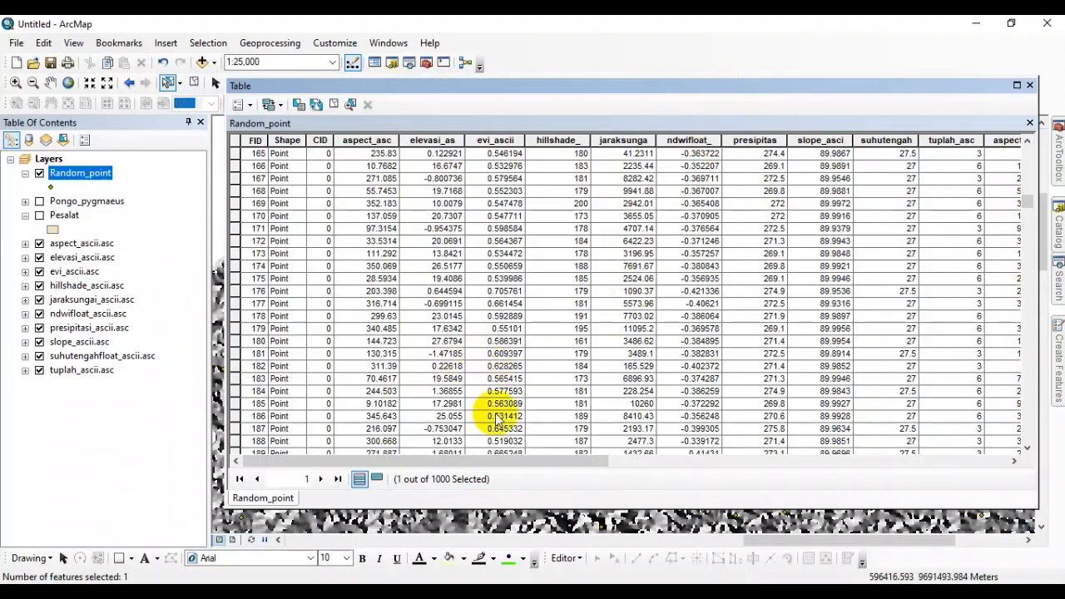
left_click(376, 480)
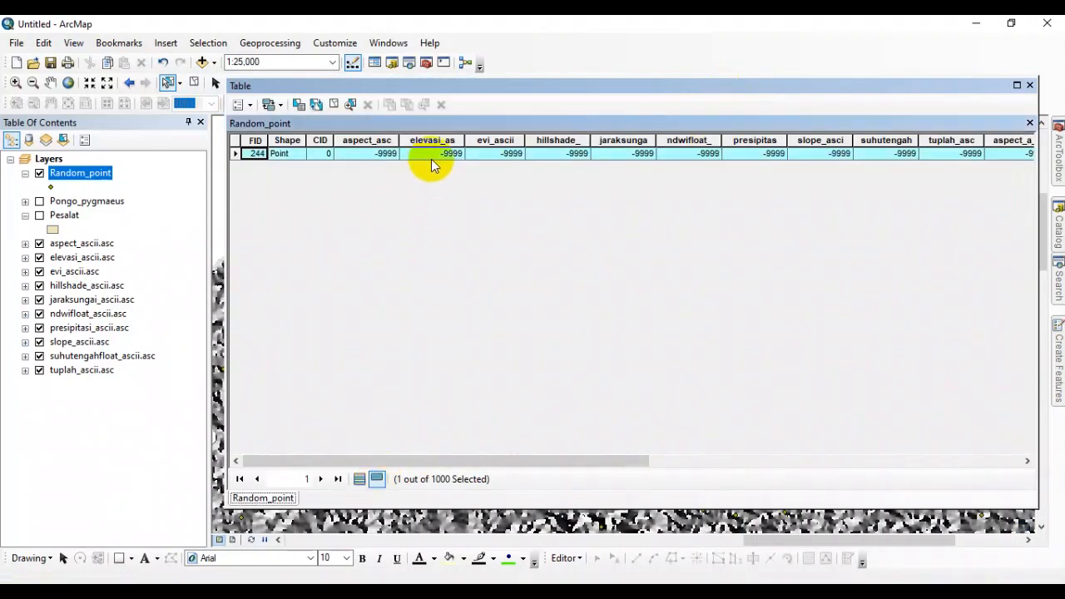
- Show all Random_point records again and look through the rows above FID 165 for -9999 values
left_click(359, 479)
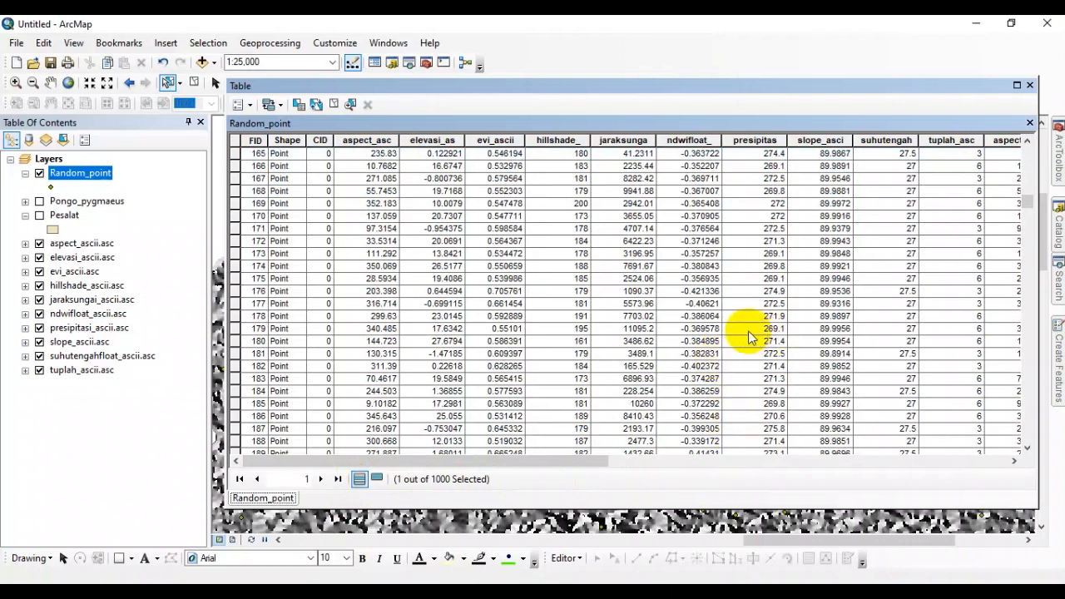
scroll(745, 335, "up", 14)
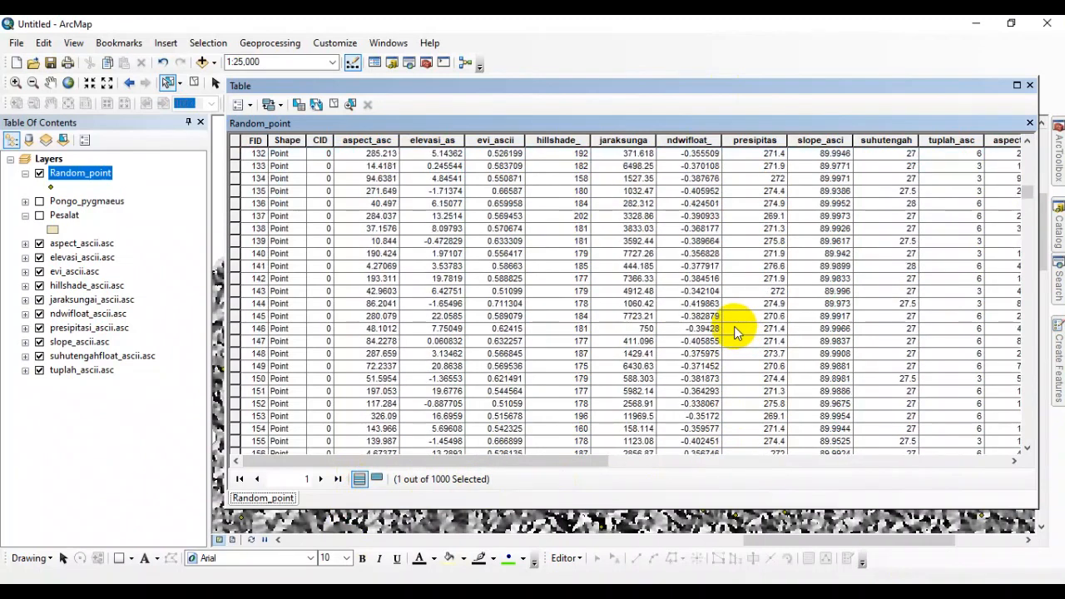
scroll(736, 333, "up", 1)
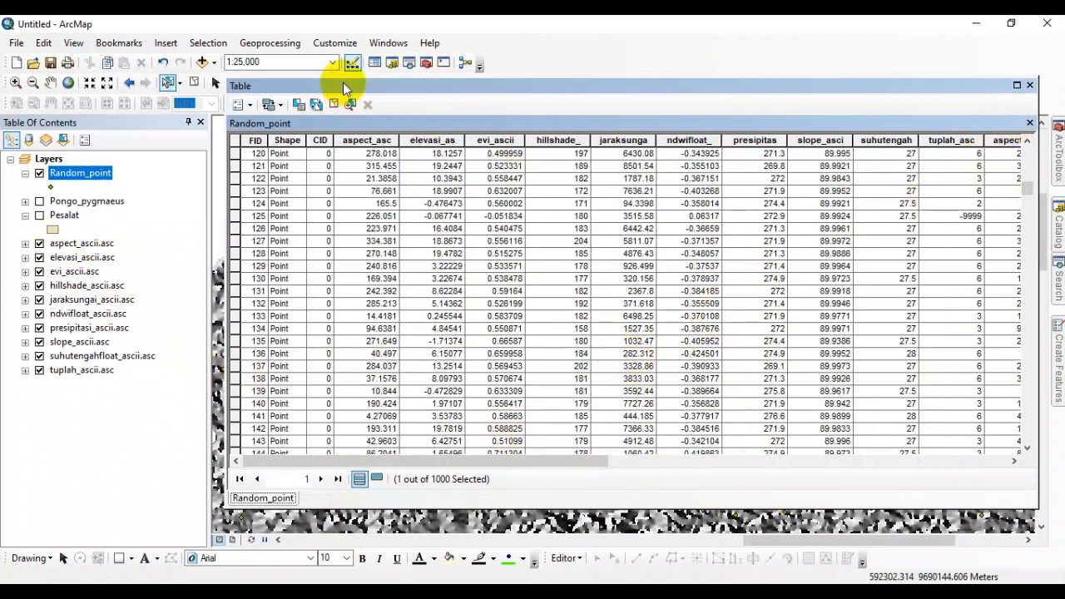
- Start exporting the selected Random_point record and choose the GIS\MAXENT\3.Process folder for the output table
left_click_drag(343, 82, 279, 108)
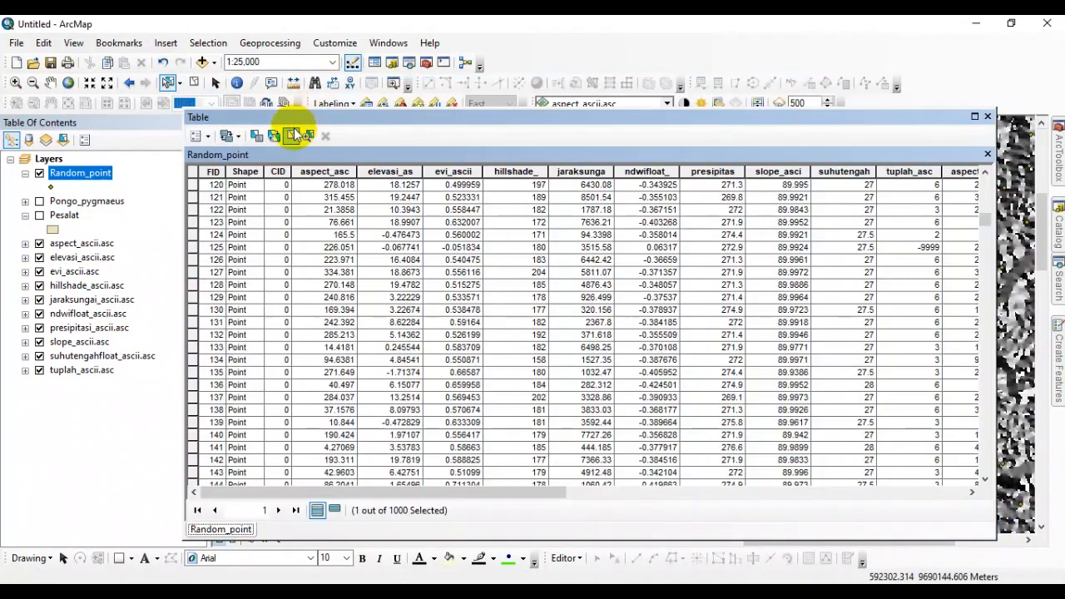
left_click(208, 137)
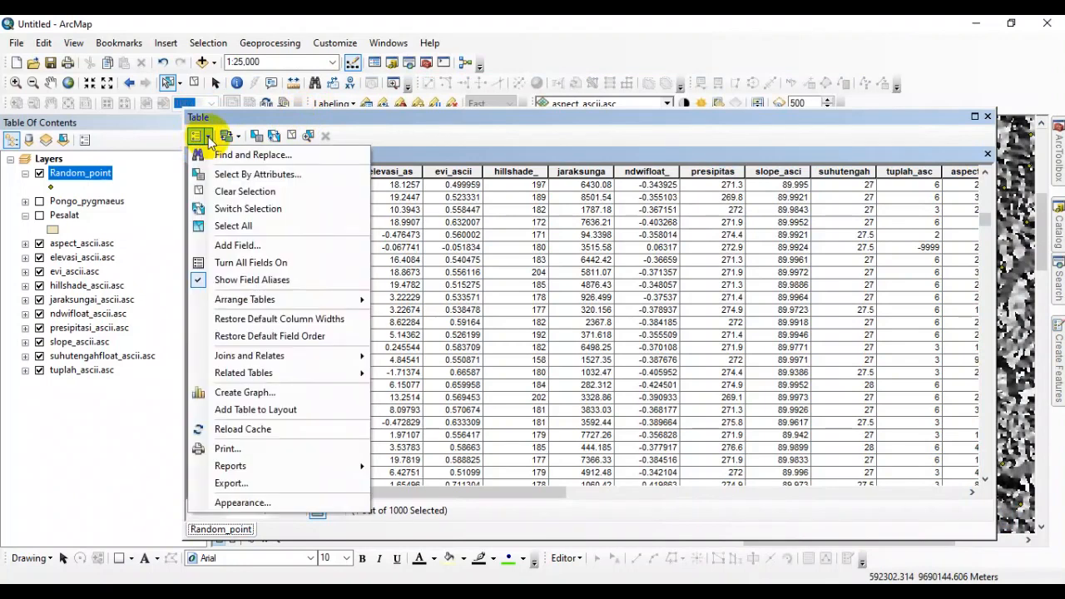
left_click(269, 482)
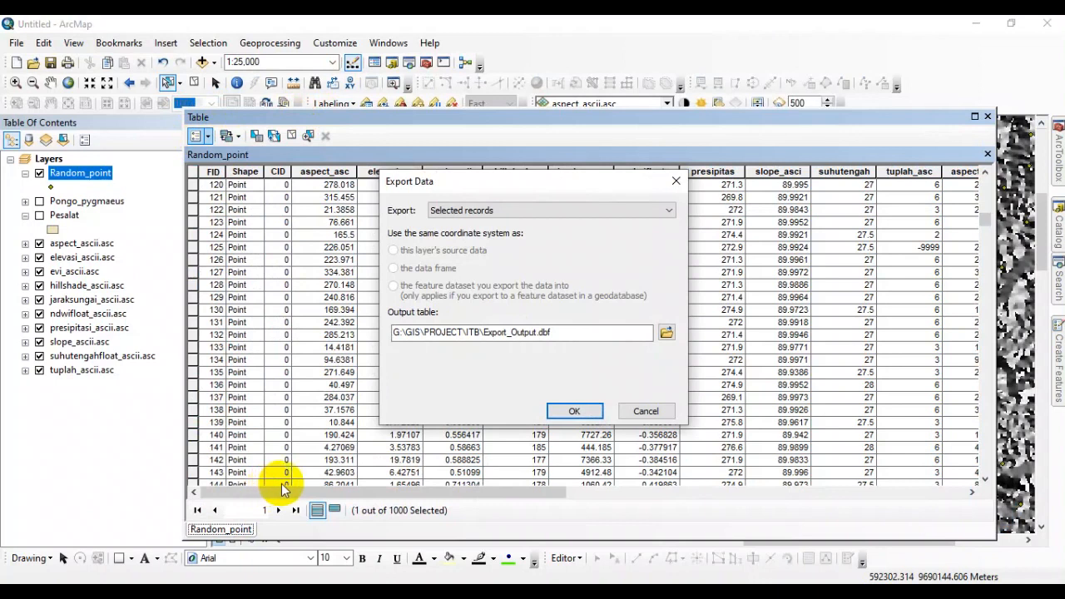
left_click(666, 333)
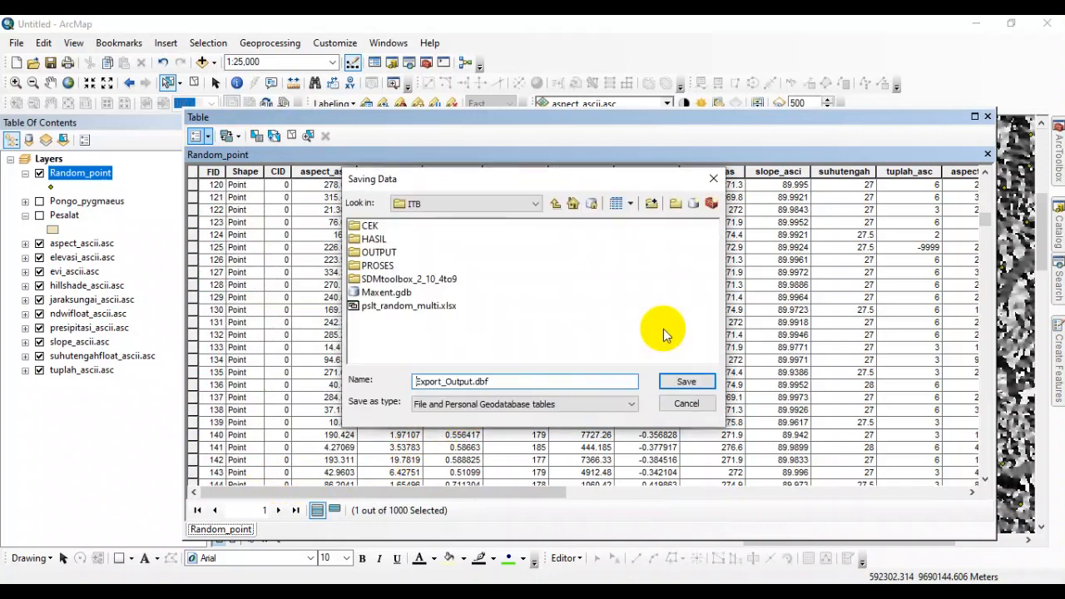
left_click(553, 204)
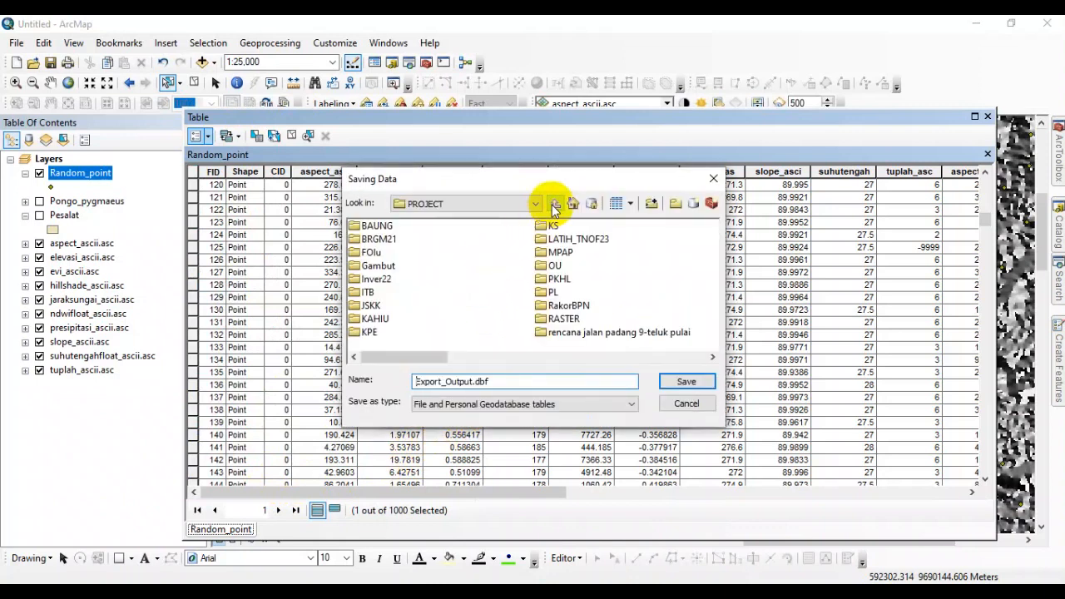
left_click(555, 206)
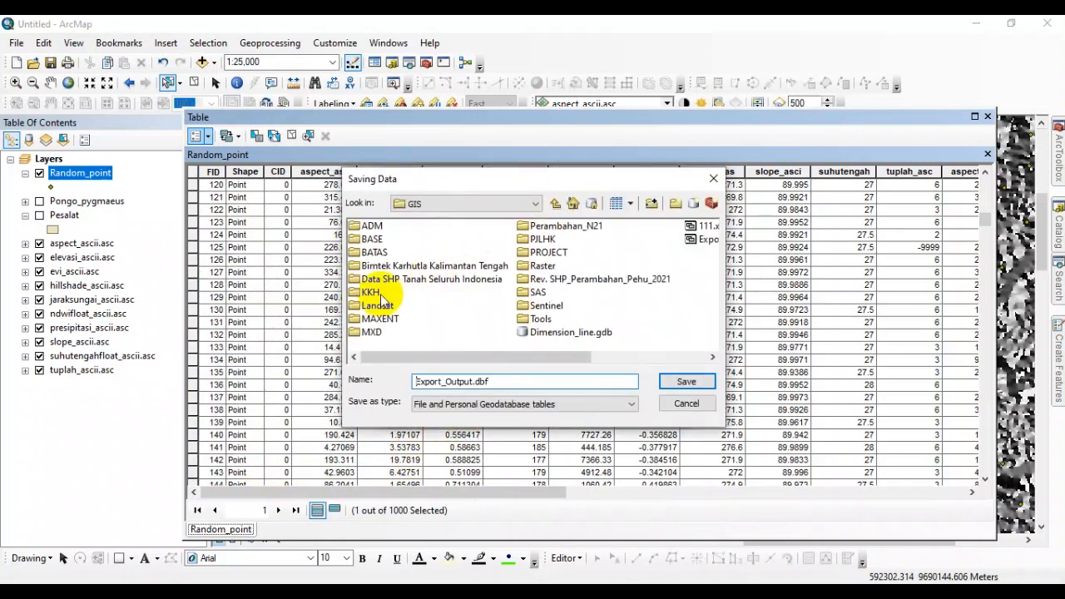
double_click(379, 320)
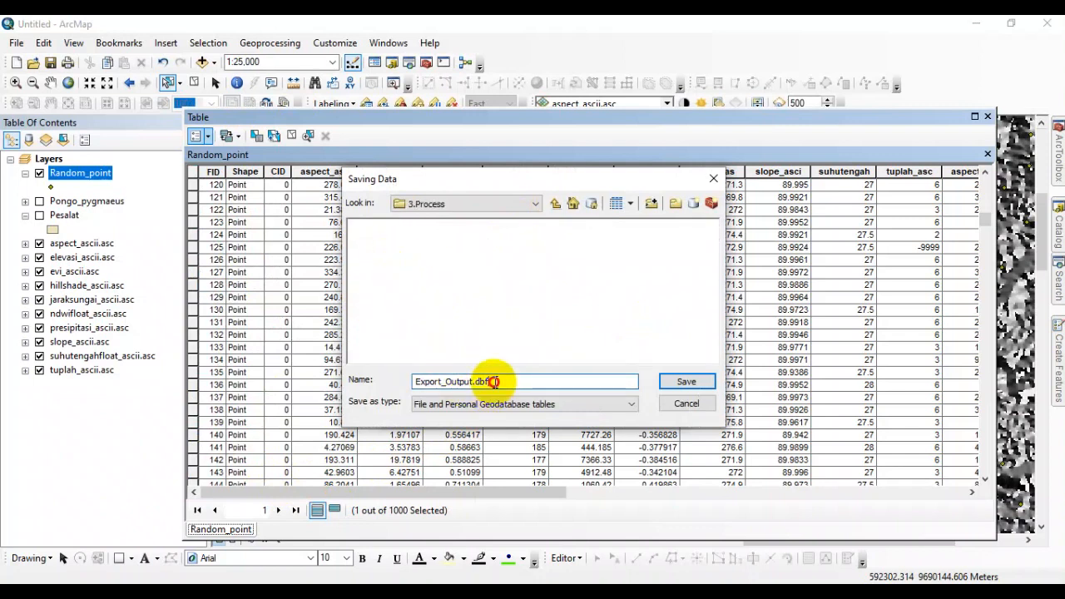
- Export the selected record as the dBASE table Random.dbf without adding it to the map
left_click_drag(493, 381, 405, 381)
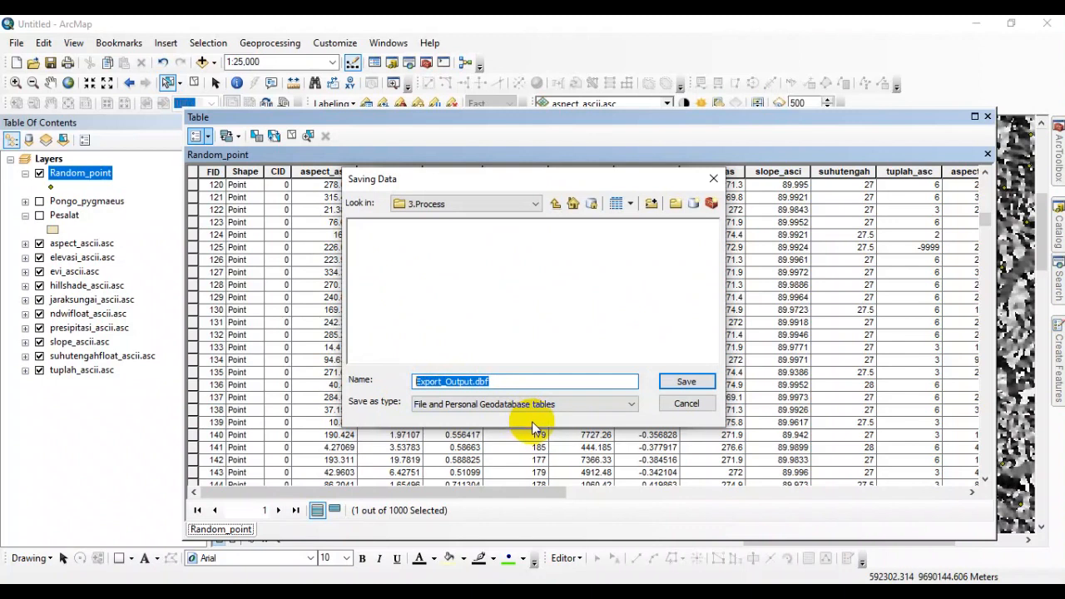
type("Random")
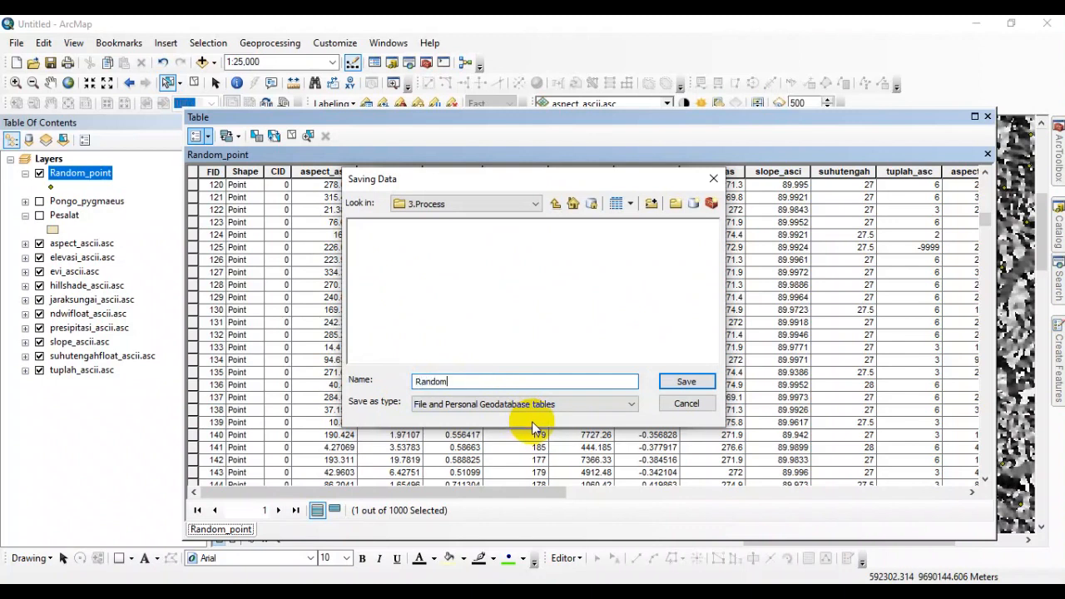
left_click(543, 404)
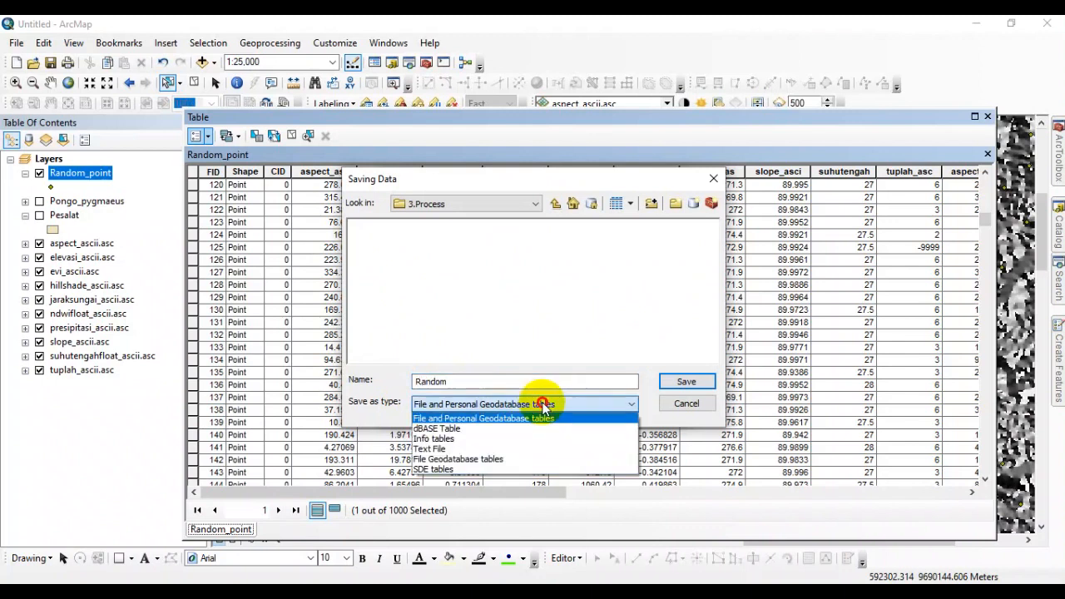
left_click(468, 433)
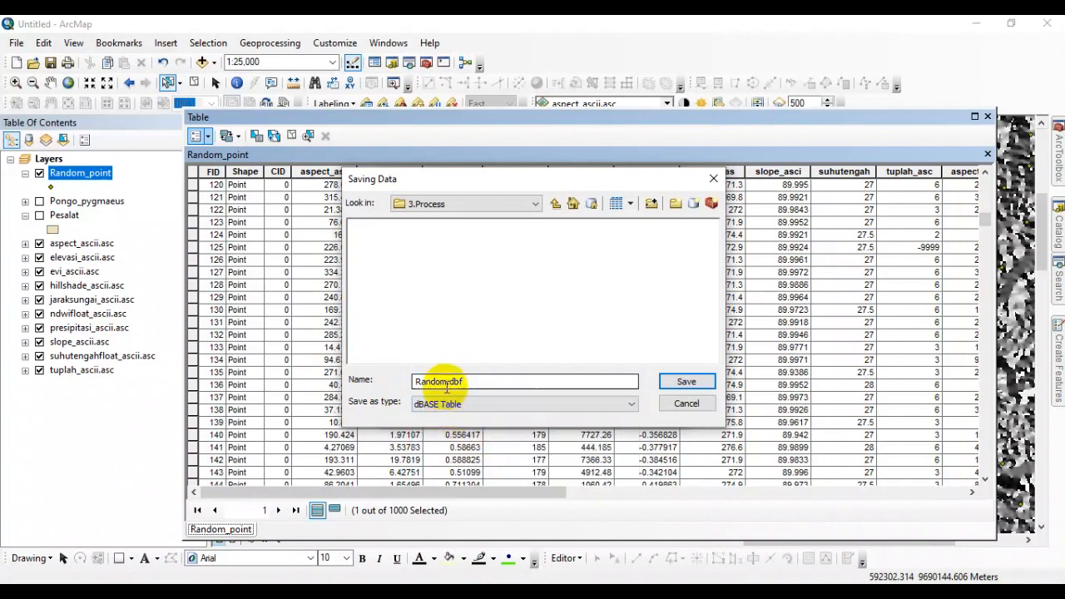
left_click(682, 385)
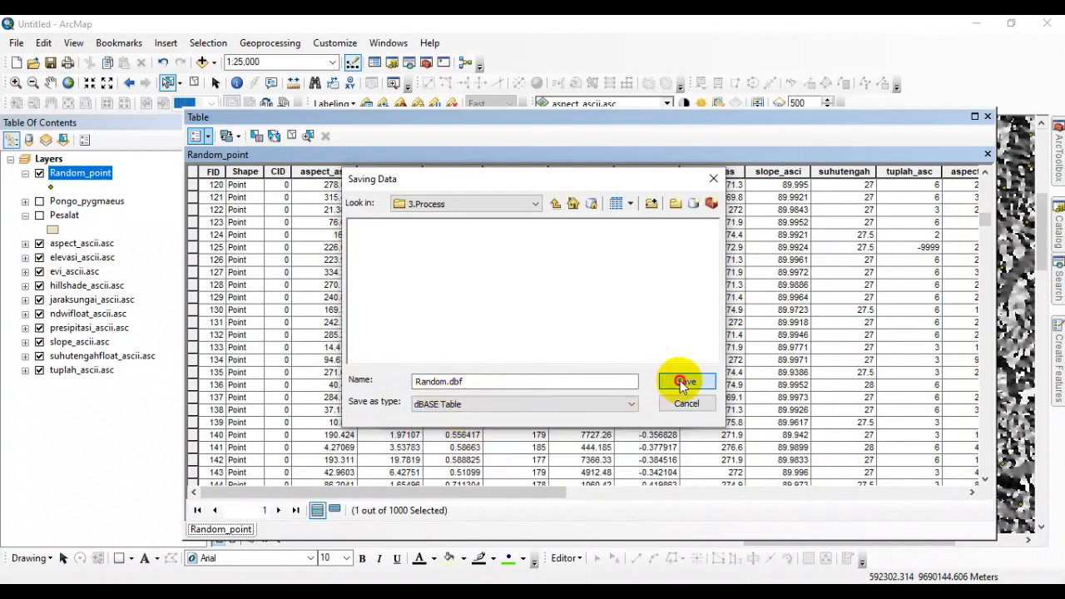
left_click(585, 408)
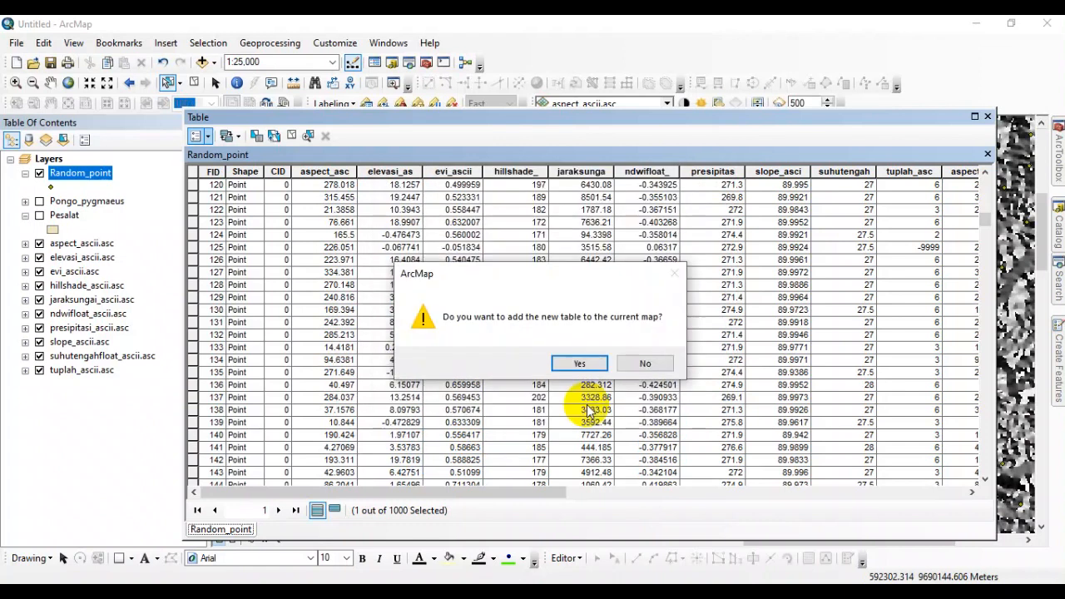
left_click(648, 366)
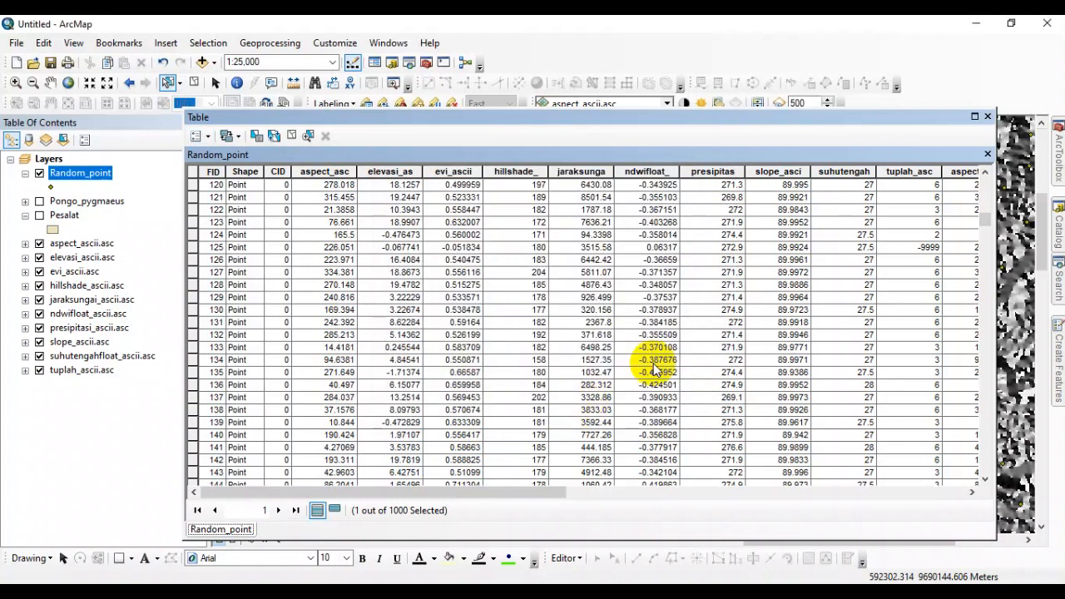
- Close the attribute table and clear the selected random point on the map
left_click(987, 117)
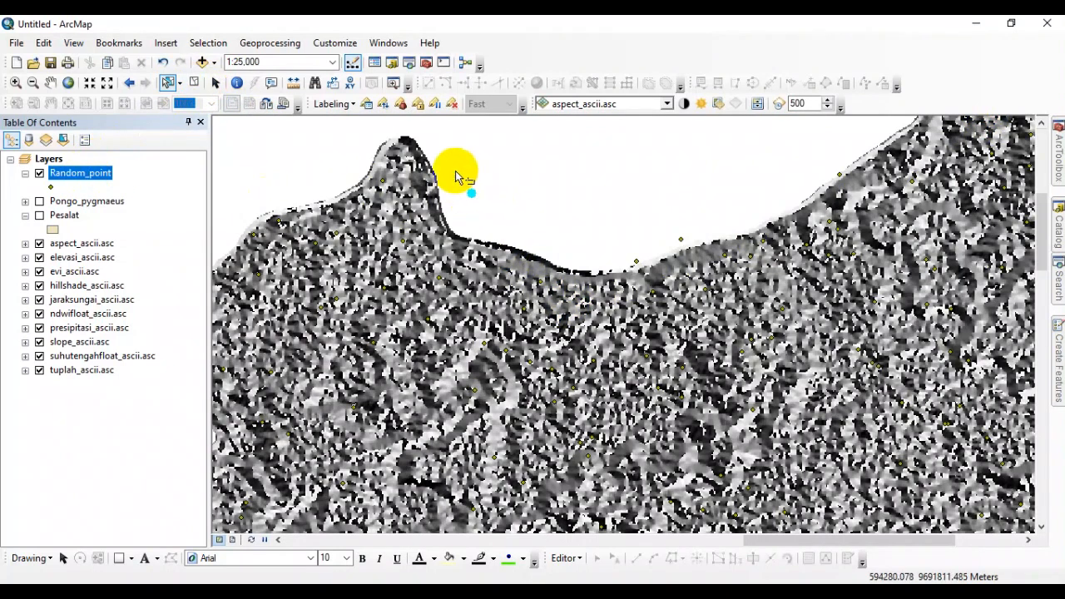
left_click(193, 84)
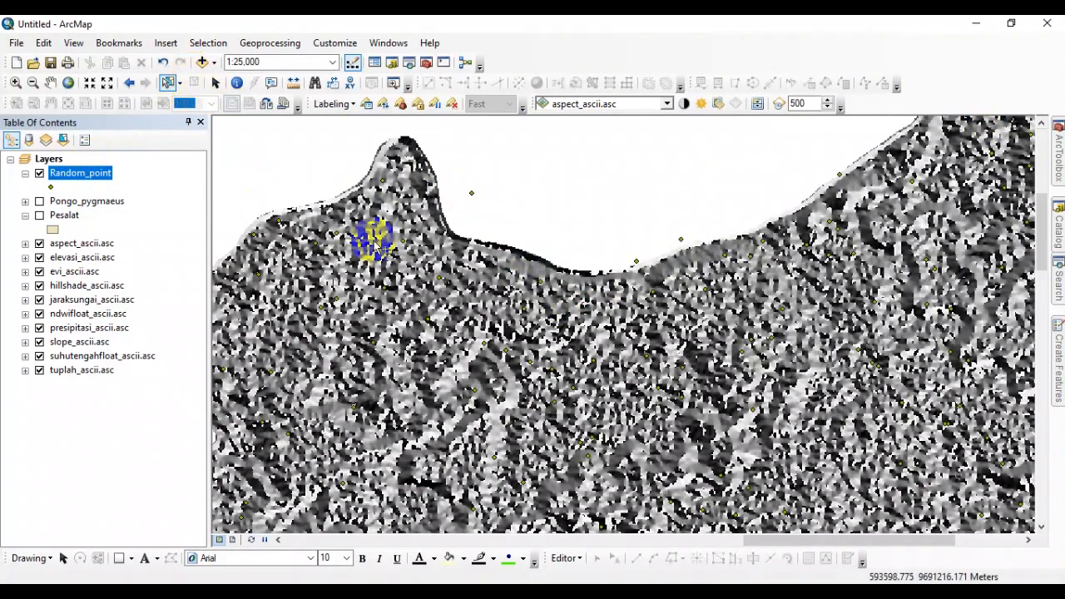
scroll(574, 308, "down", 4)
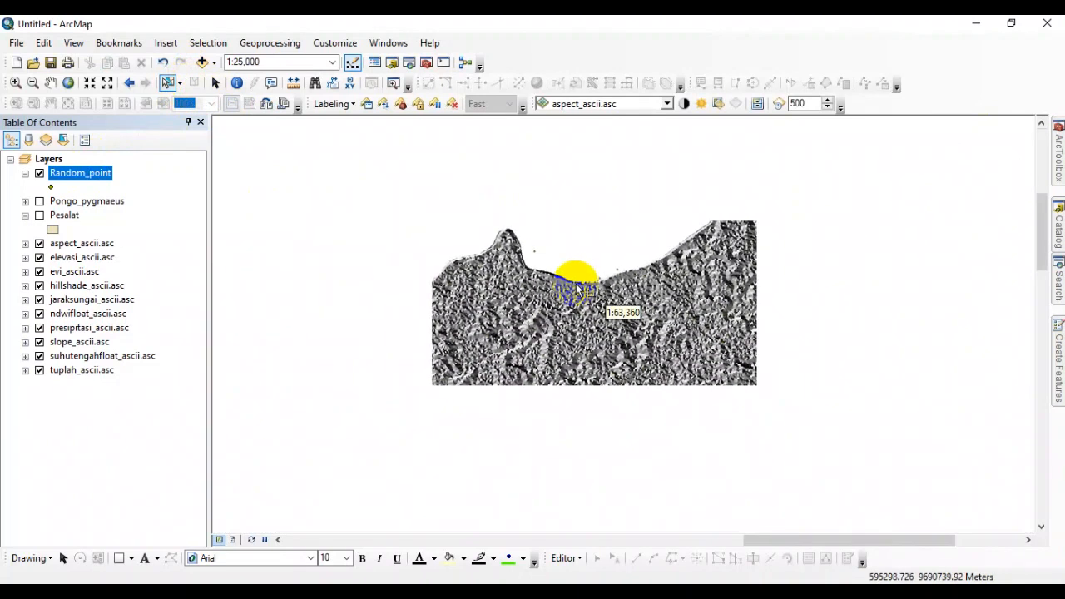
- Reopen the Random_point attribute table and start exporting all its records, browsing for the output location
right_click(72, 172)
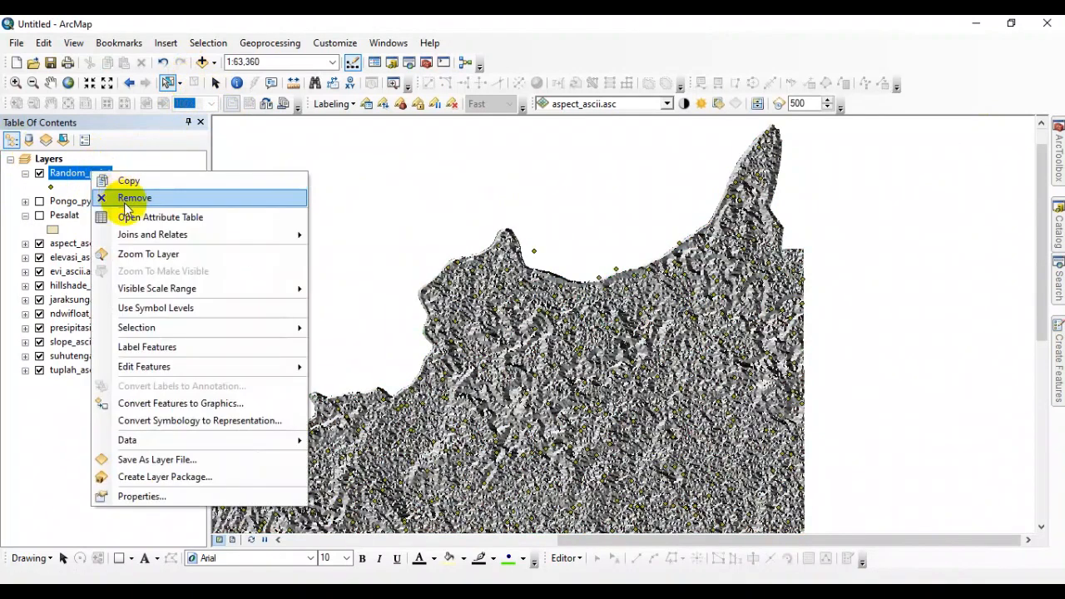
left_click(144, 216)
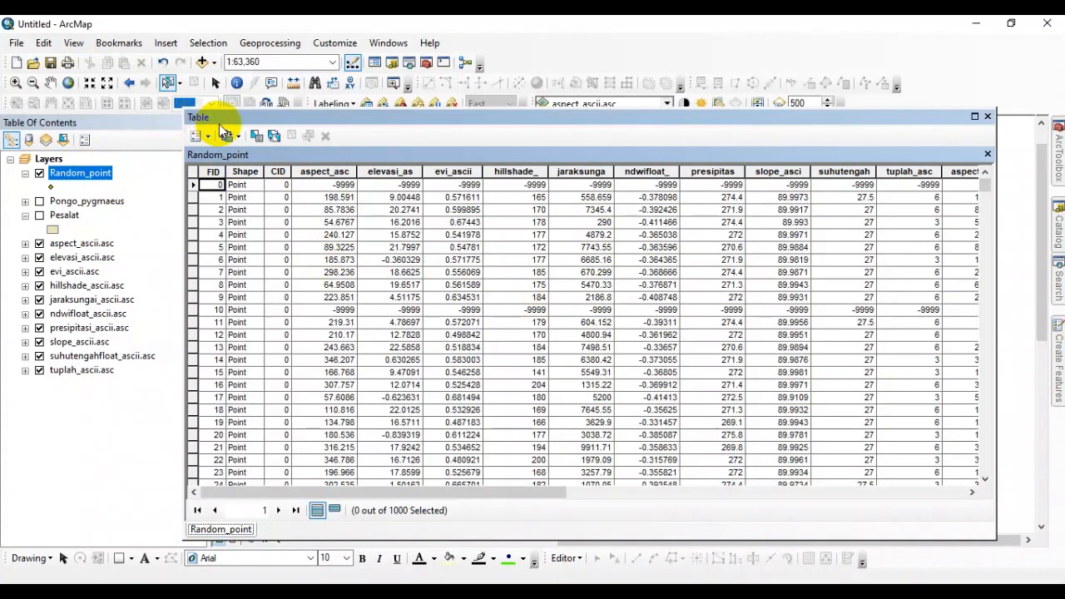
left_click(201, 136)
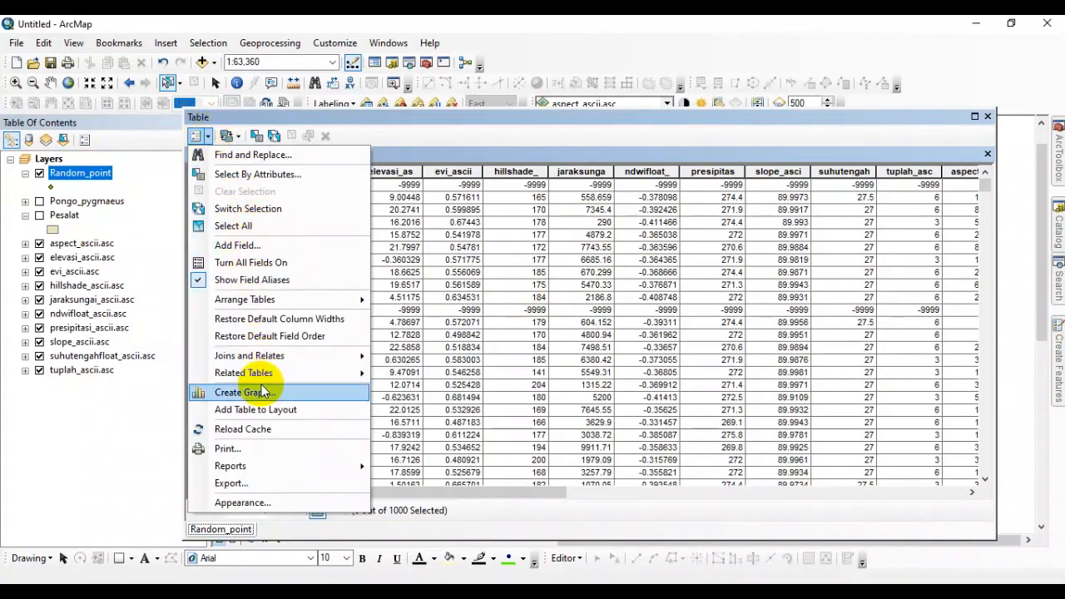
left_click(273, 483)
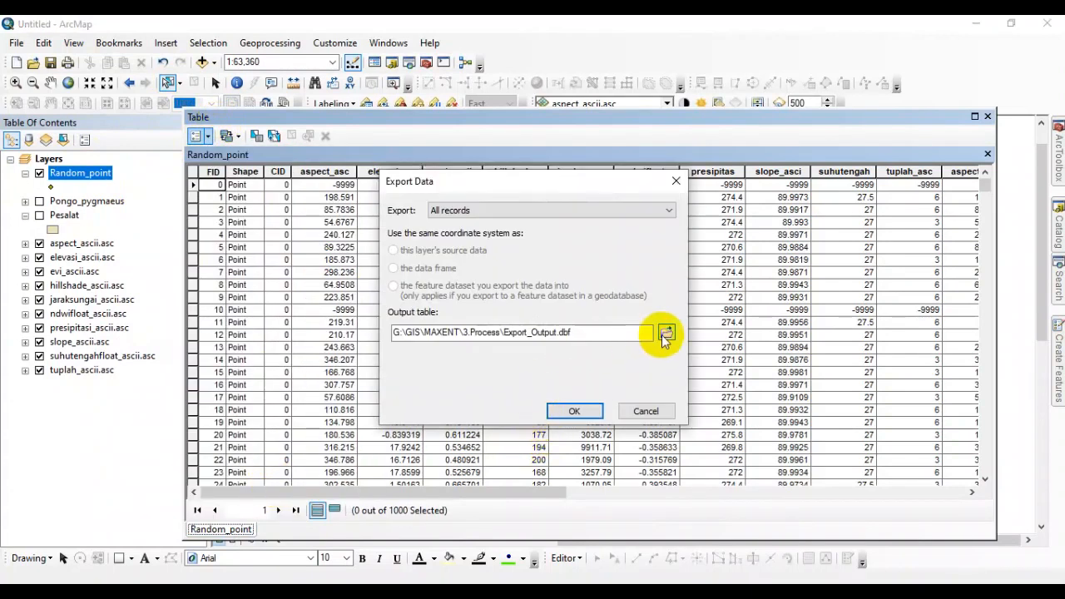
left_click(665, 333)
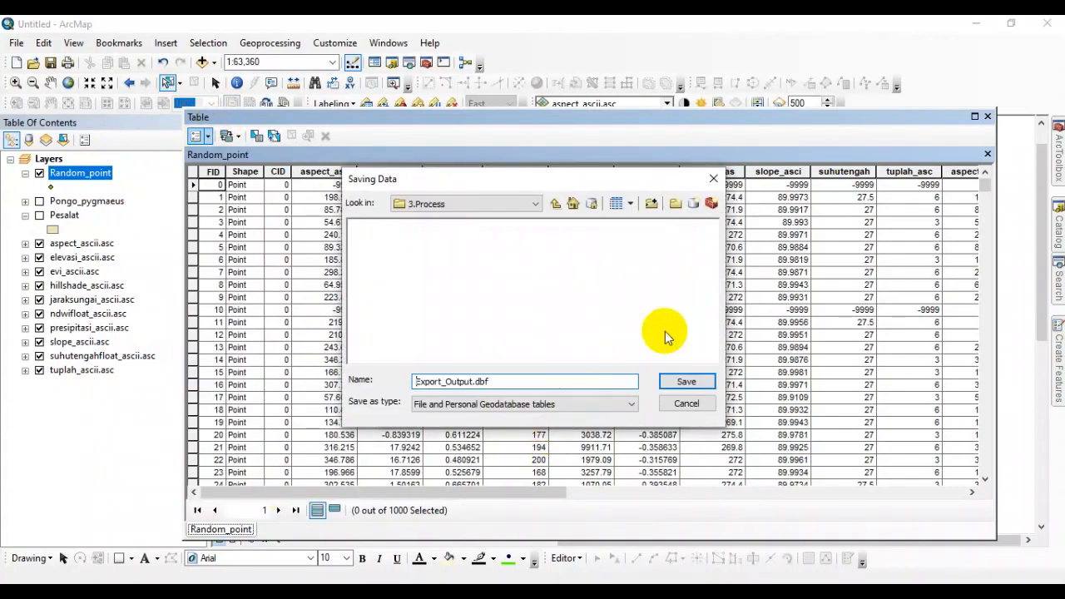
- Export all records as a dBASE table replacing Random.dbf in the 3.Process folder, without adding it to the map
left_click(542, 405)
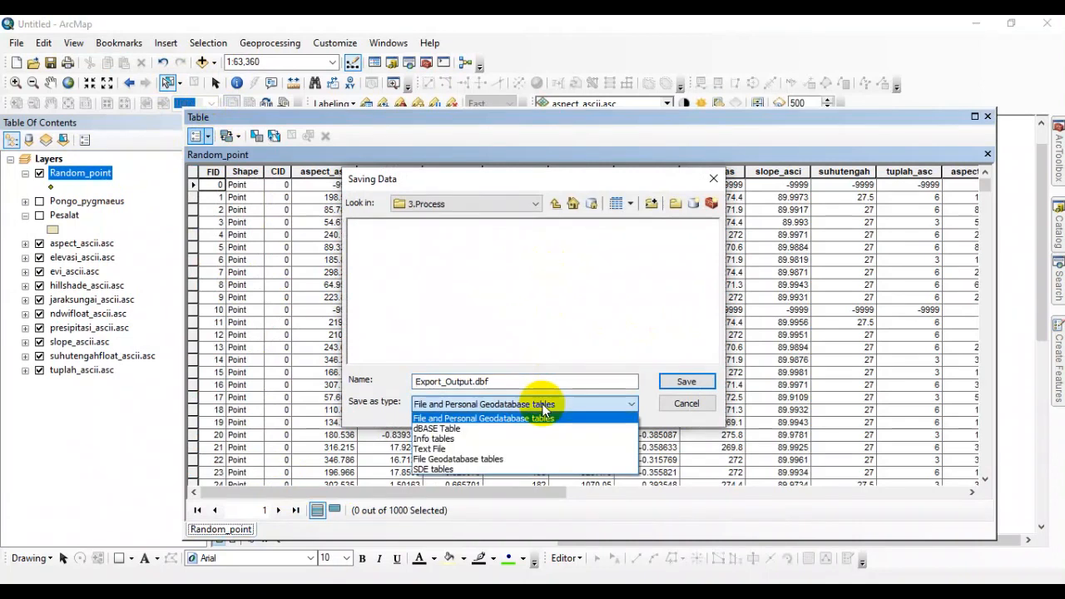
left_click(499, 428)
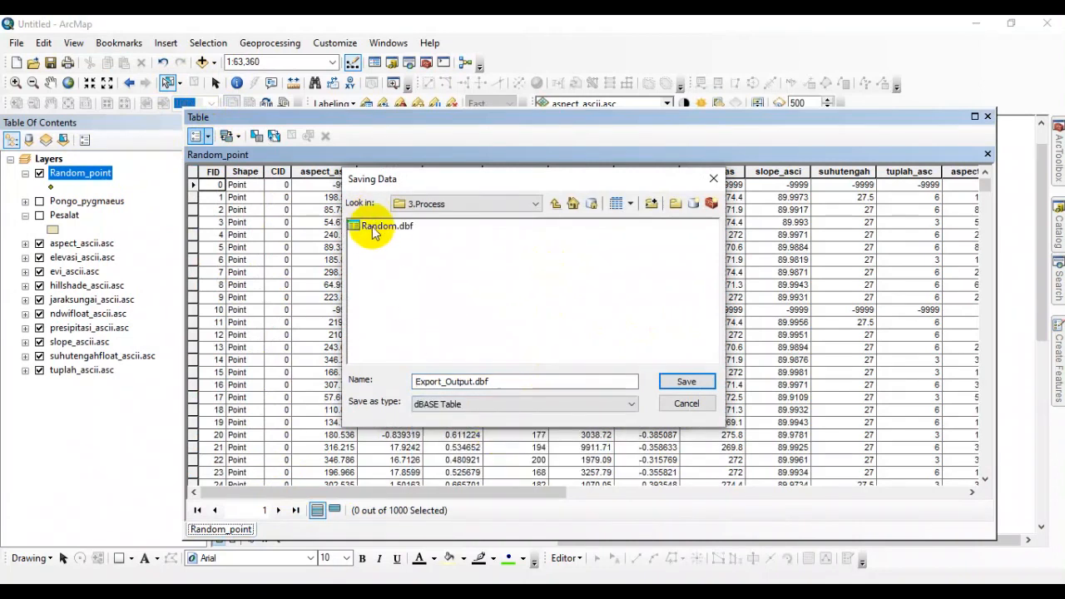
left_click(373, 232)
left_click(678, 382)
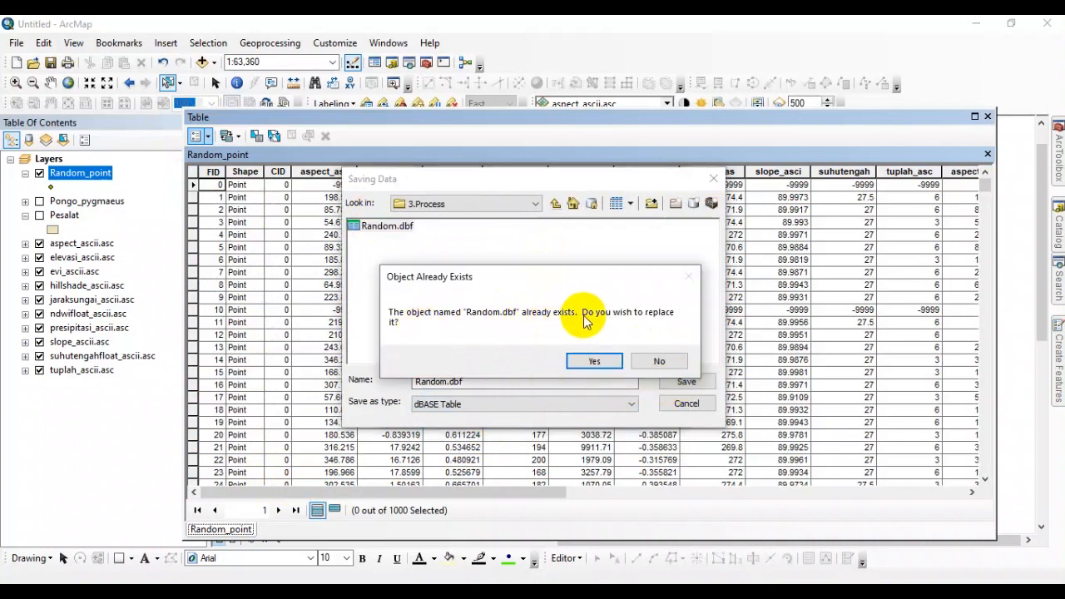
left_click(591, 362)
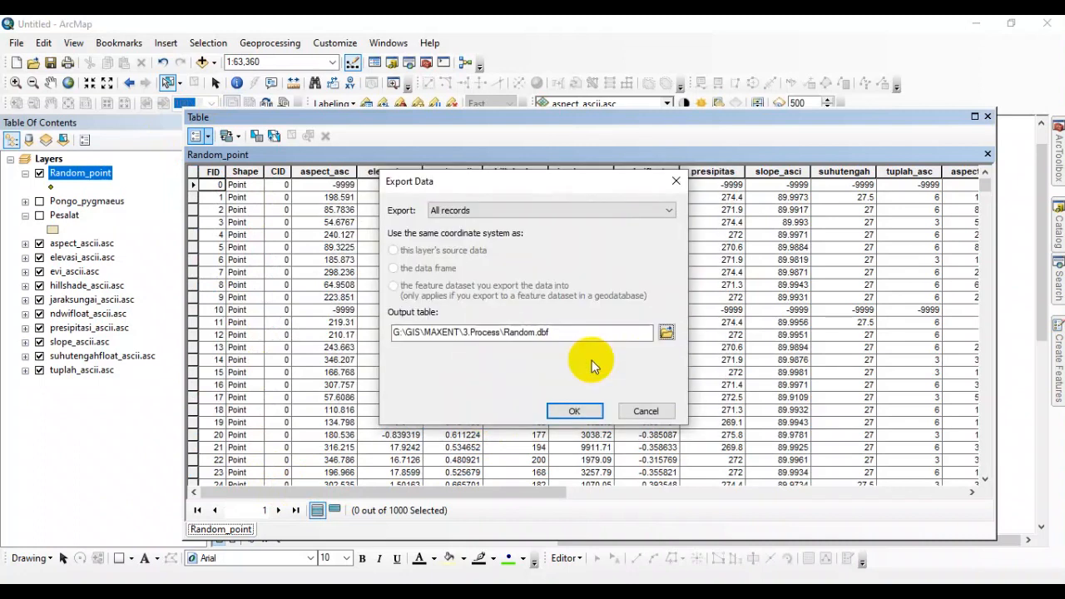
left_click(576, 411)
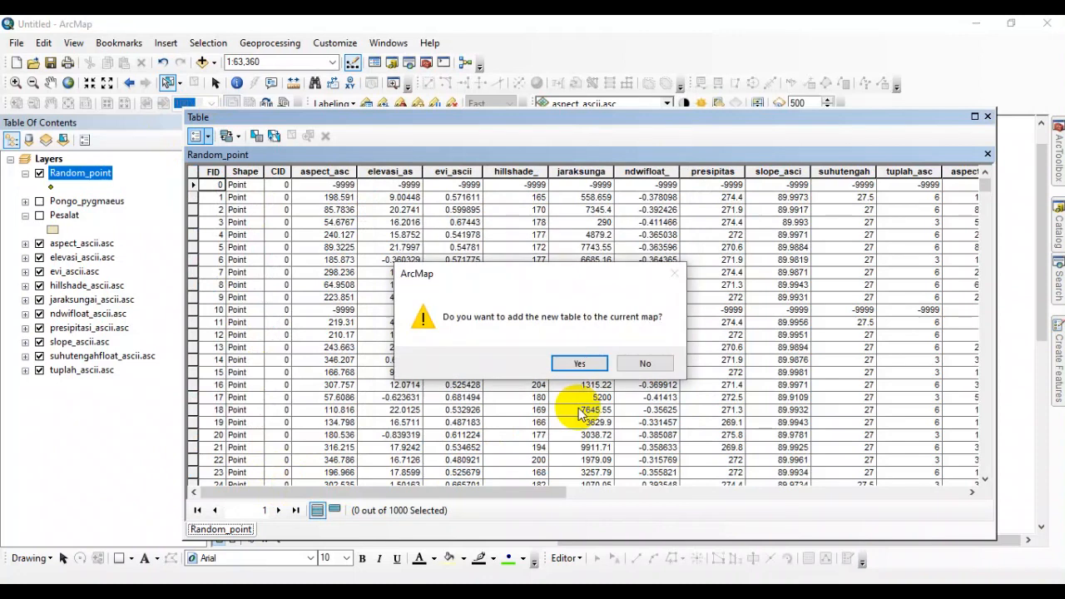
left_click(640, 365)
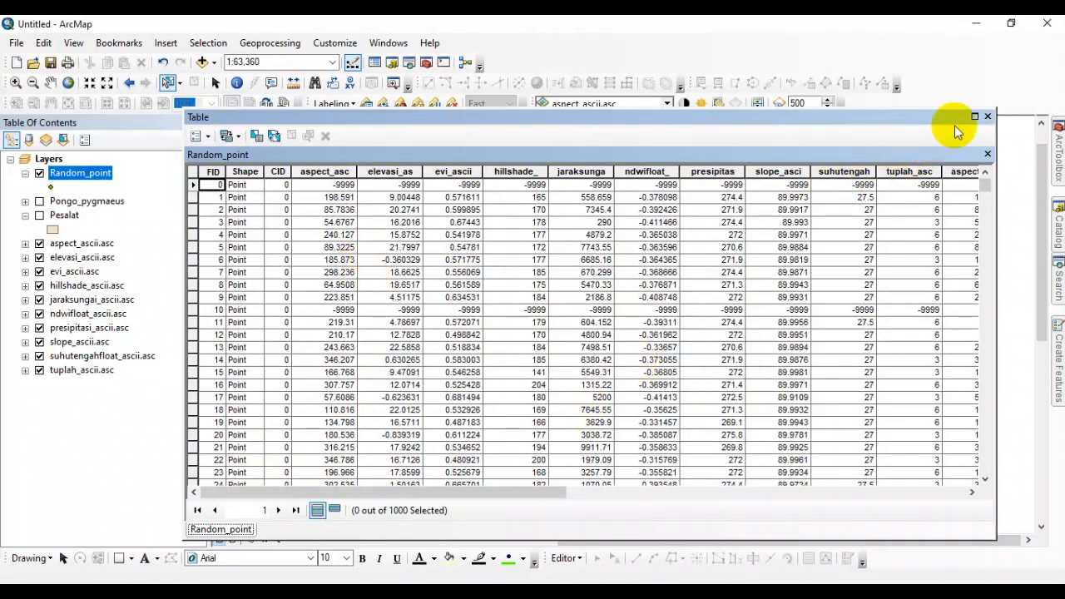
- Close the Random_point attribute table and switch to the Select Elements tool
left_click(988, 118)
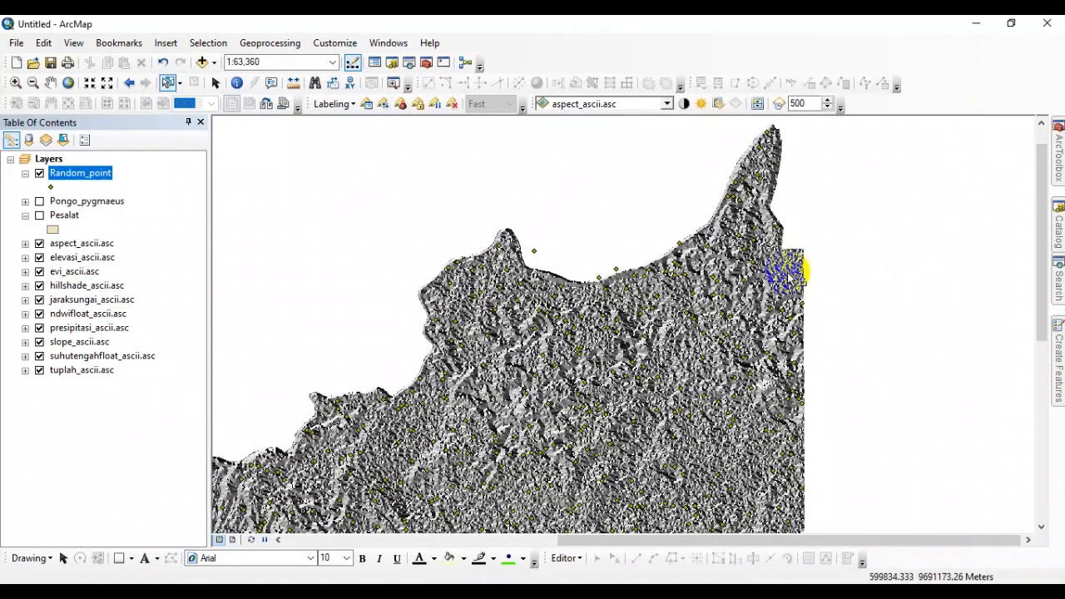
scroll(836, 229, "down", 1)
scroll(838, 222, "down", 2)
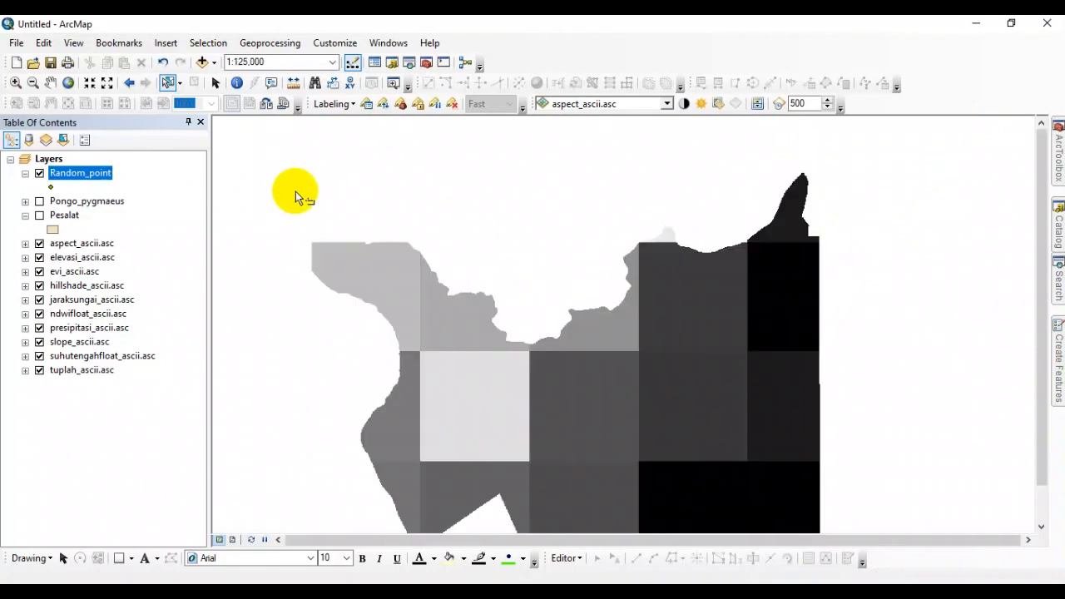
left_click(215, 82)
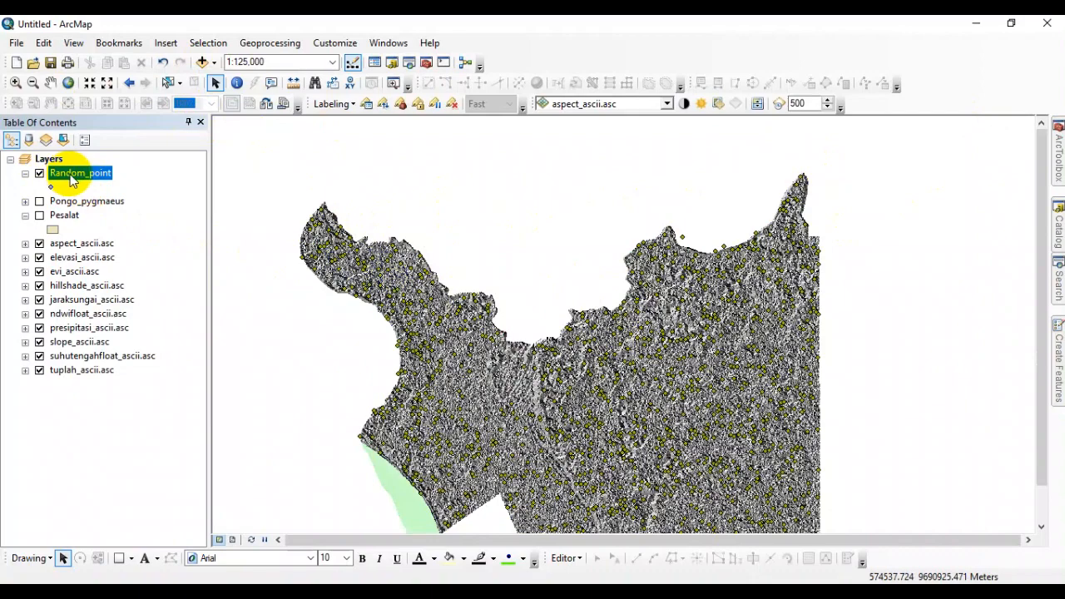
- Minimize the map window and launch Excel
left_click(975, 28)
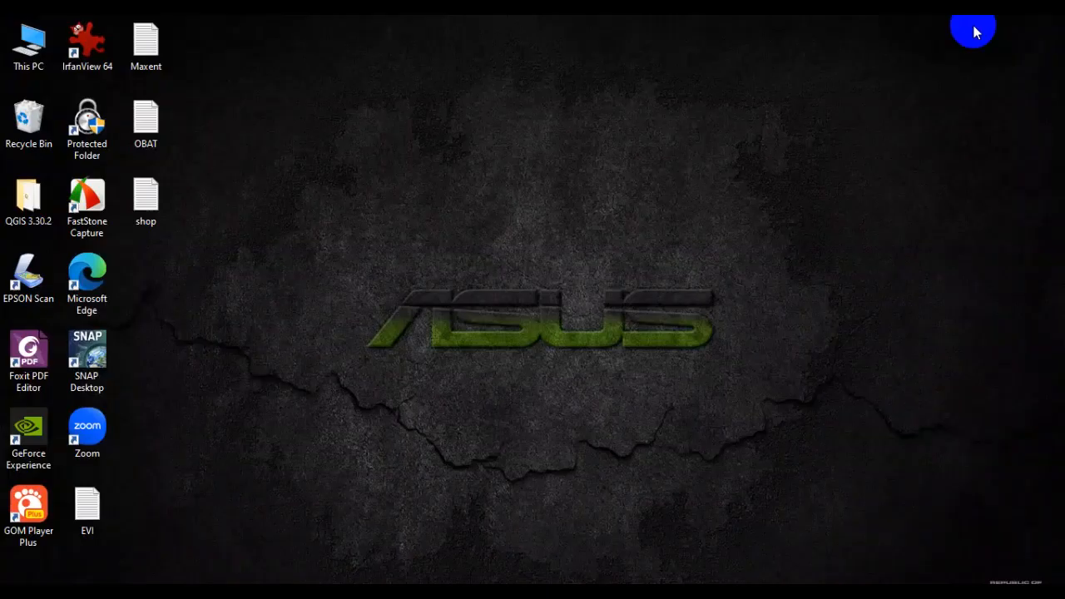
right_click(578, 163)
left_click(609, 208)
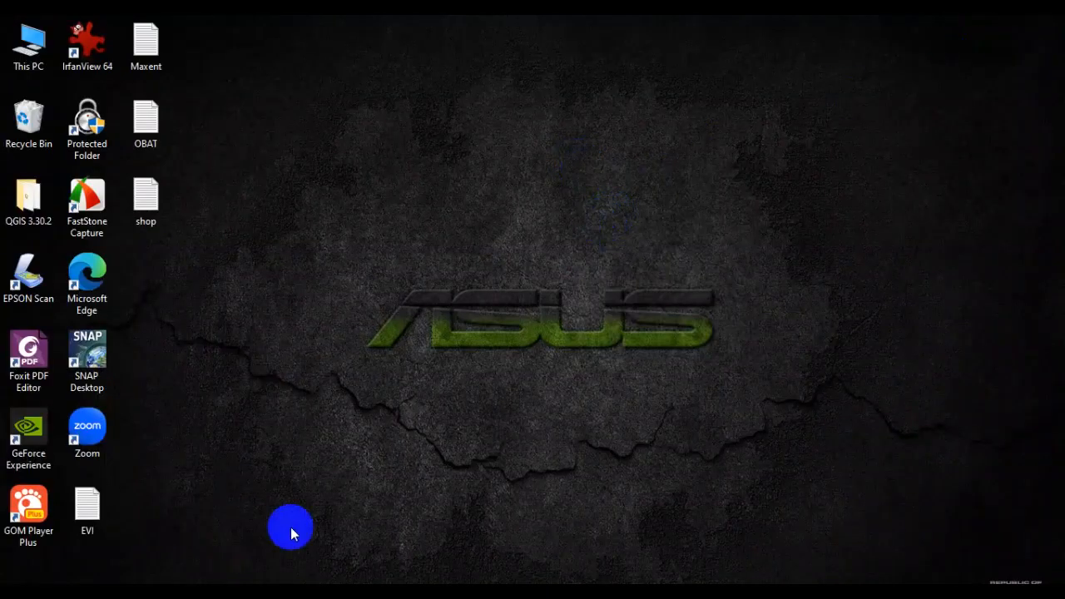
left_click(16, 578)
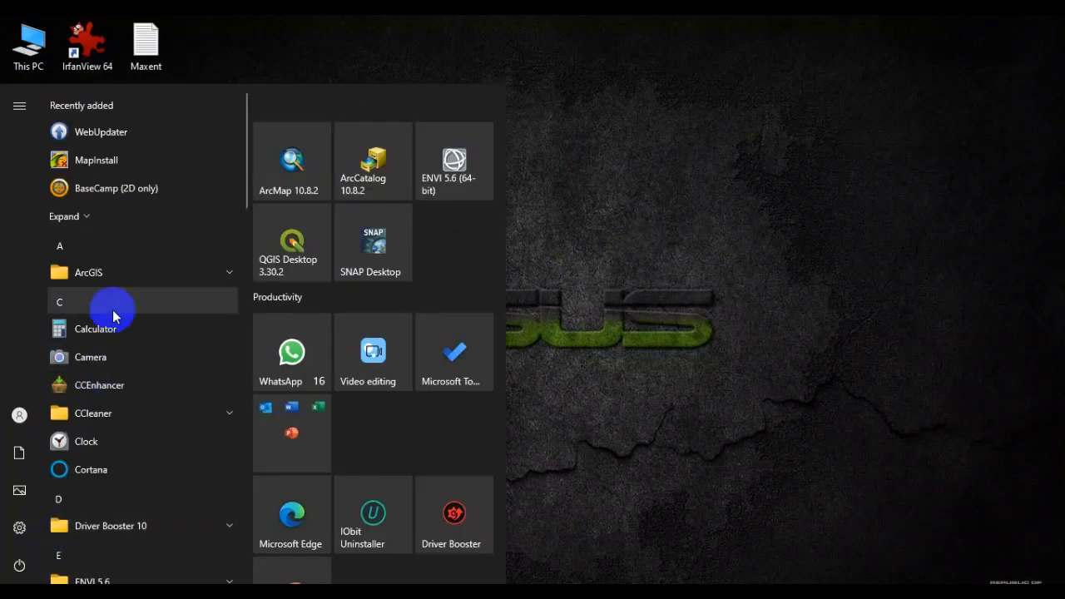
scroll(112, 341, "down", 3)
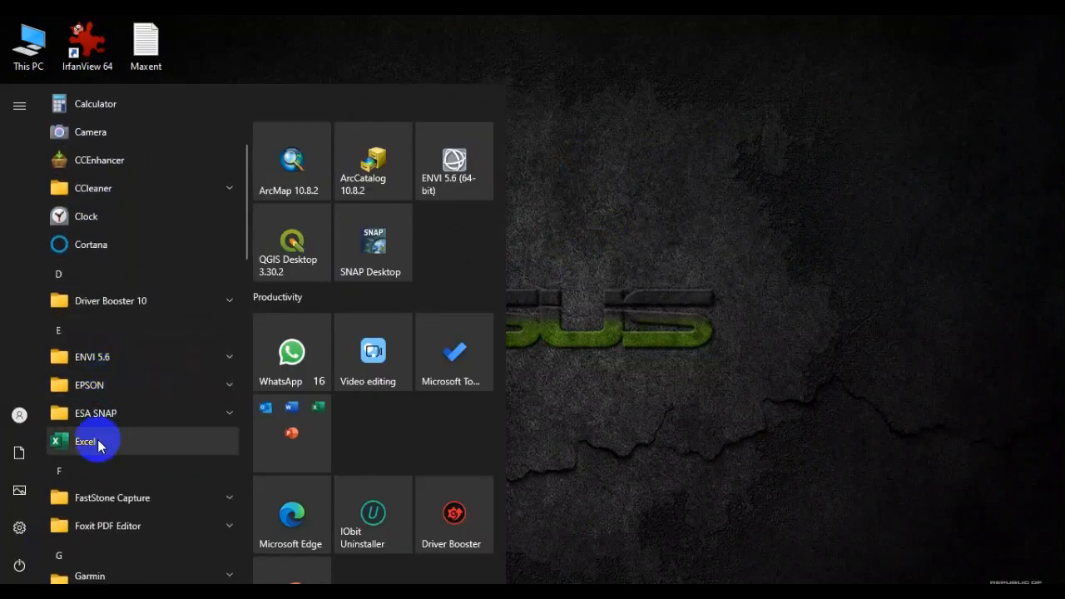
left_click(97, 440)
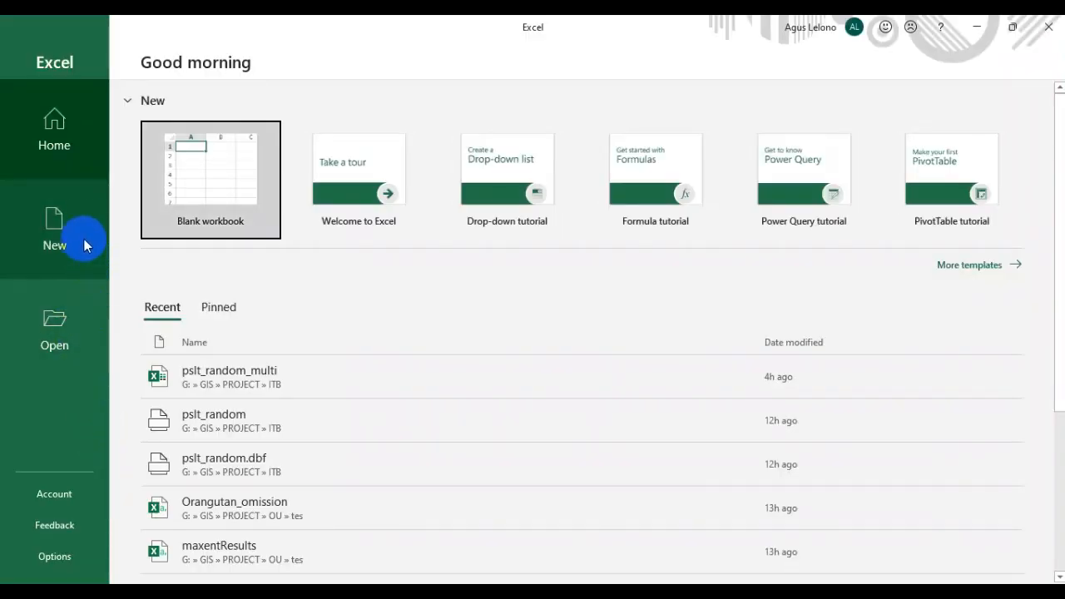
- Browse for a file to open in the GIS > MAXENT > 3.Process folder on the MAP (G:) drive
left_click(79, 321)
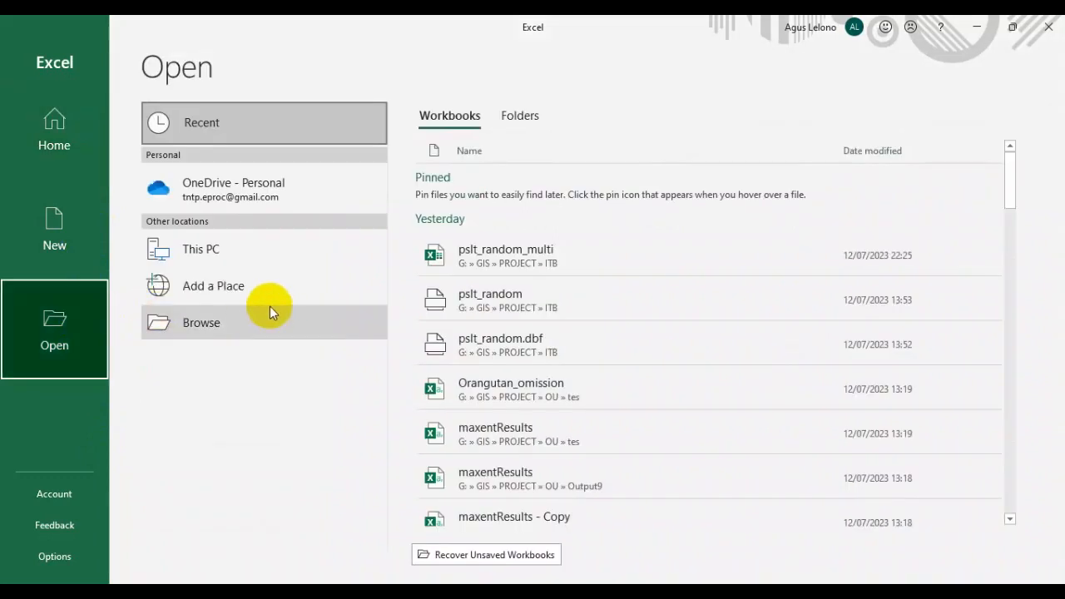
left_click(221, 324)
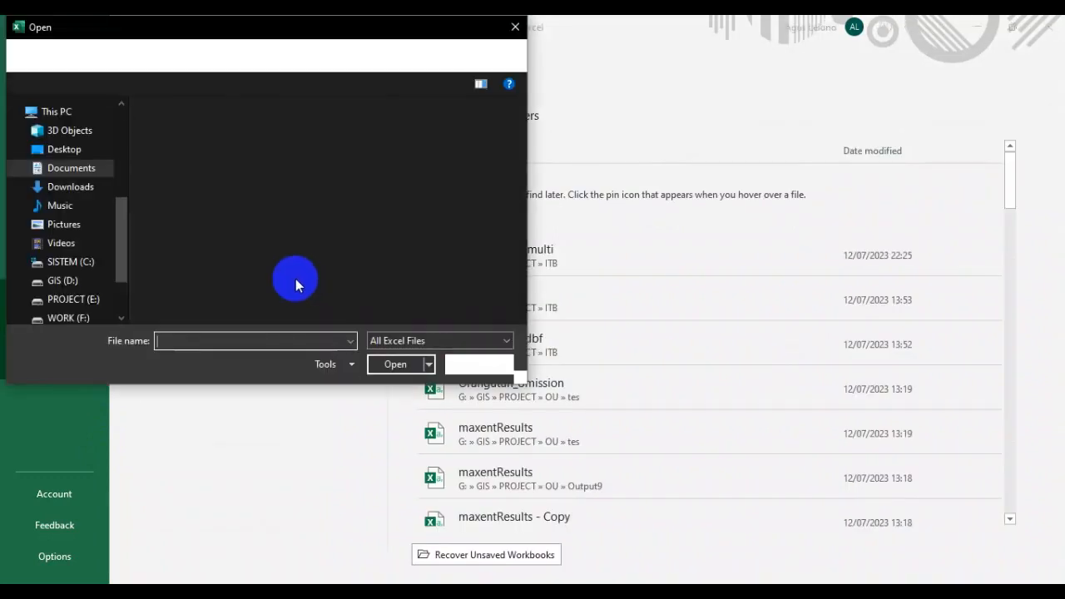
scroll(175, 200, "down", 3)
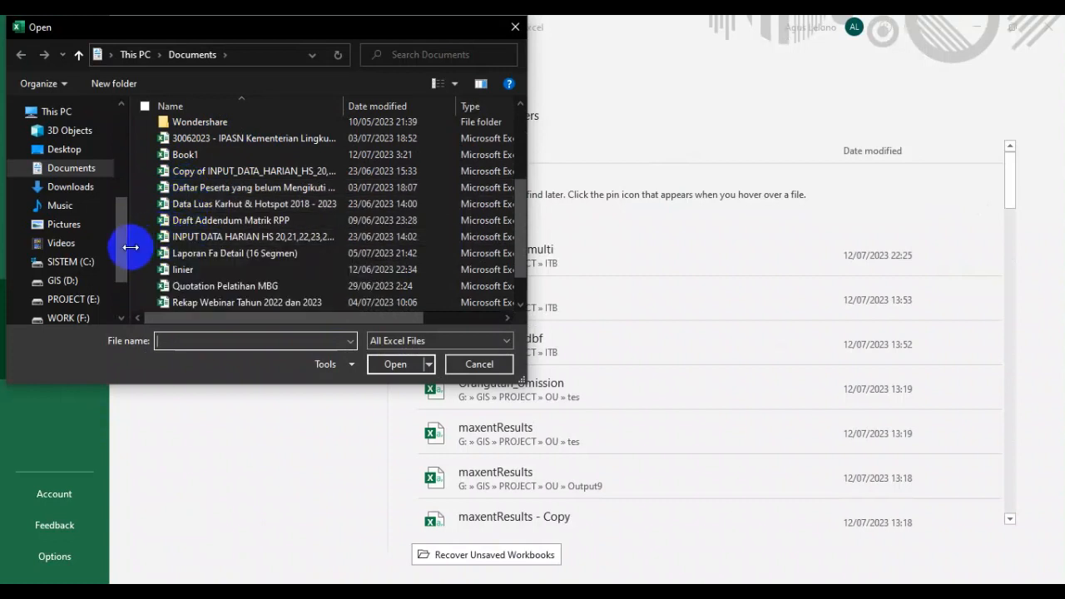
scroll(126, 256, "down", 2)
left_click(73, 274)
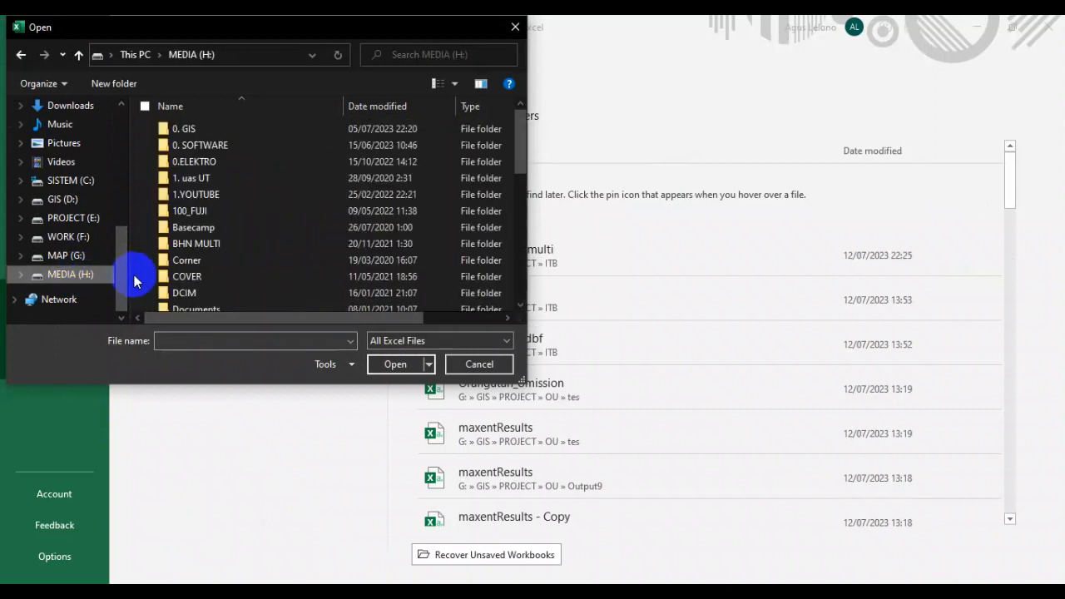
left_click(64, 255)
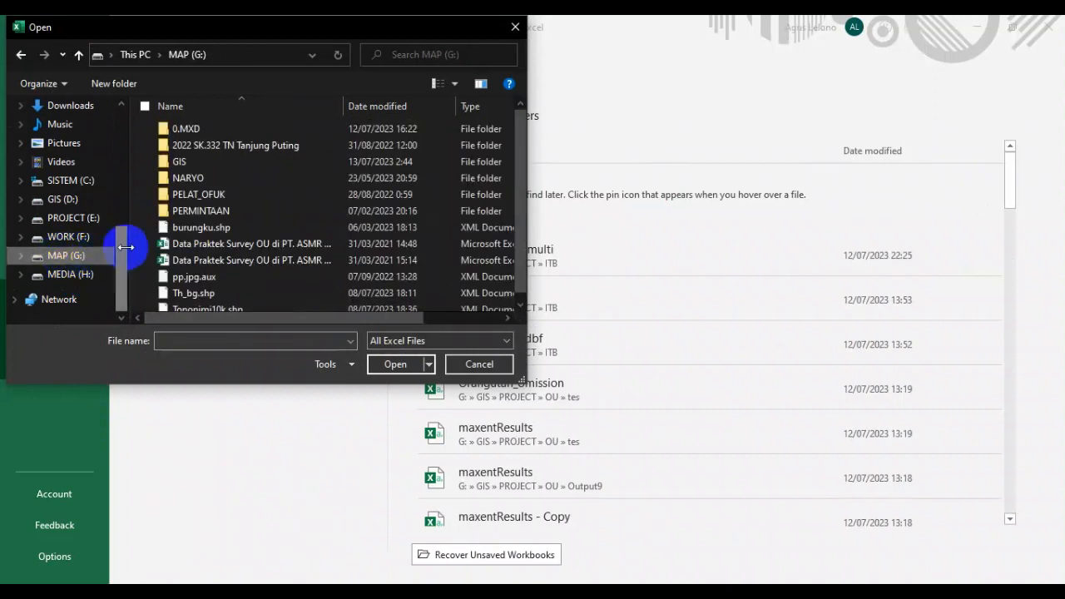
double_click(179, 161)
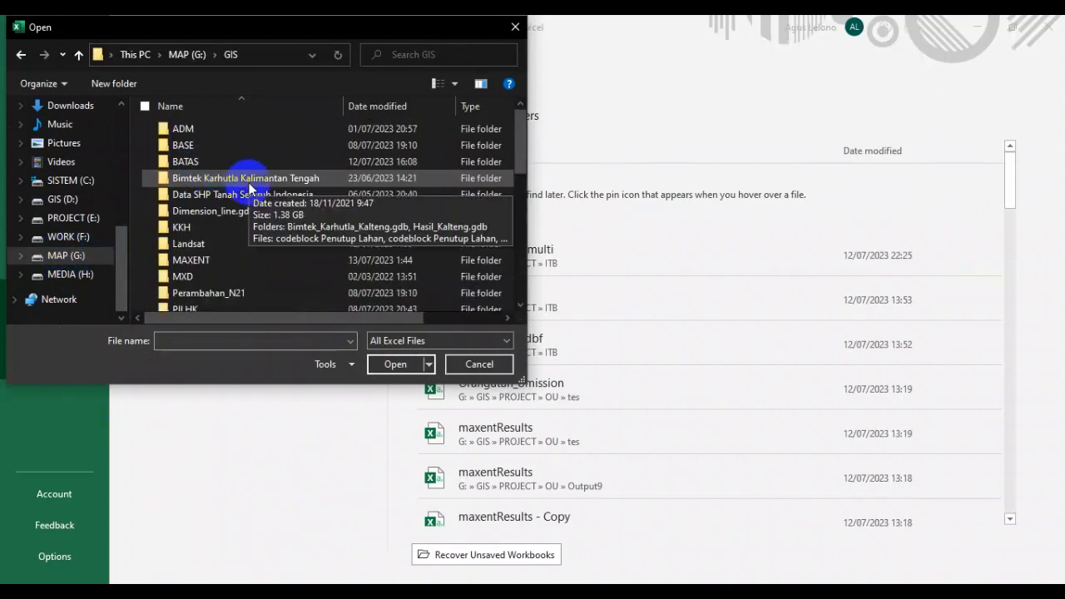
double_click(190, 259)
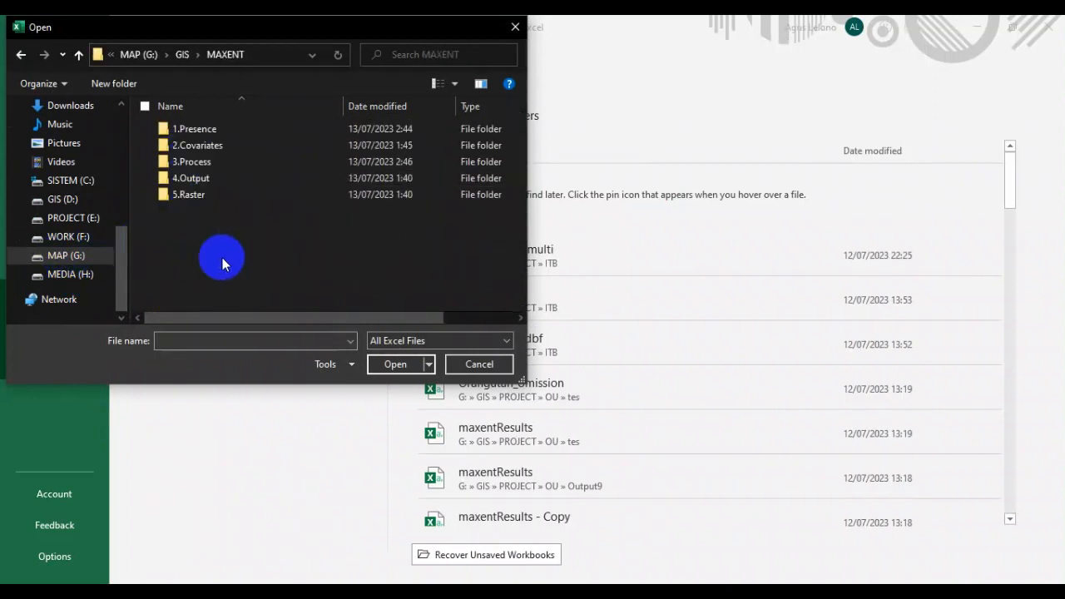
double_click(196, 164)
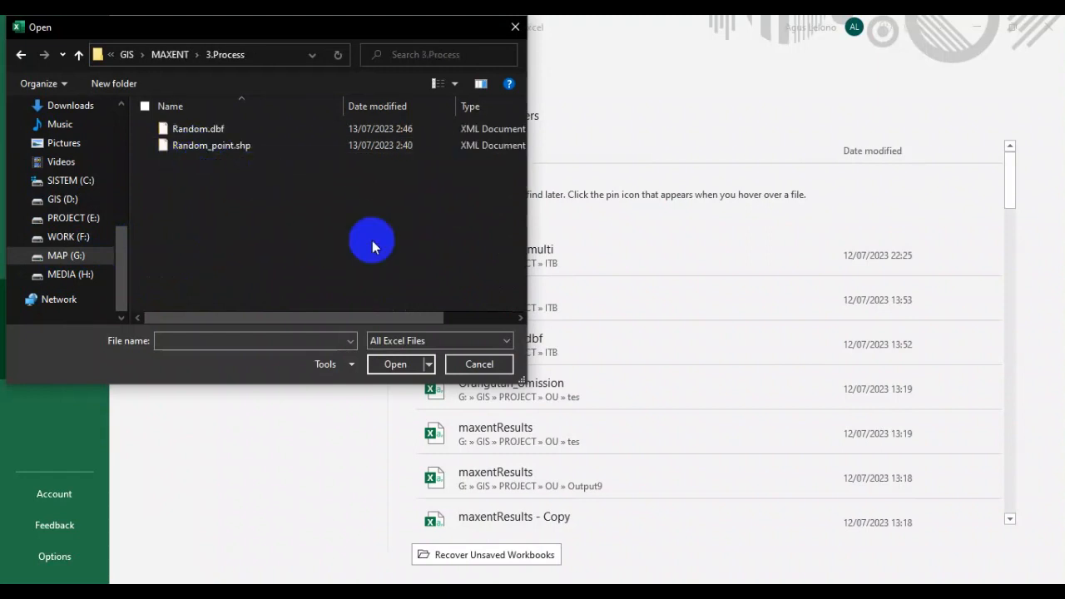
- Show only dBase Files and open Random.dbf
left_click(449, 340)
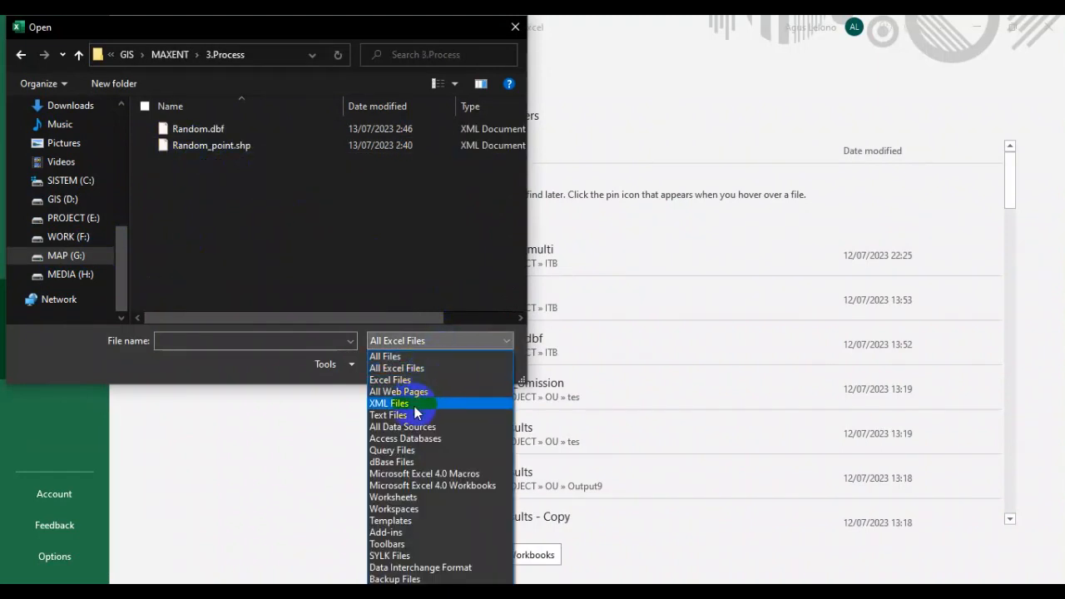
left_click(408, 461)
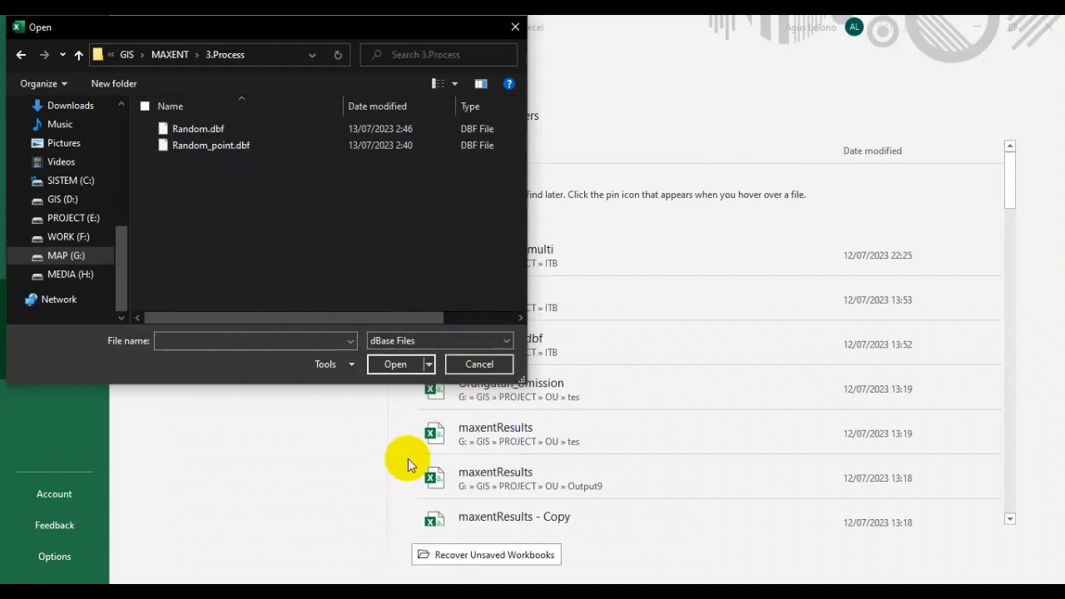
left_click(200, 128)
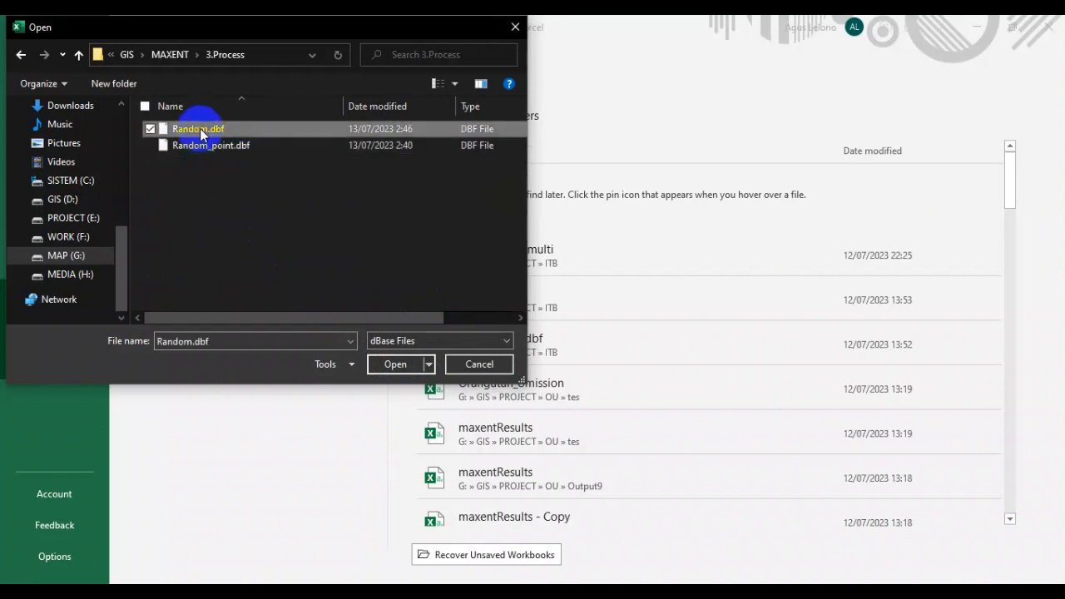
left_click(394, 364)
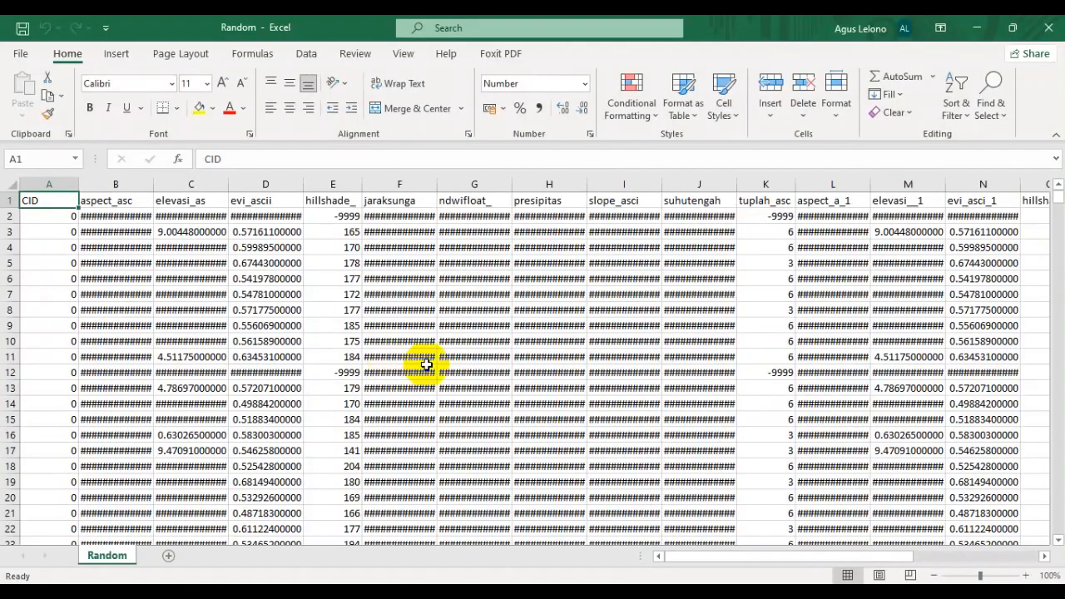
- Delete the duplicate raster value columns L to U, from aspect_a_1 through tuplah_a_1
left_click(933, 575)
left_click(933, 575)
left_click(933, 574)
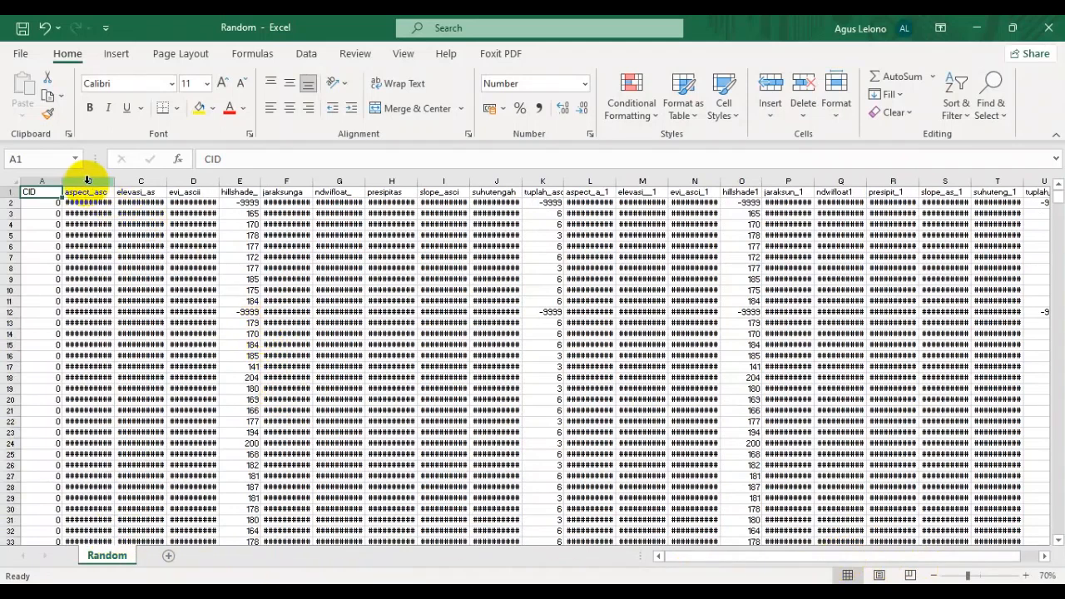
left_click_drag(87, 179, 340, 223)
left_click(503, 237)
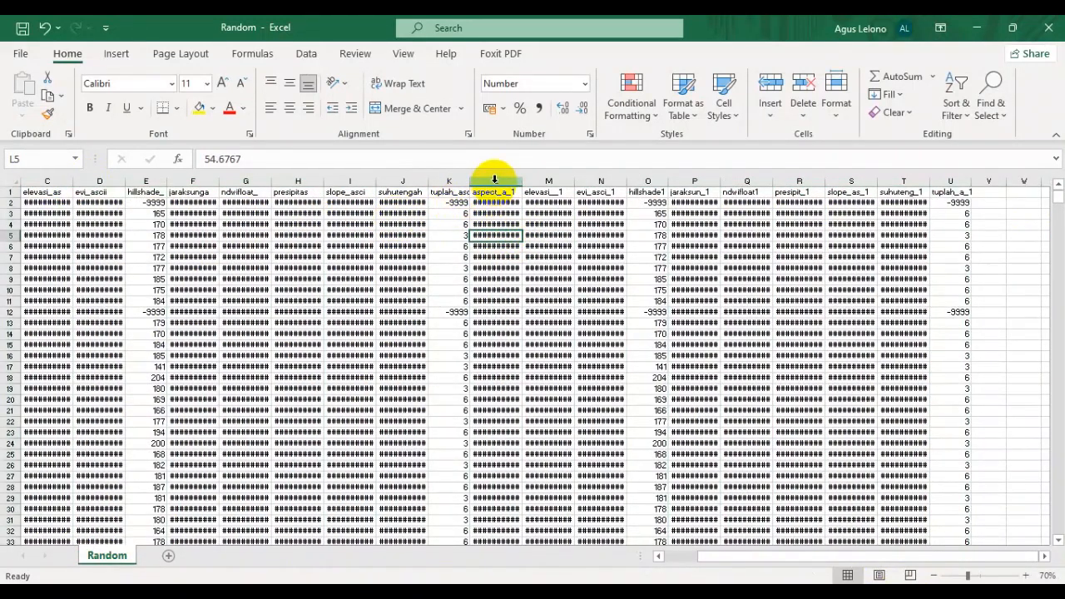
left_click_drag(494, 180, 956, 181)
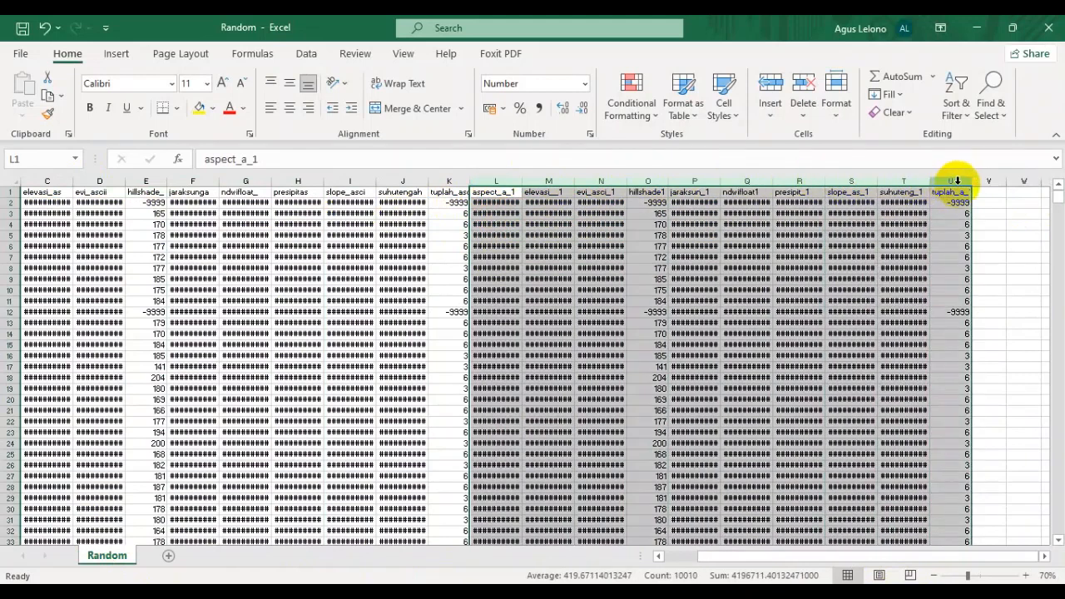
right_click(956, 180)
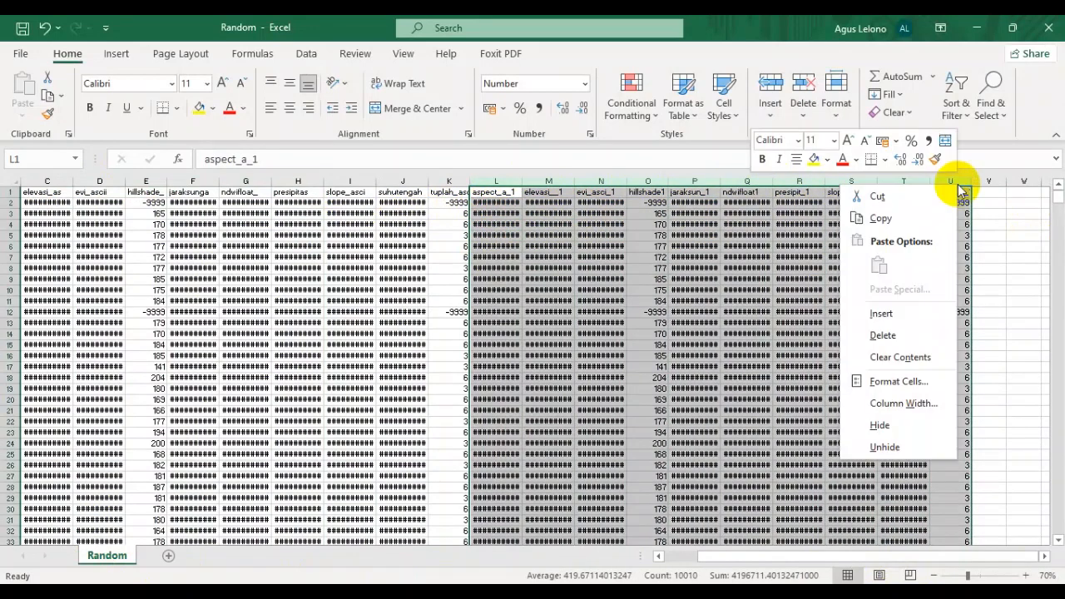
left_click(894, 336)
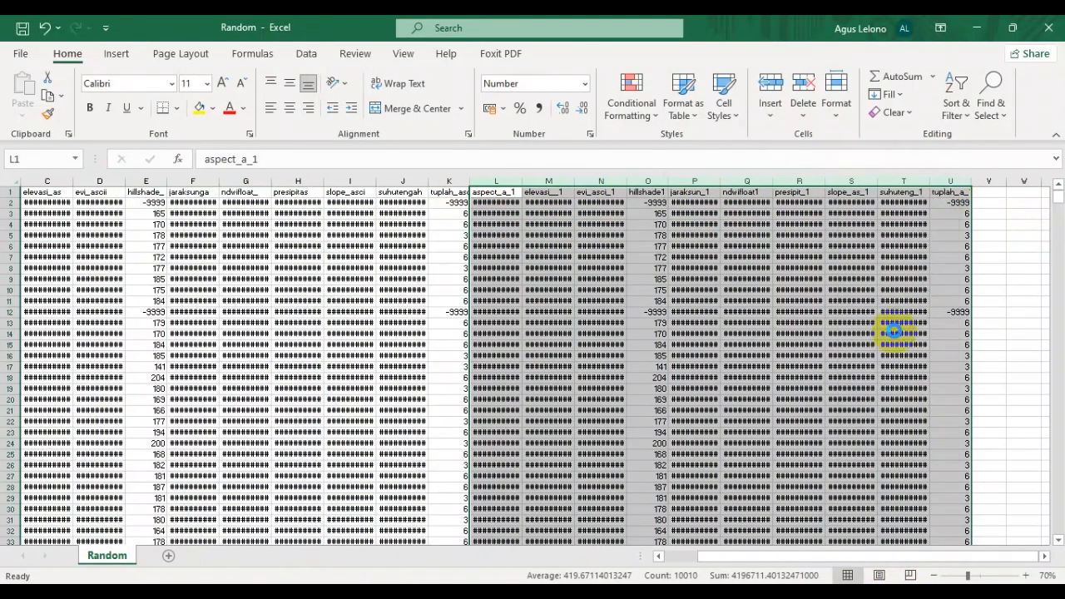
left_click_drag(776, 562, 685, 563)
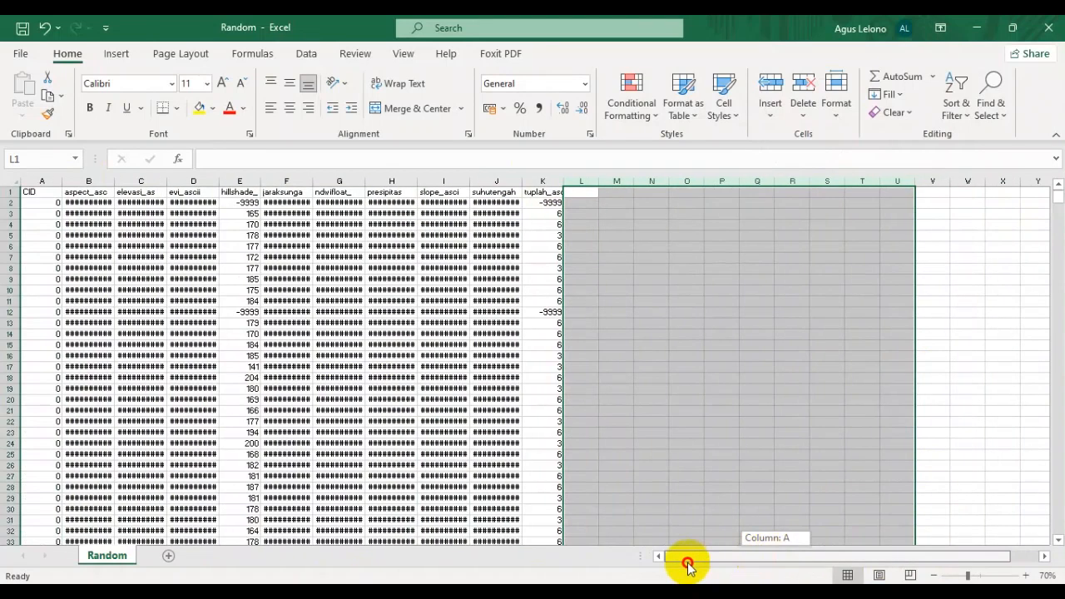
left_click(553, 379)
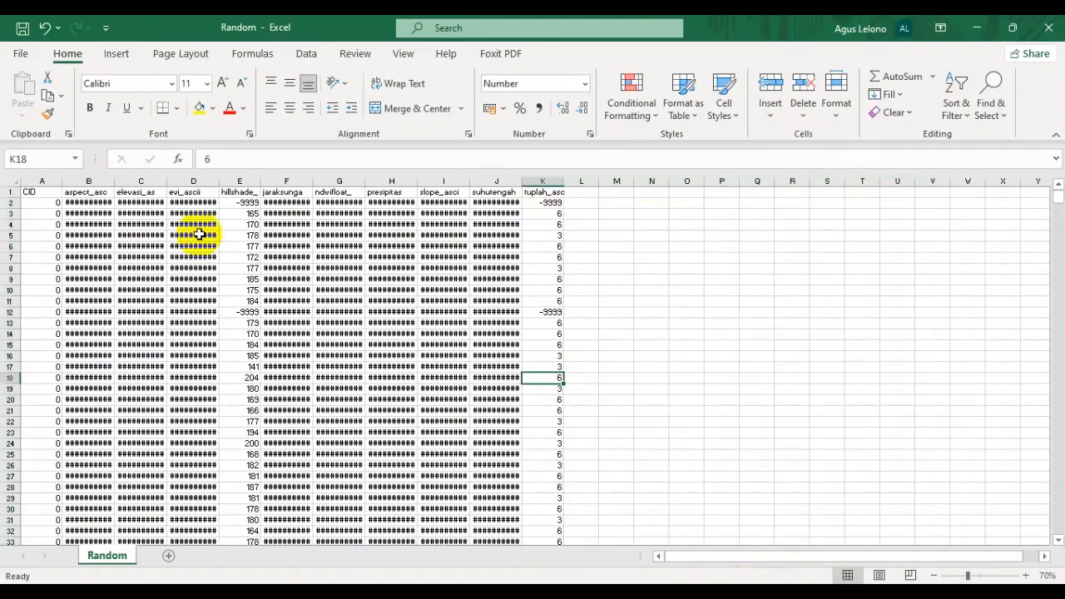
- Widen columns B to K, aspect_asc through tuplah_asc, together so their full numbers are readable
left_click(87, 192)
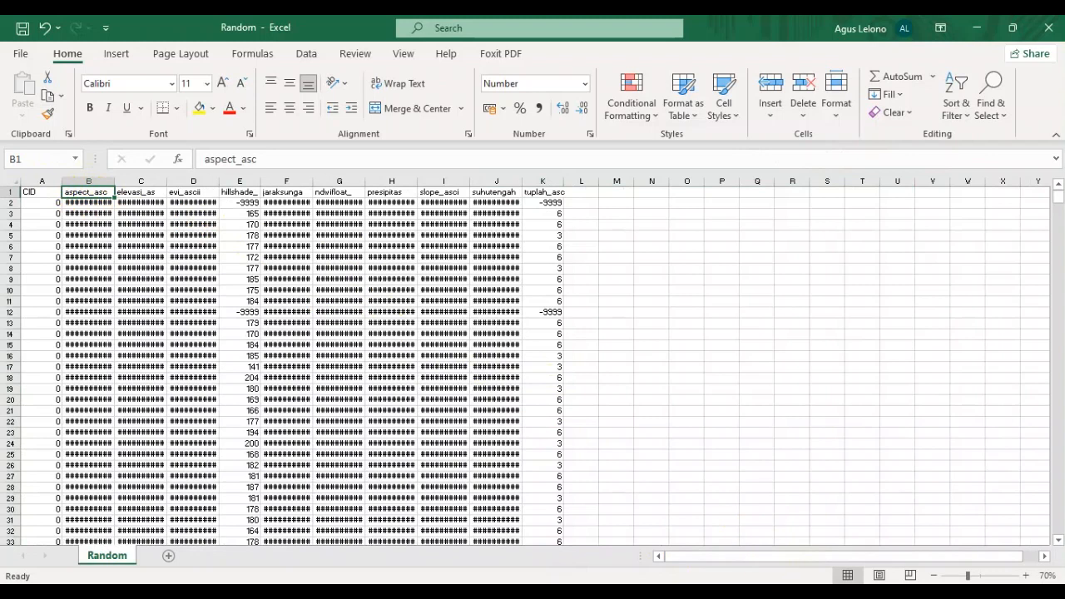
mouse_move(93, 180)
left_mouse_down()
mouse_move(352, 204)
mouse_move(556, 205)
left_mouse_up()
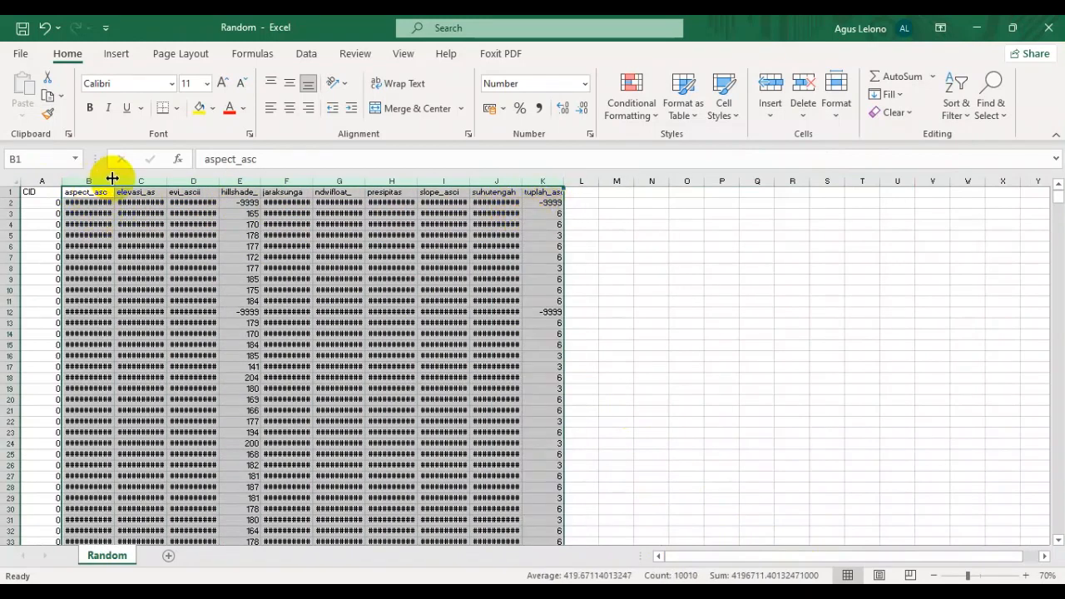
left_click_drag(112, 178, 158, 180)
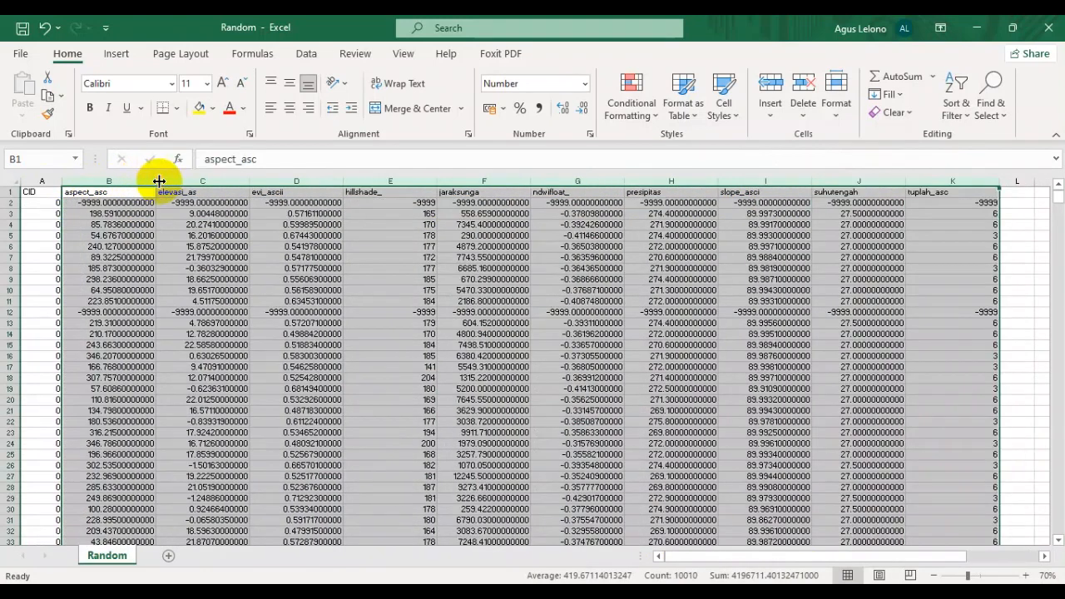
left_click(923, 345)
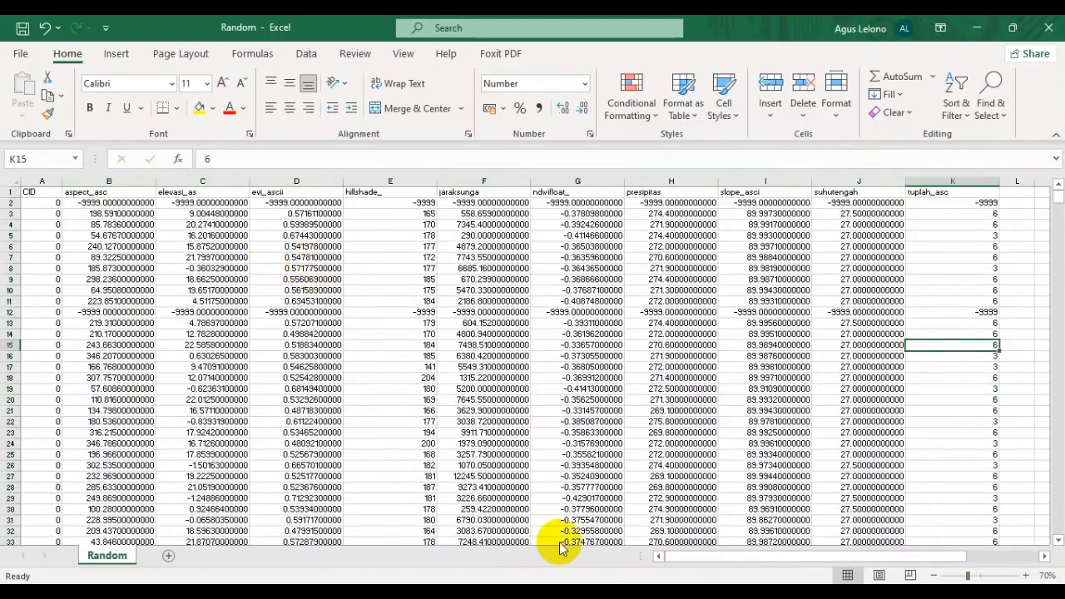
left_click(1026, 575)
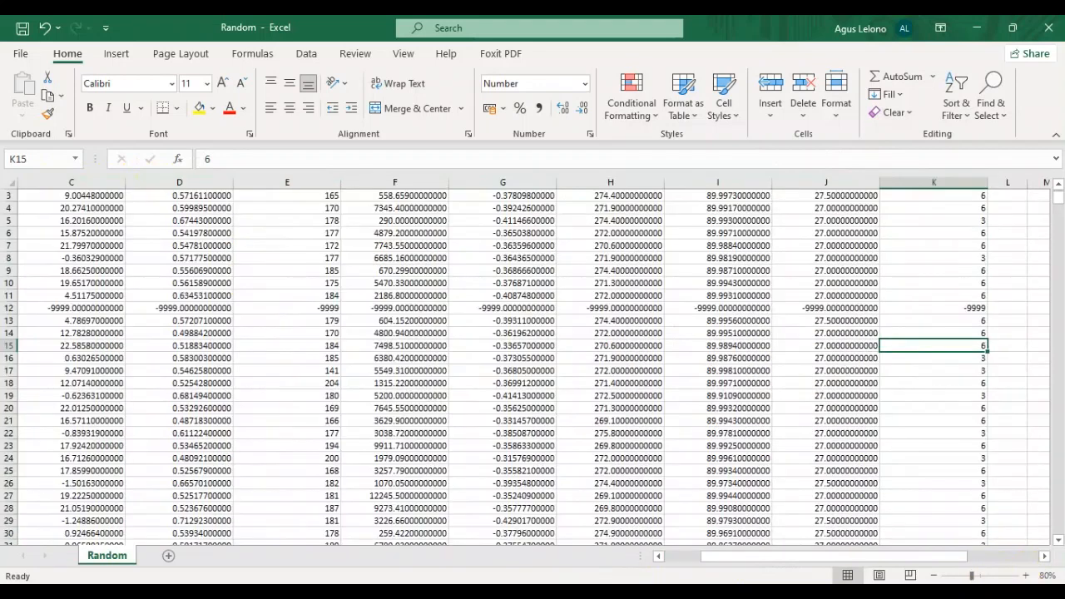
left_click_drag(846, 558, 805, 555)
scroll(321, 391, "up", 1)
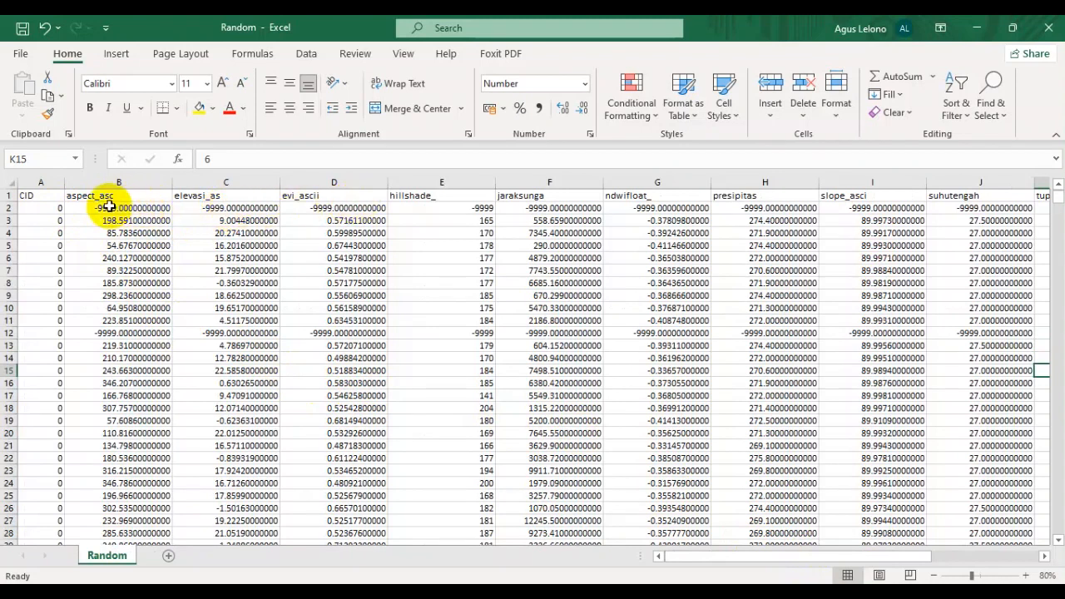
left_click(8, 208)
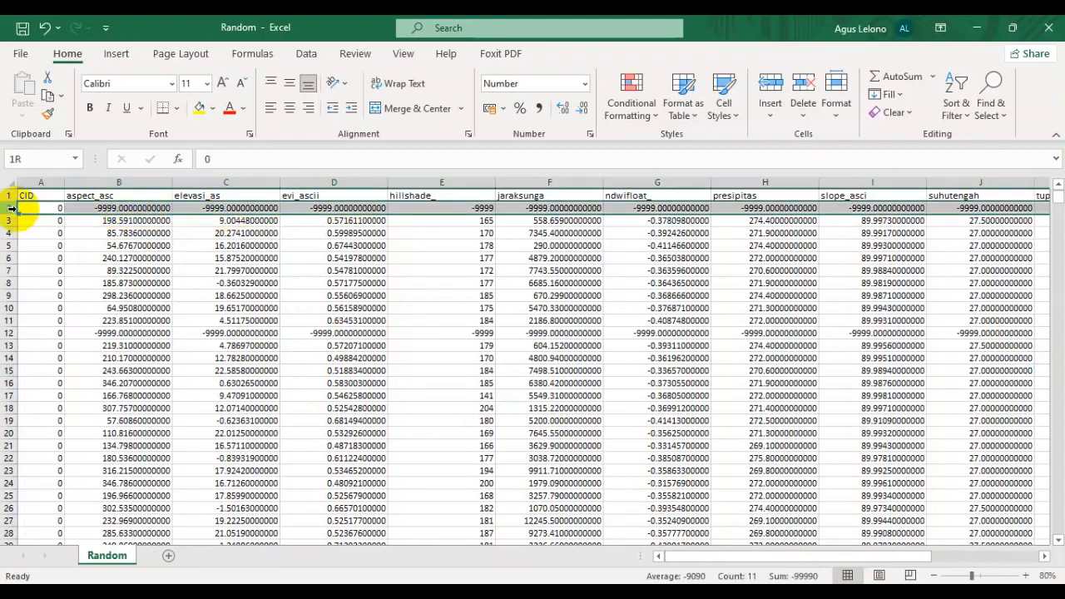
left_click(9, 333, "ctrl")
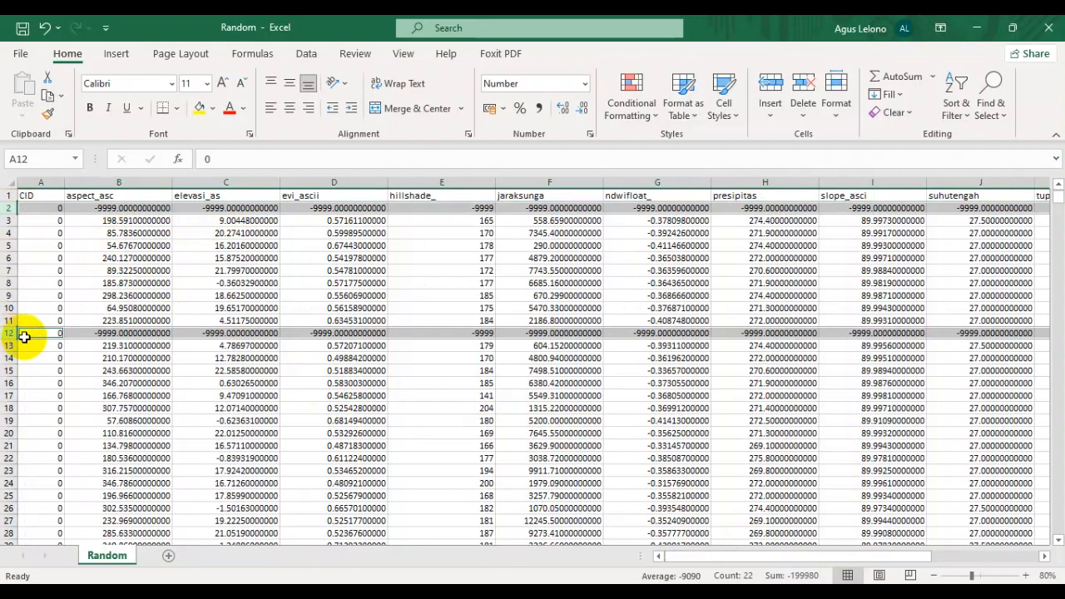
scroll(140, 348, "down", 8)
scroll(140, 348, "down", 5)
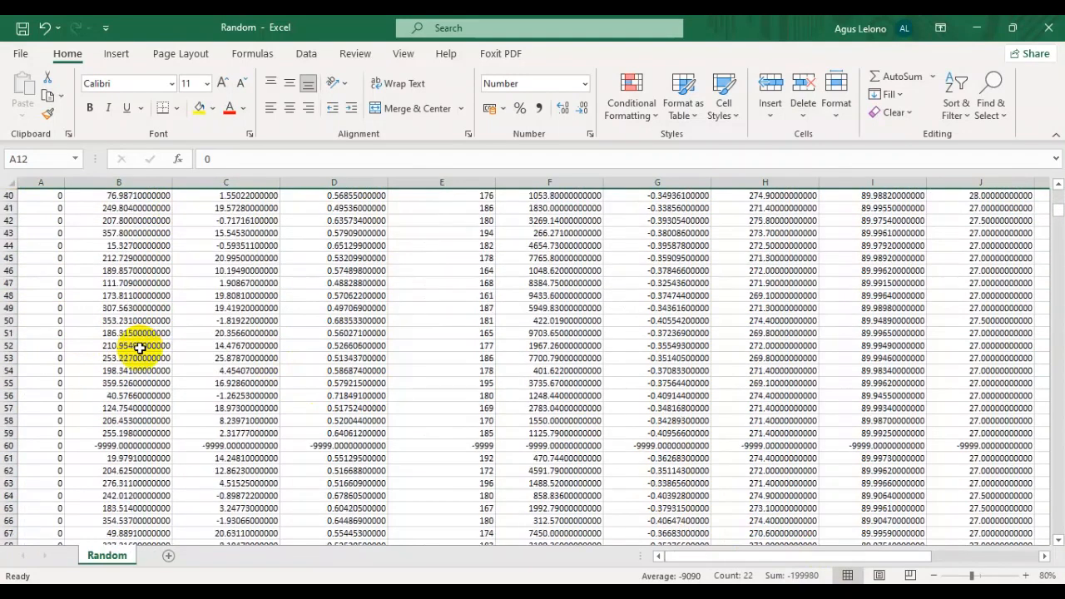
left_click(8, 445, "ctrl")
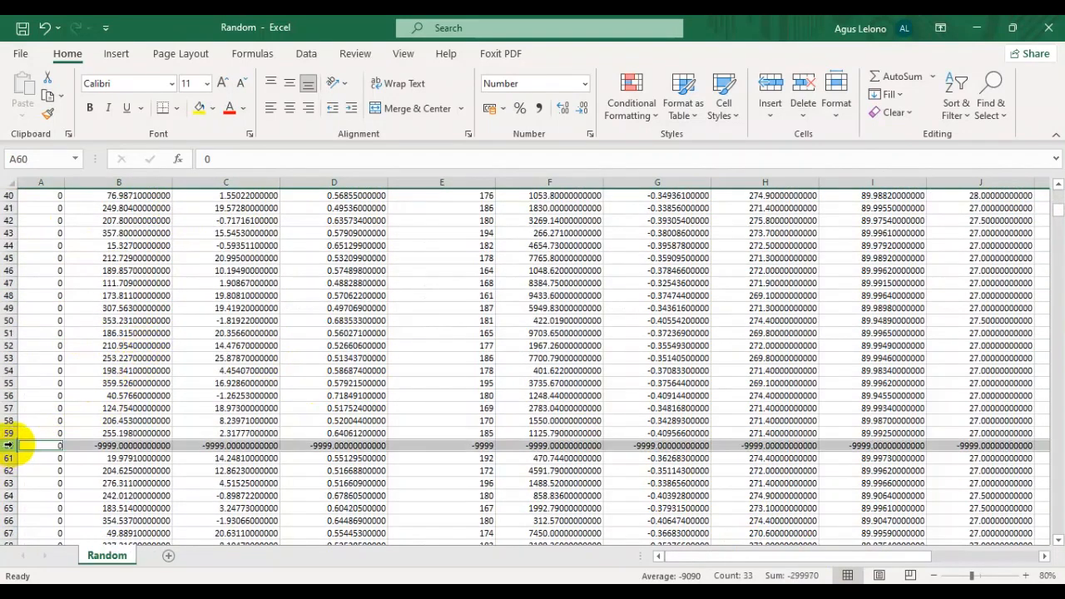
scroll(250, 410, "down", 14)
scroll(250, 411, "down", 20)
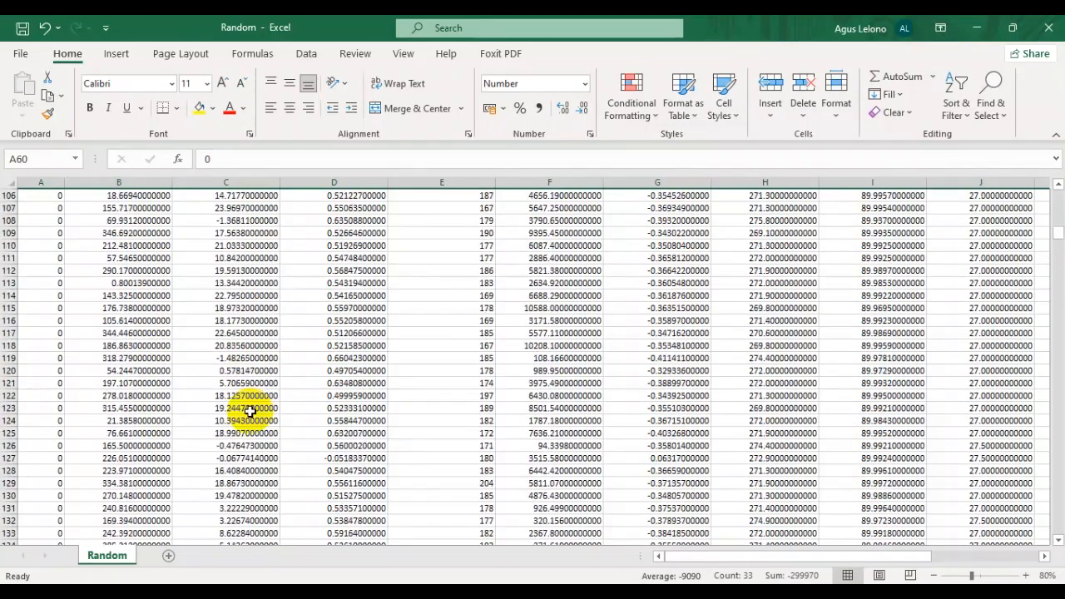
scroll(279, 424, "down", 11)
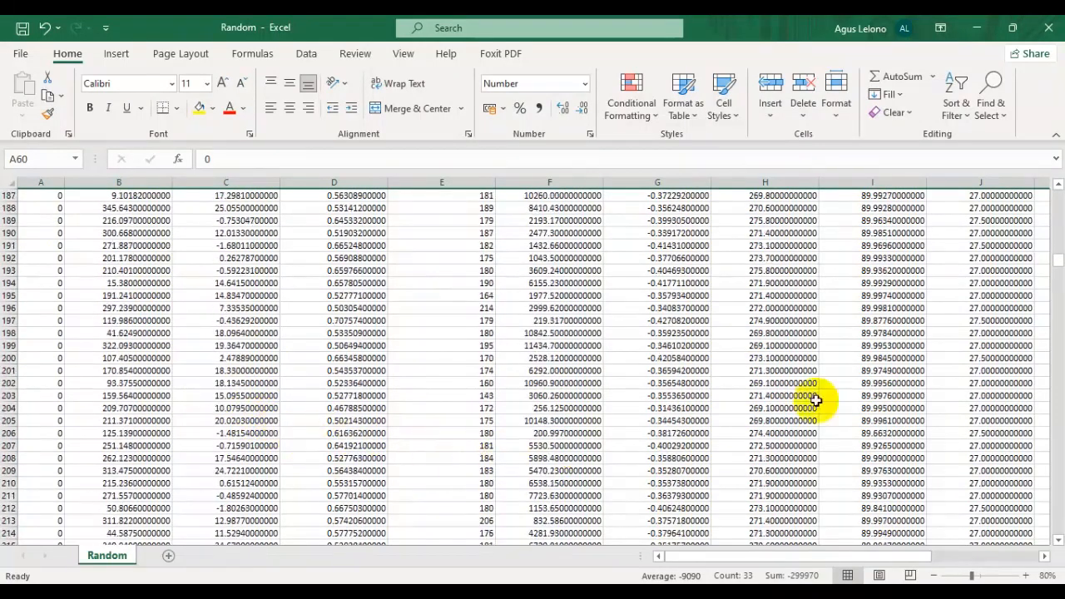
left_click_drag(1057, 257, 1053, 278)
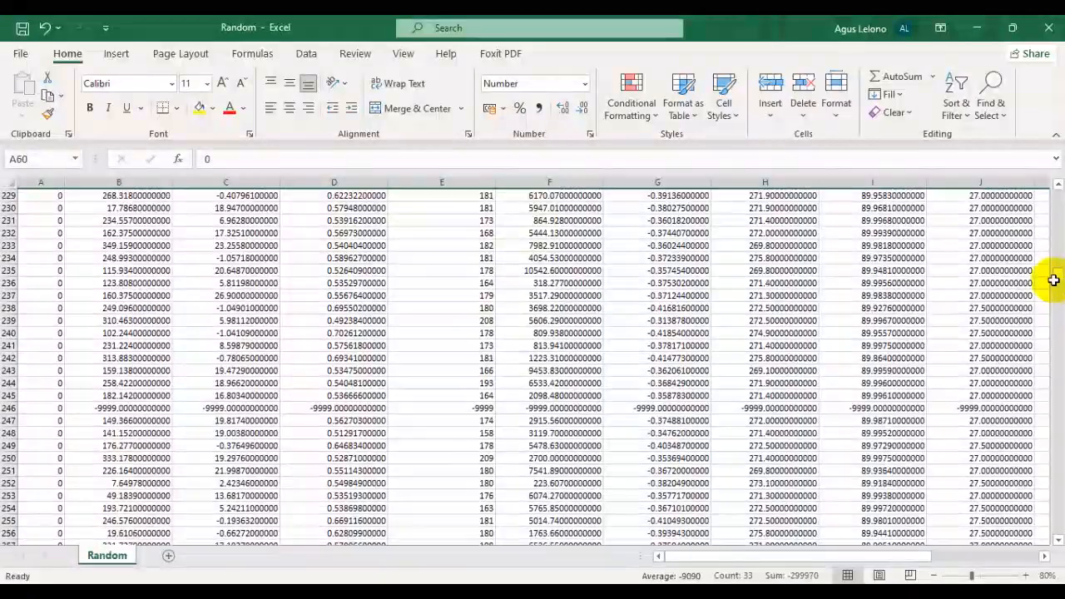
left_click(6, 407)
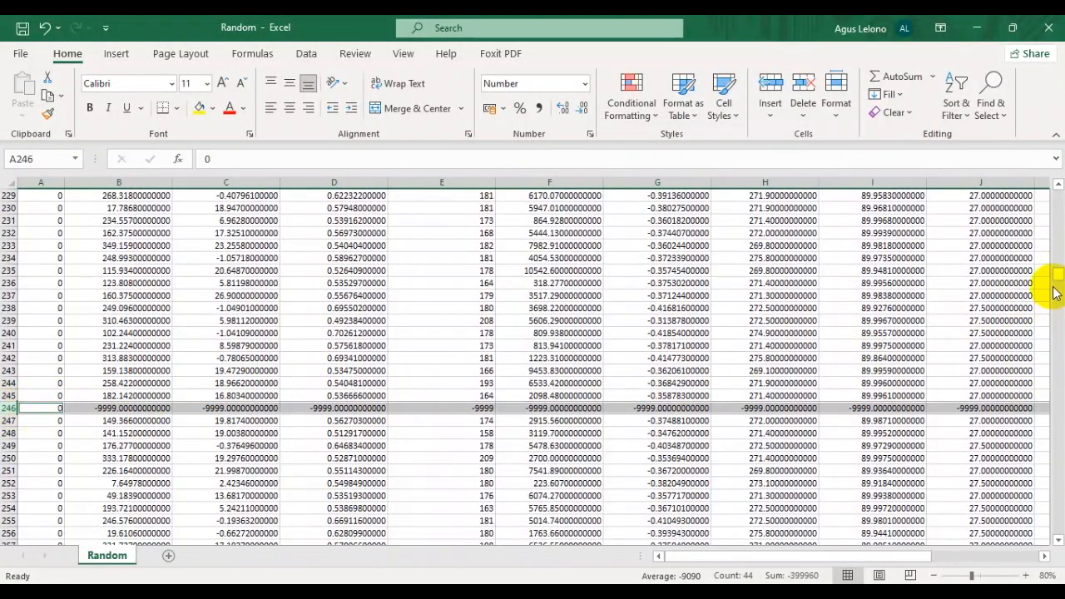
left_click_drag(1055, 274, 1048, 192)
left_click(786, 270)
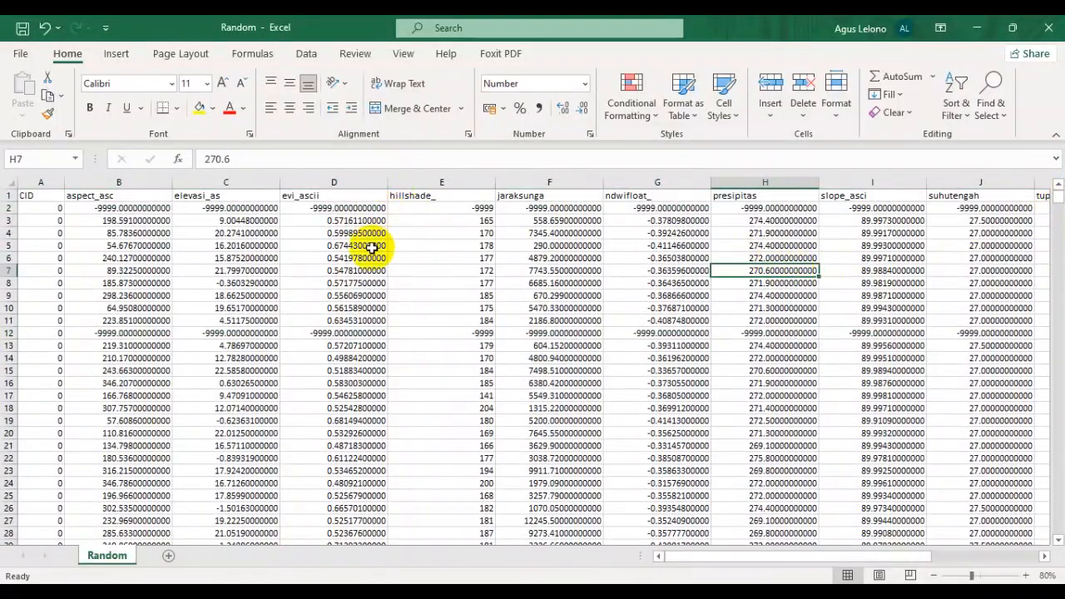
- Turn on filtering for the header row and filter the hillshade_ column to show only -9999
left_click(420, 195)
left_click(306, 53)
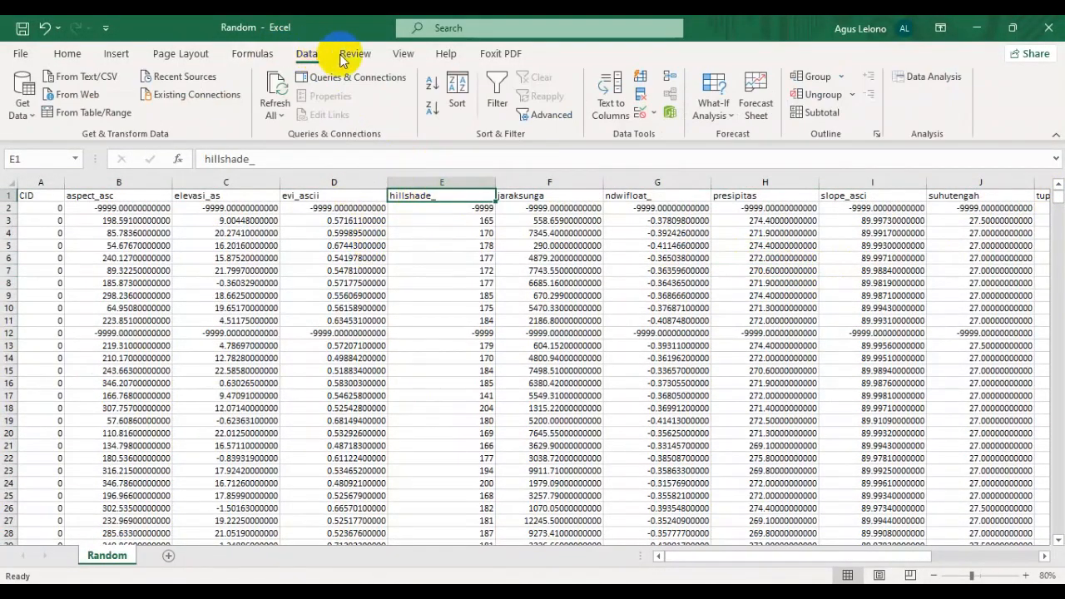
left_click(496, 96)
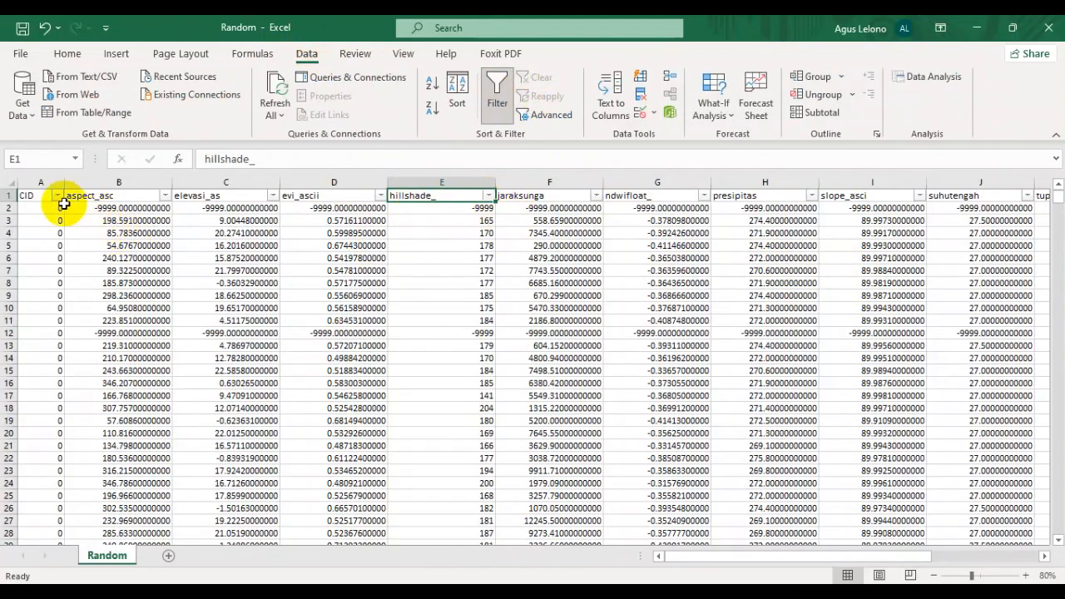
left_click(489, 196)
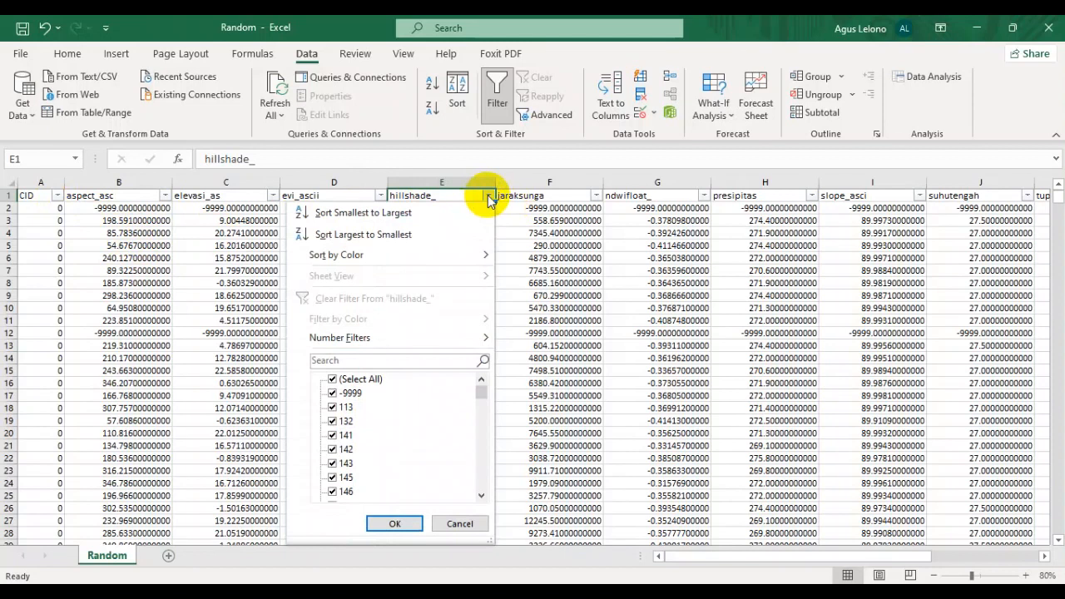
left_click(356, 379)
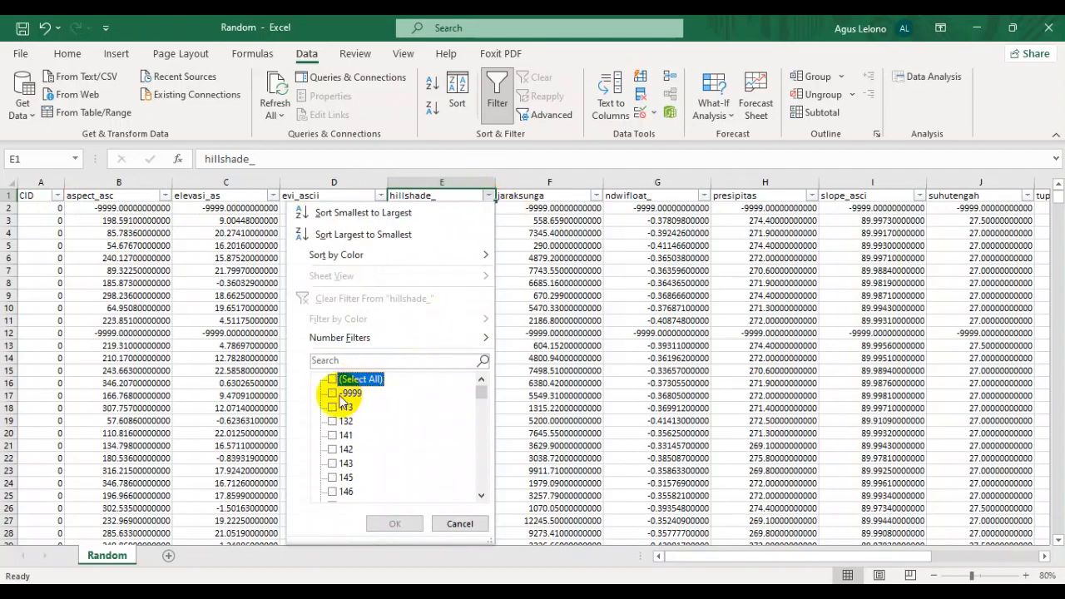
left_click(335, 395)
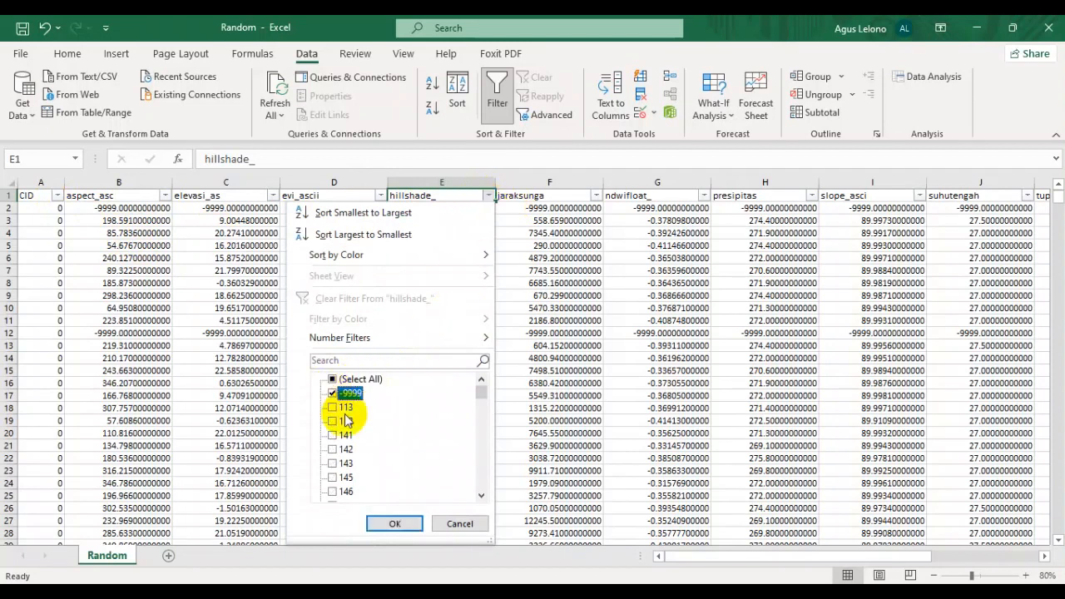
left_click(404, 523)
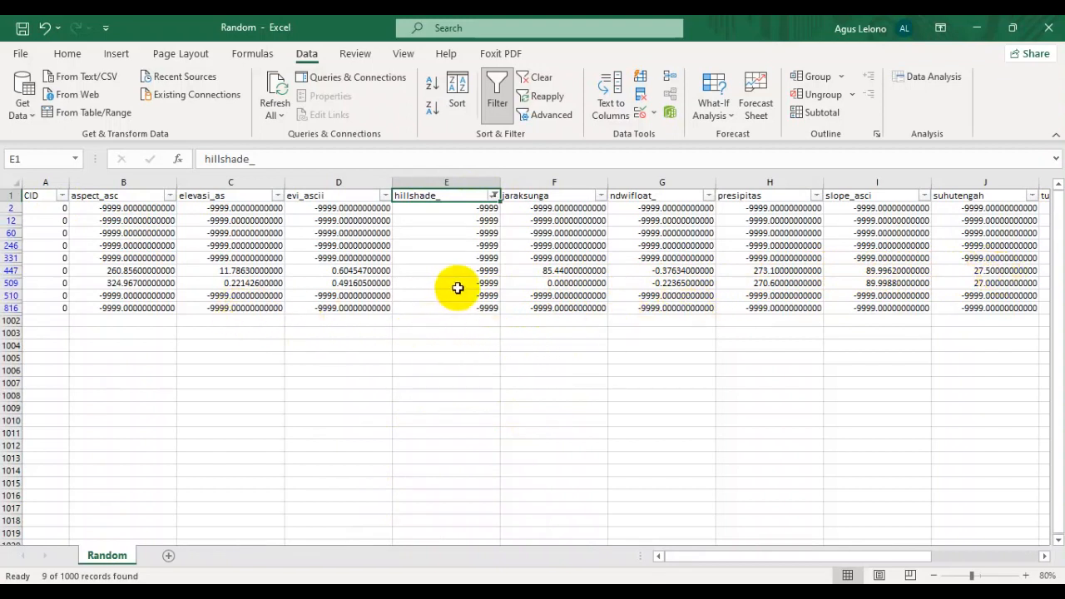
- Delete all the filtered -9999 rows: 2, 12, 60, 246, 331, 447, 509, 510 and 816
left_click(12, 208)
left_click(10, 219, "ctrl")
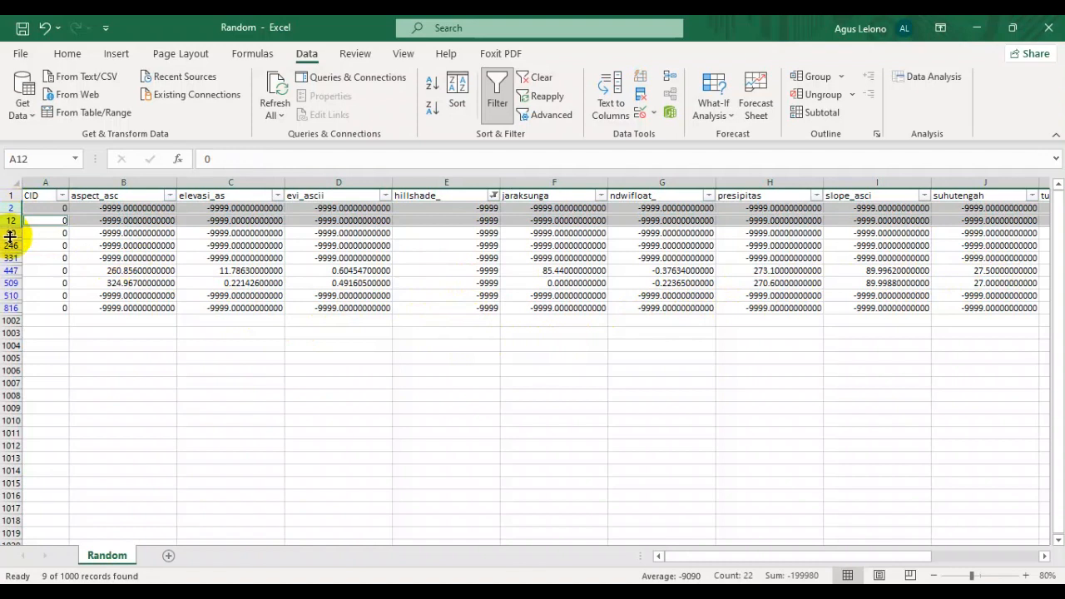
left_click(8, 233, "ctrl")
left_click(10, 246, "ctrl")
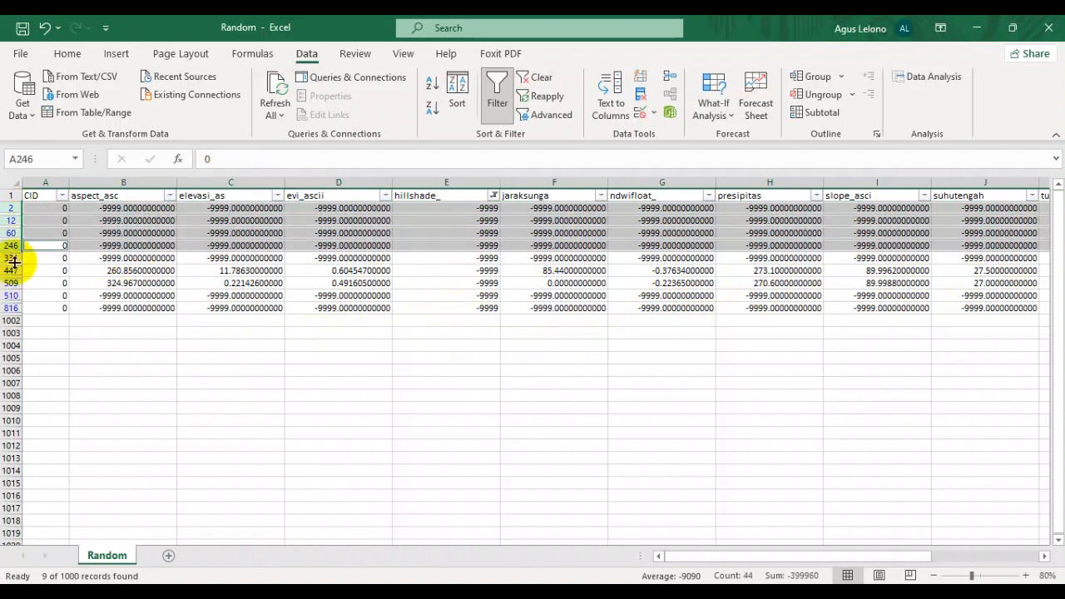
left_click(10, 258, "ctrl")
left_click(10, 270, "ctrl")
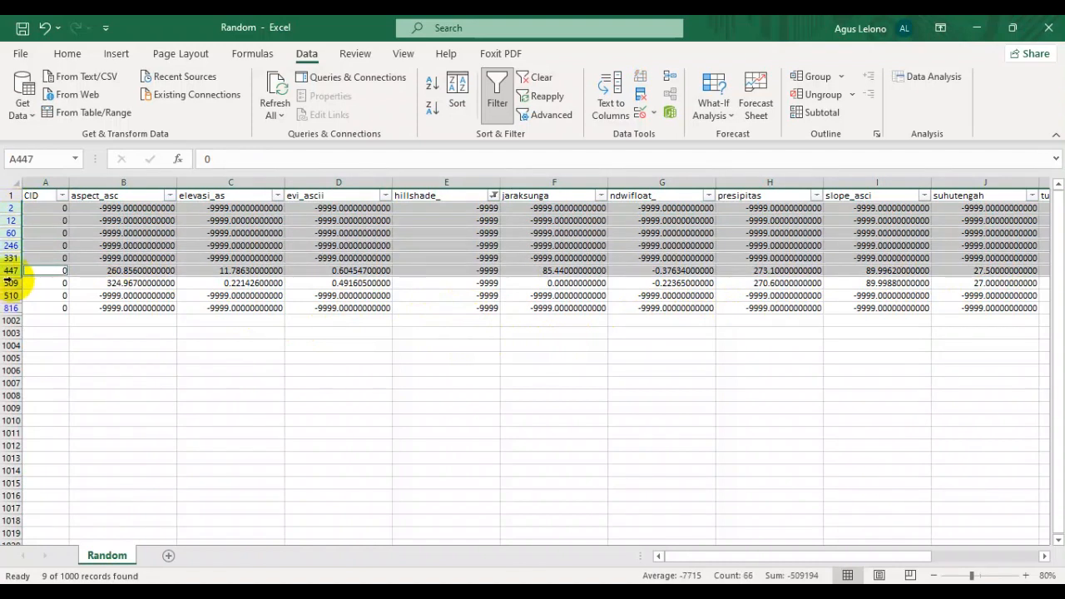
left_click(10, 283, "ctrl")
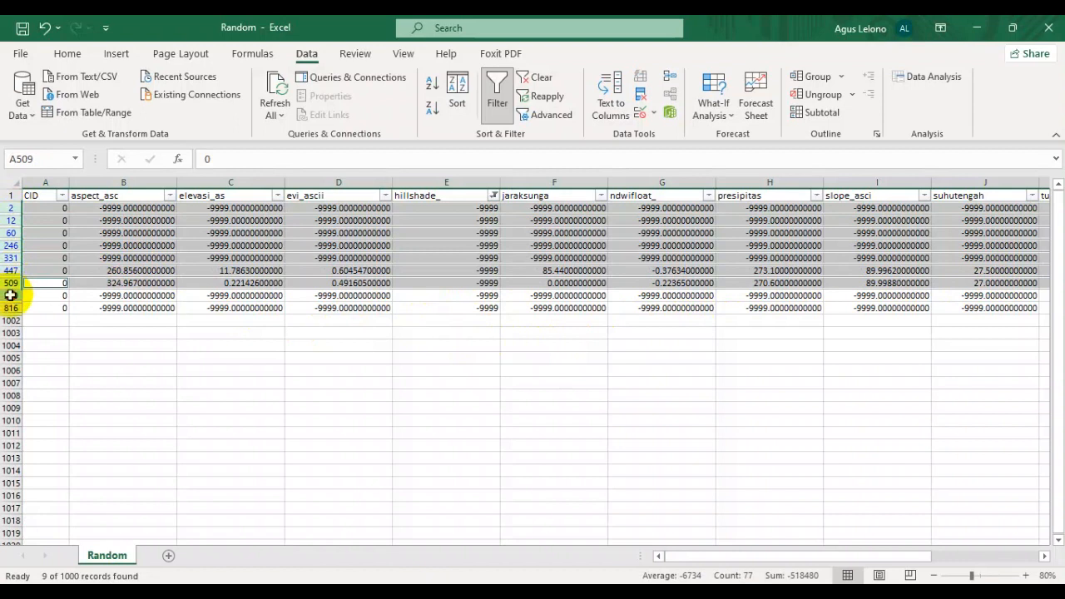
left_click(10, 295, "ctrl")
left_click(10, 308, "ctrl")
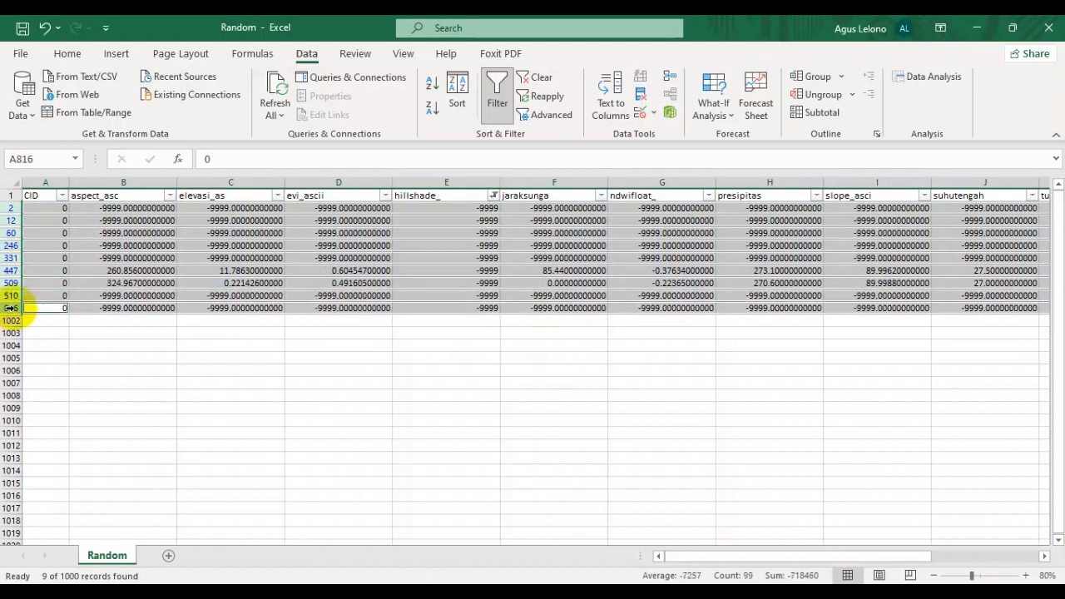
right_click(10, 308)
left_click(62, 181)
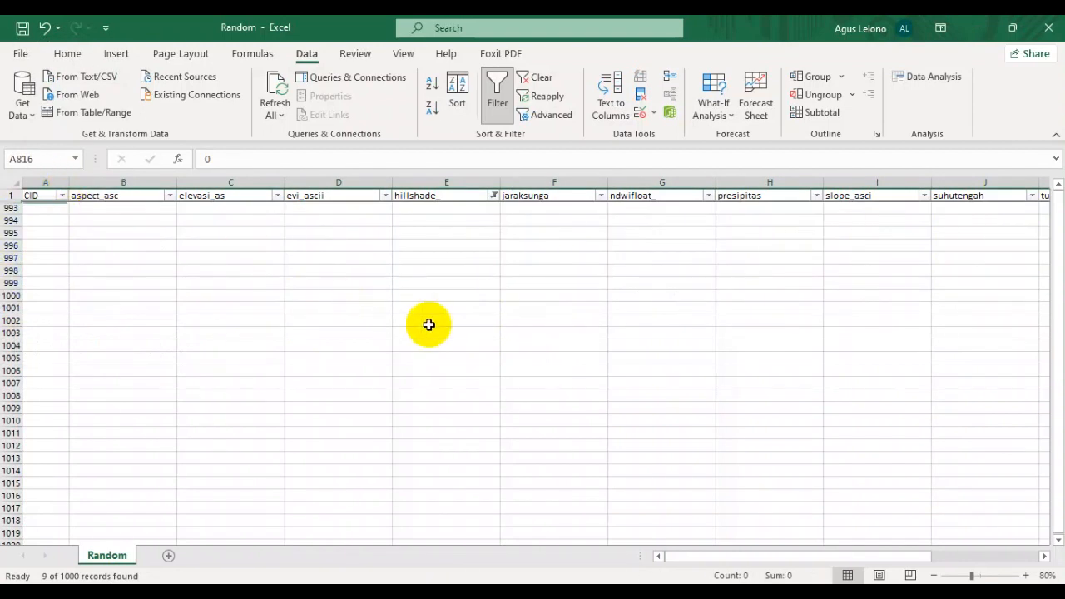
- Reselect all values in the hillshade_ filter and look through the table for any leftover -9999 rows
left_click(493, 195)
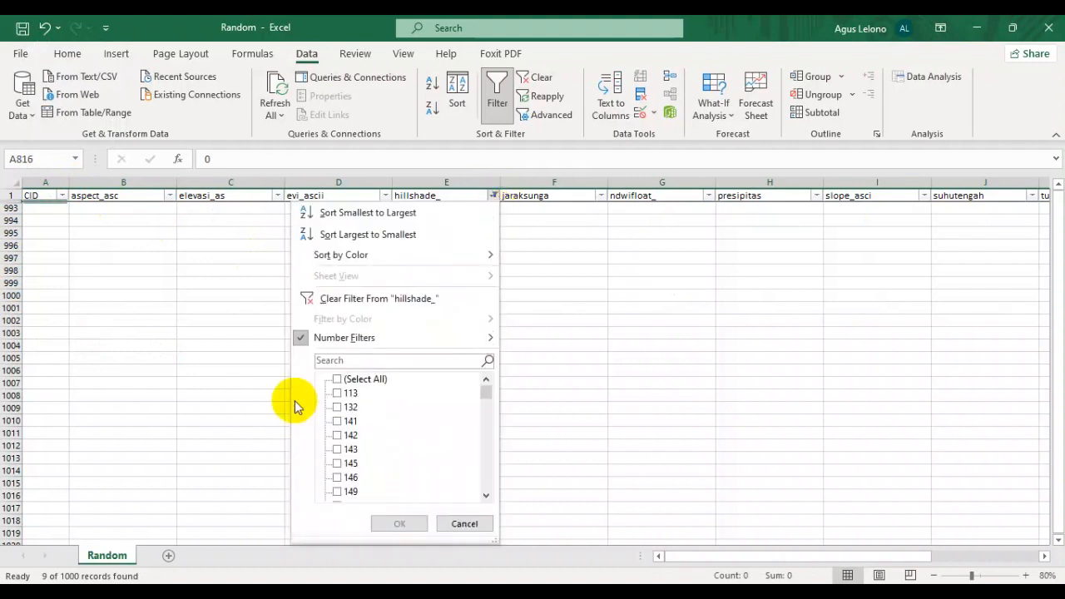
left_click(338, 378)
left_click(399, 523)
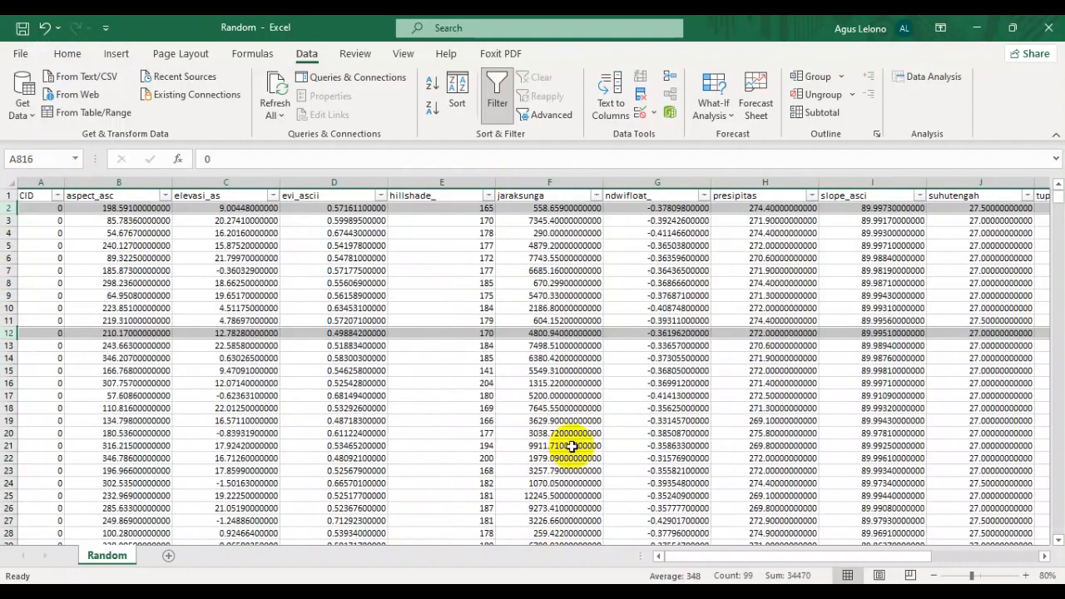
left_click(615, 422)
scroll(588, 358, "down", 5)
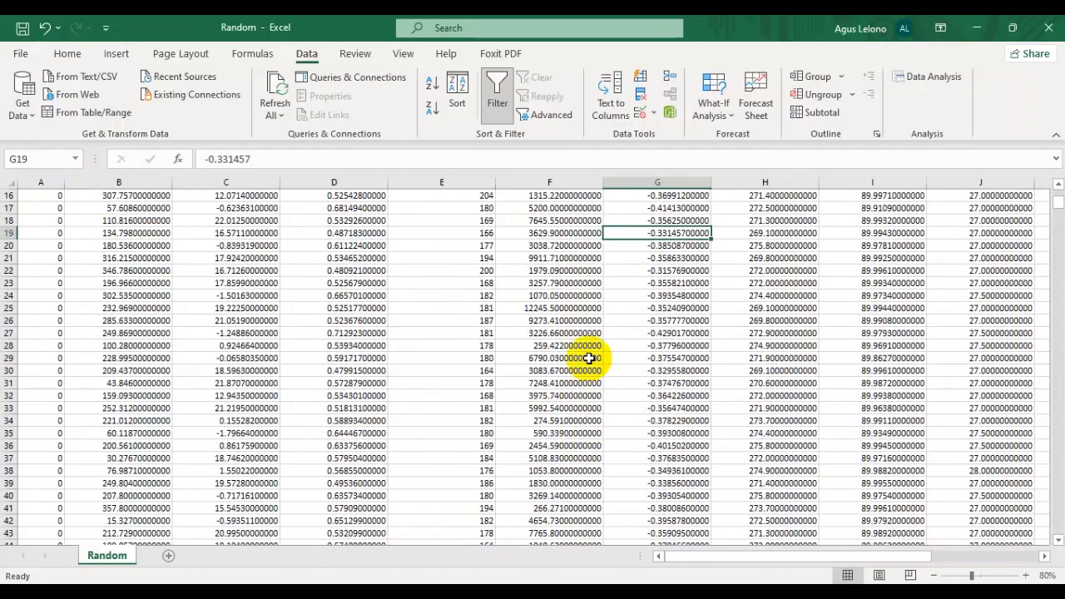
scroll(588, 357, "down", 20)
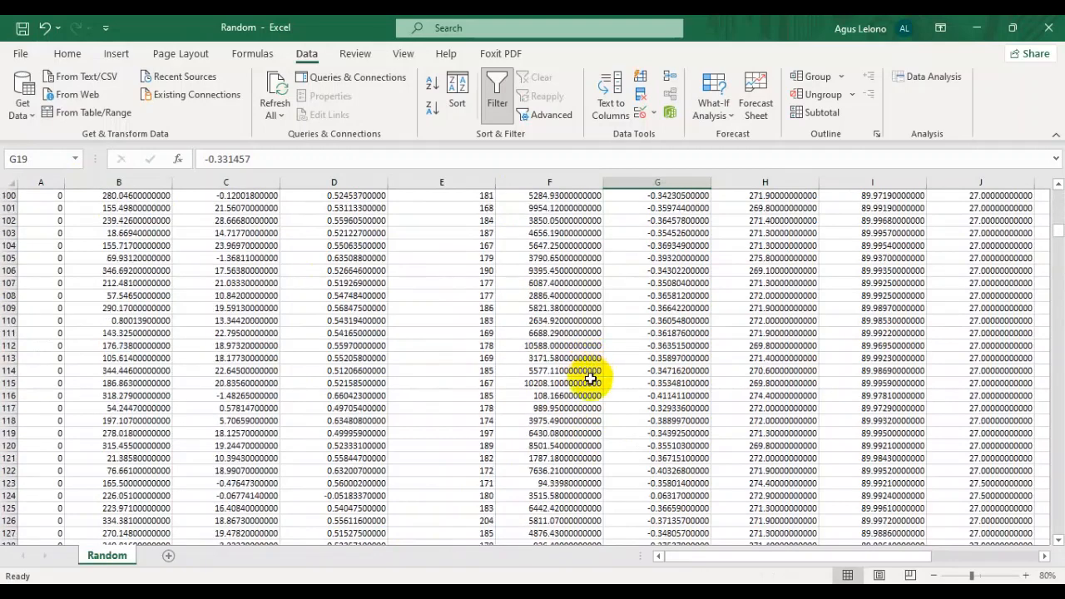
scroll(589, 378, "down", 11)
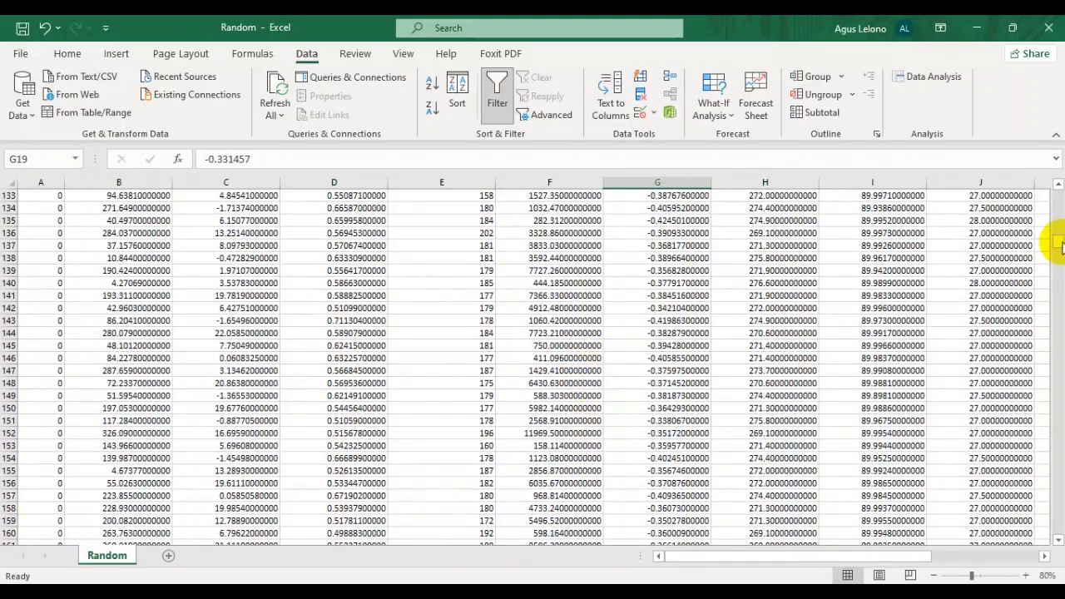
left_click_drag(1055, 243, 1039, 162)
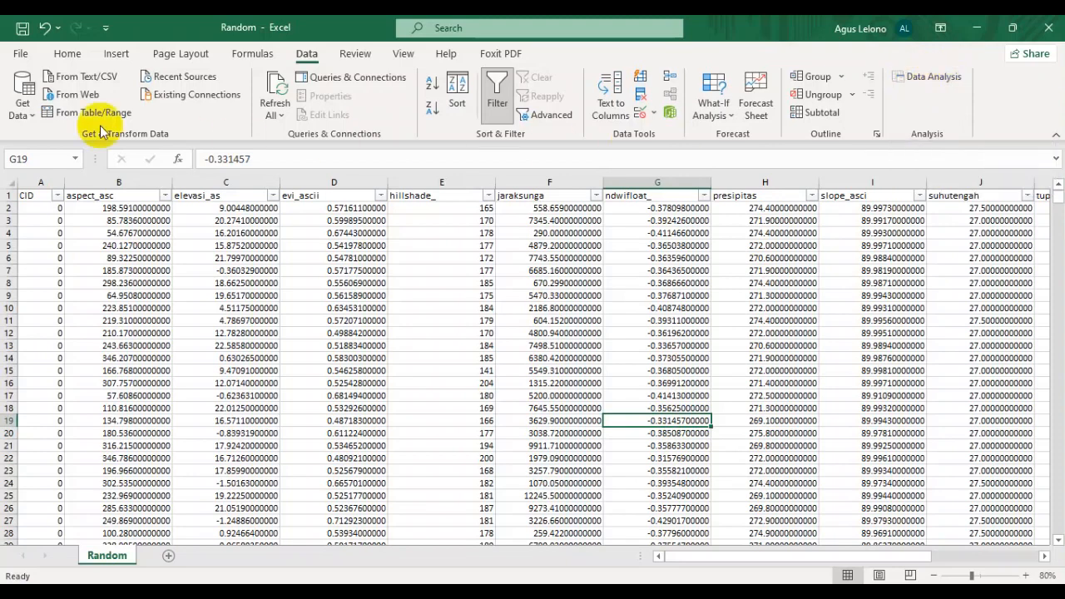
- Check the Analysis ToolPak and Analysis ToolPak - VBA entries among the add-ins in Excel Options, and leave without changes
left_click(21, 55)
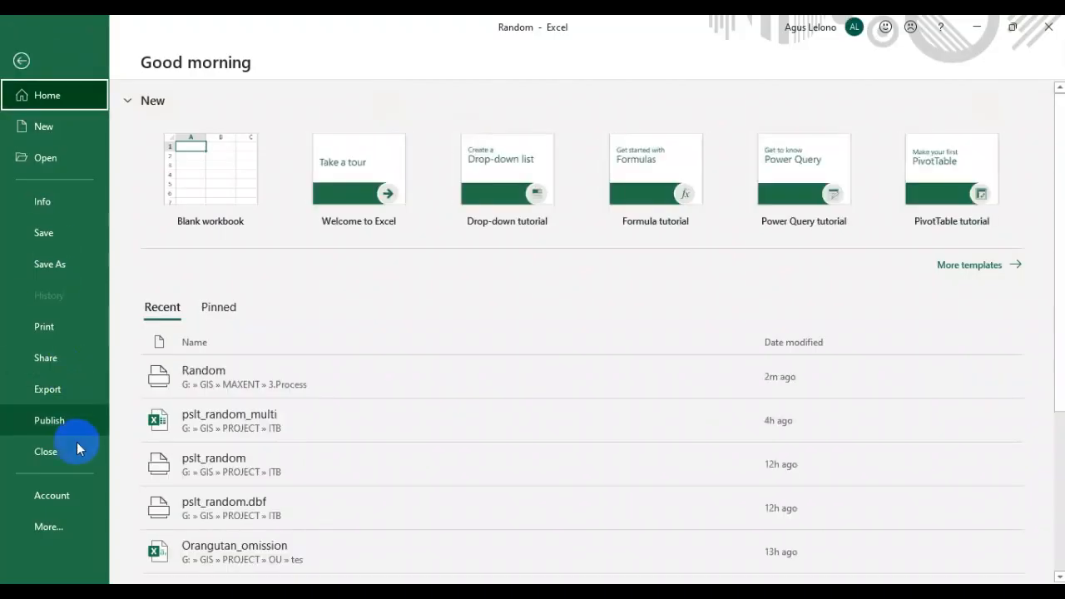
left_click(72, 531)
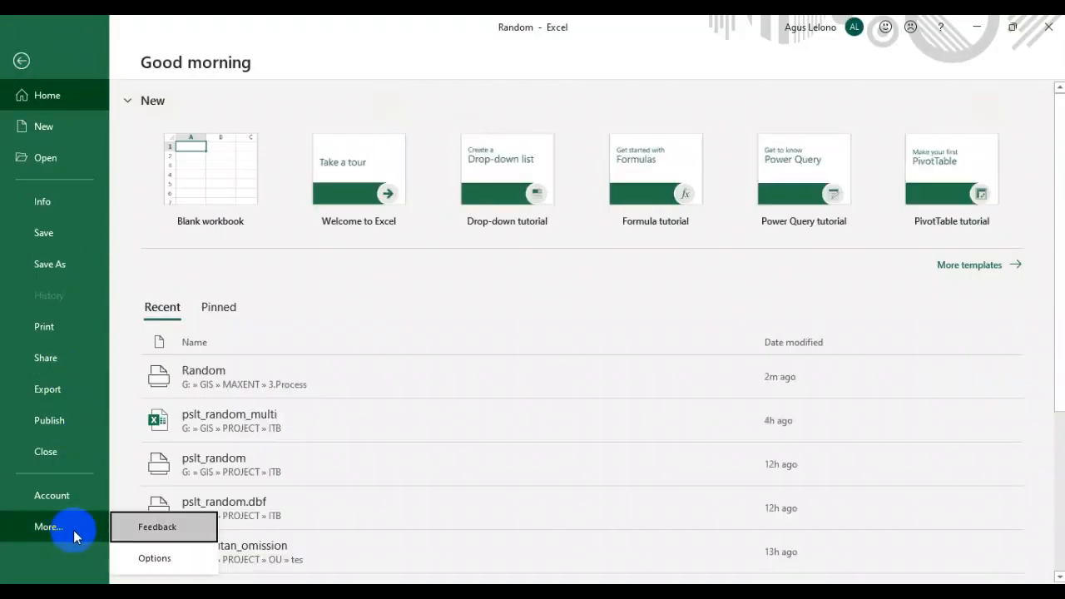
left_click(164, 563)
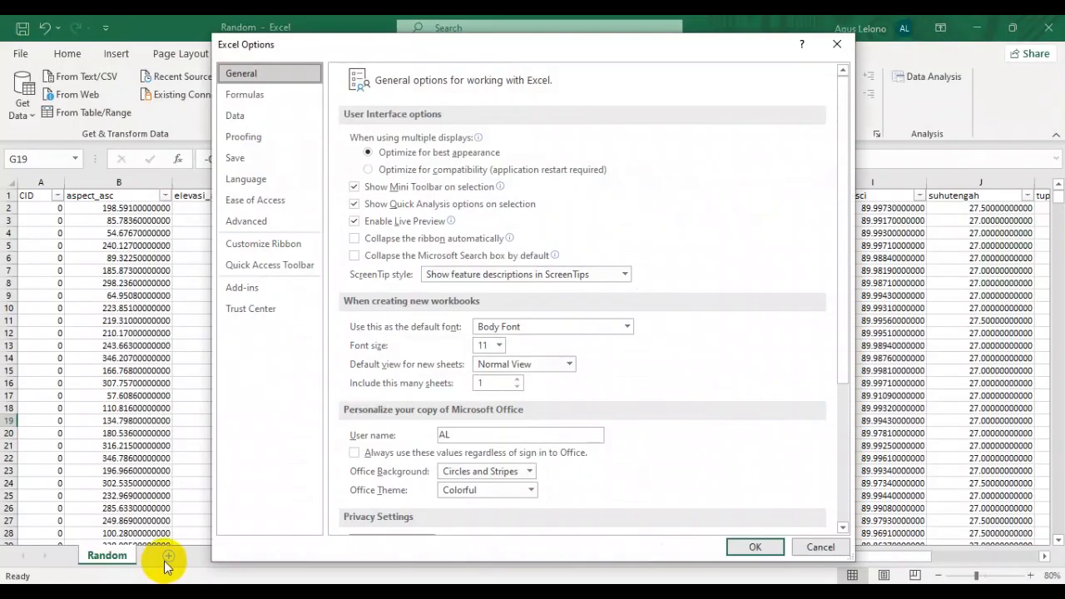
left_click(248, 290)
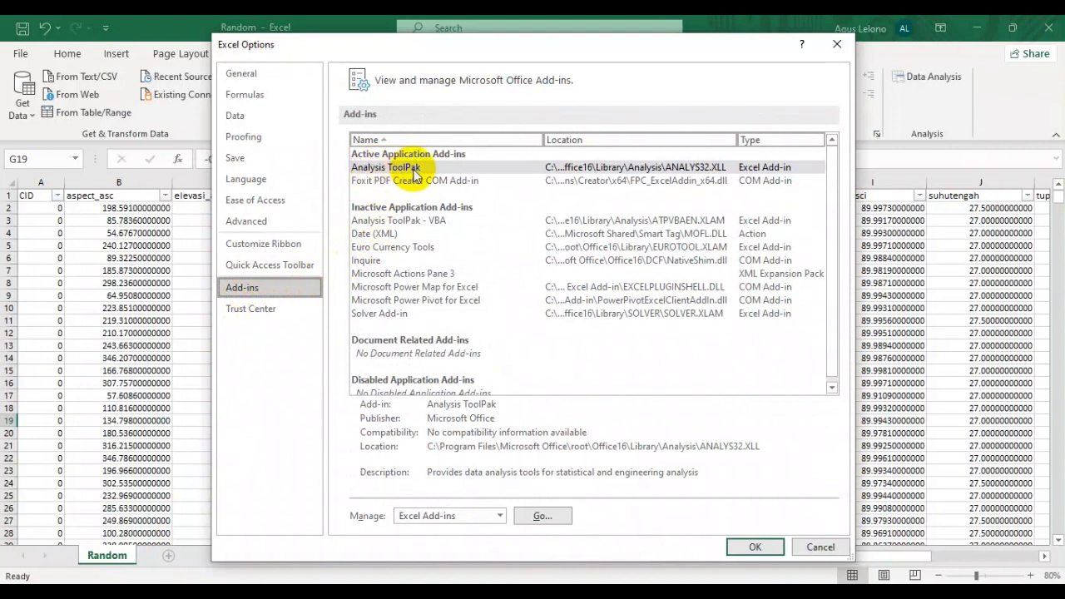
left_click(384, 223)
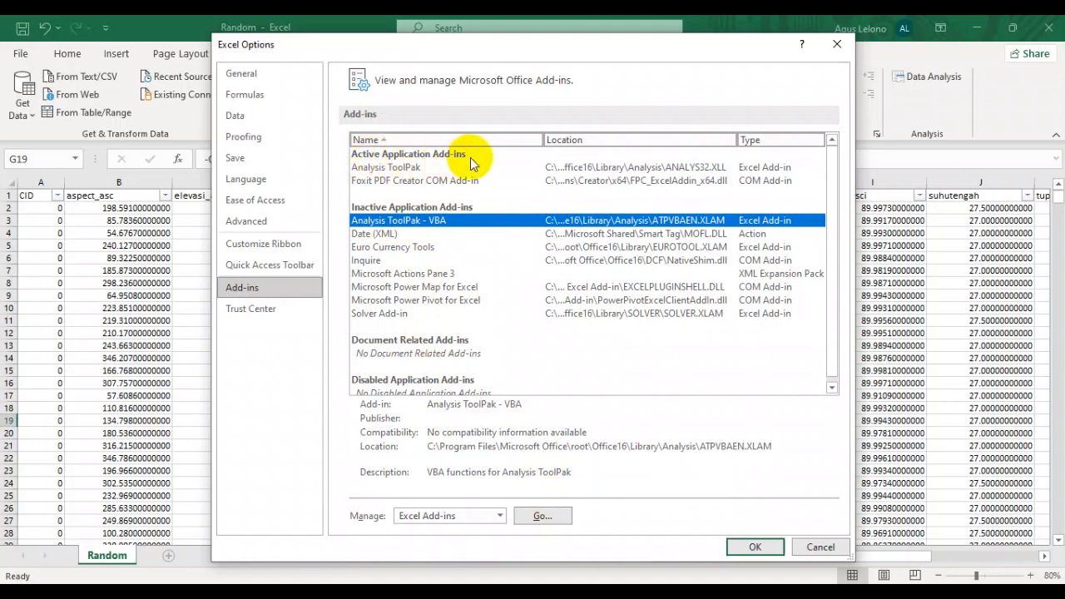
left_click(817, 548)
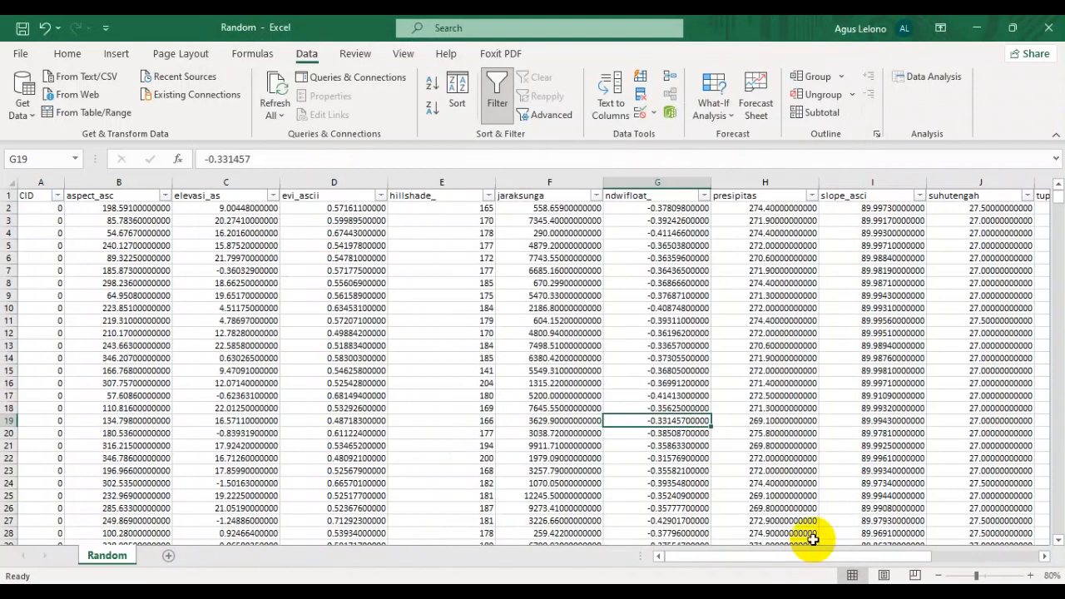
- Run a Correlation analysis on range B1:K992, grouped by columns with labels in the first row, and output it to a new worksheet
left_click(913, 79)
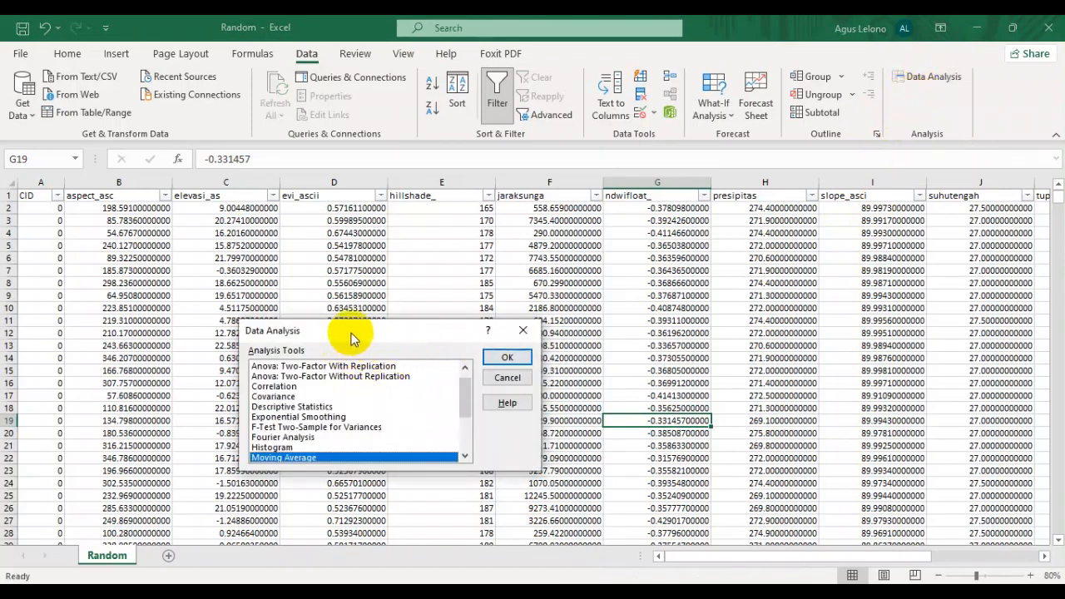
left_click_drag(350, 332, 698, 285)
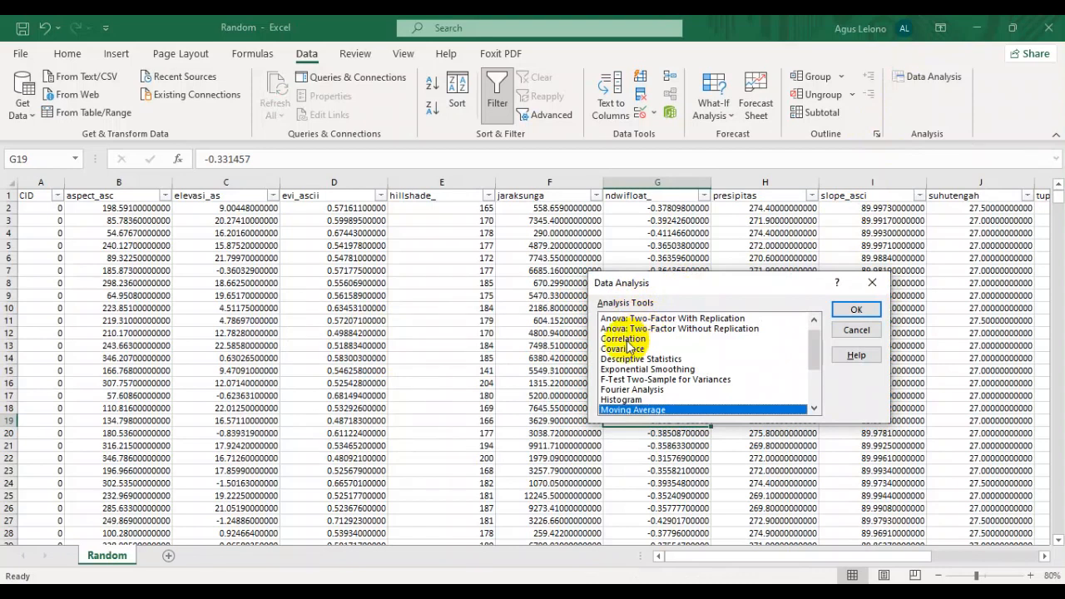
left_click(627, 339)
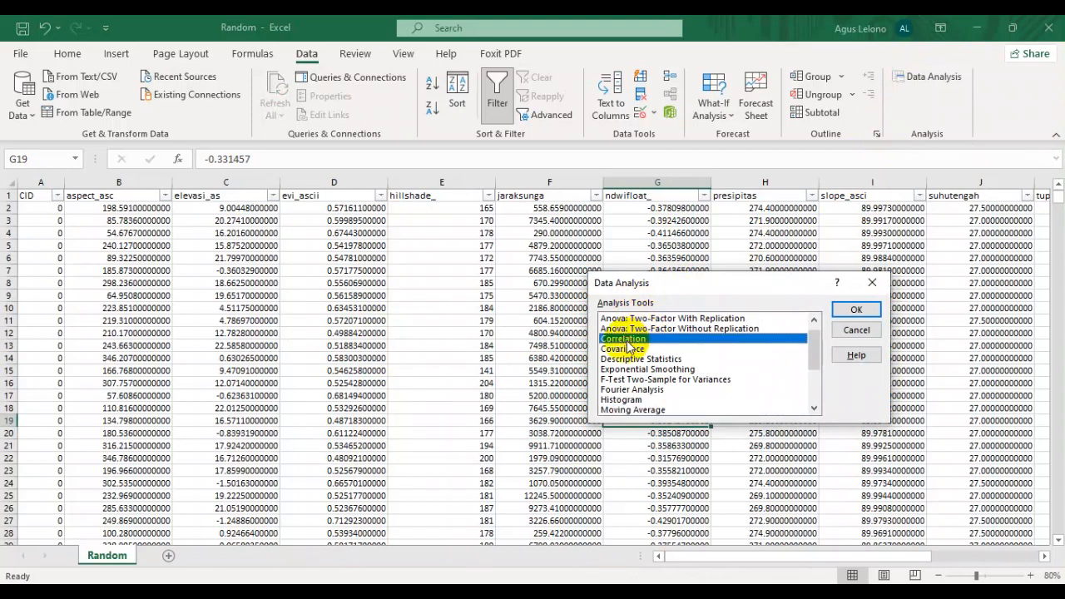
left_click(854, 309)
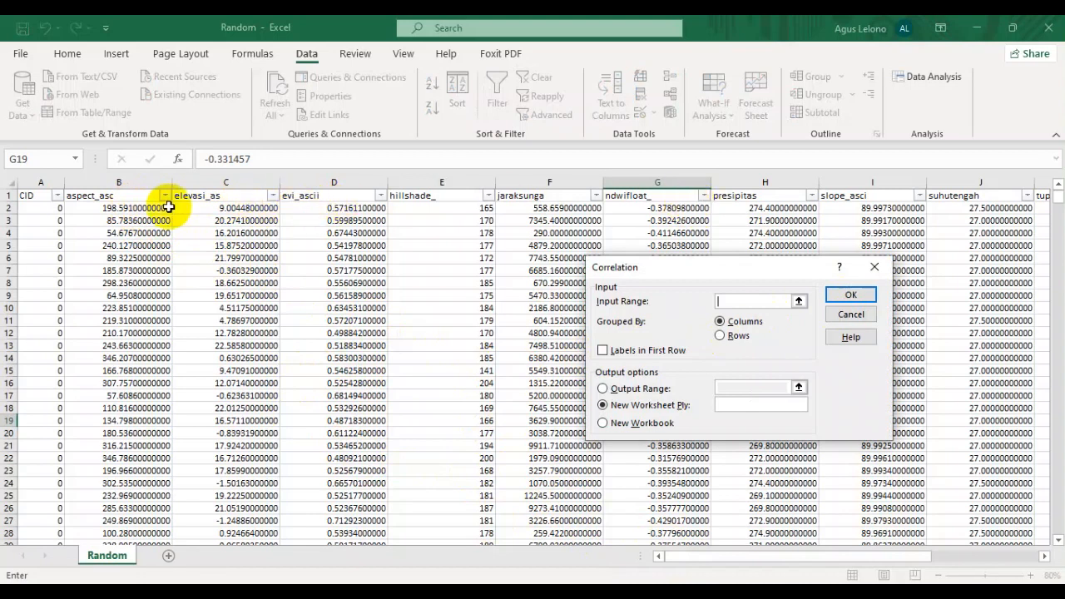
left_click_drag(100, 198, 984, 541)
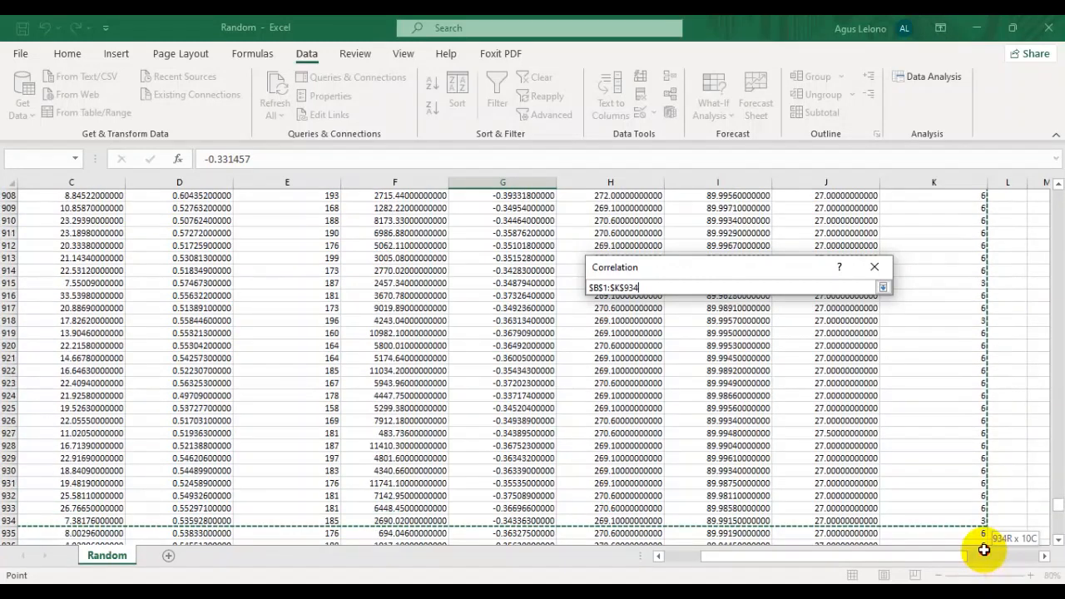
left_click_drag(983, 549, 983, 550)
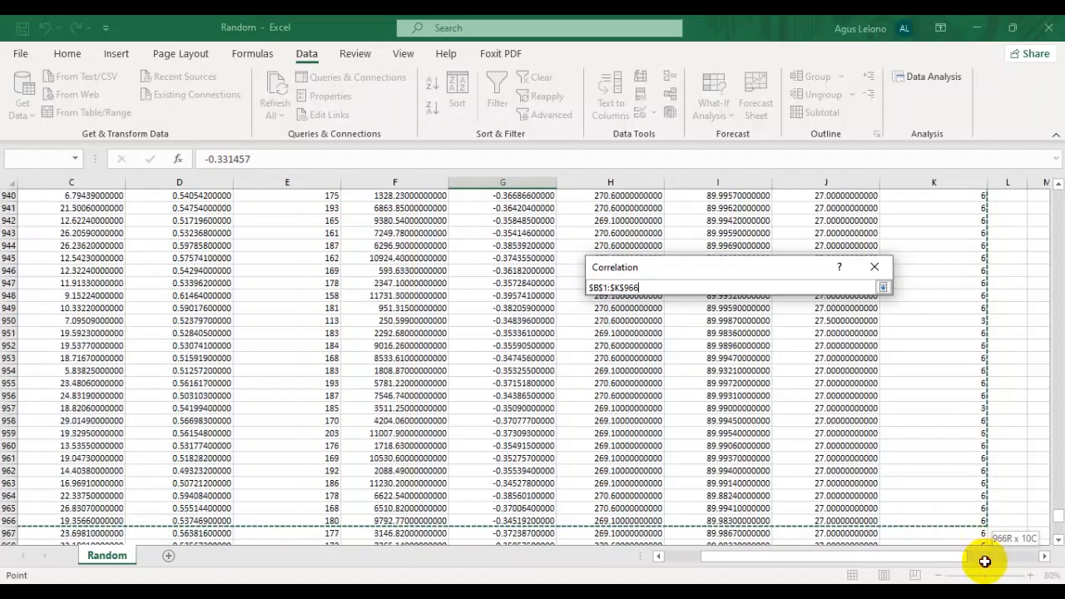
left_click_drag(984, 561, 978, 521)
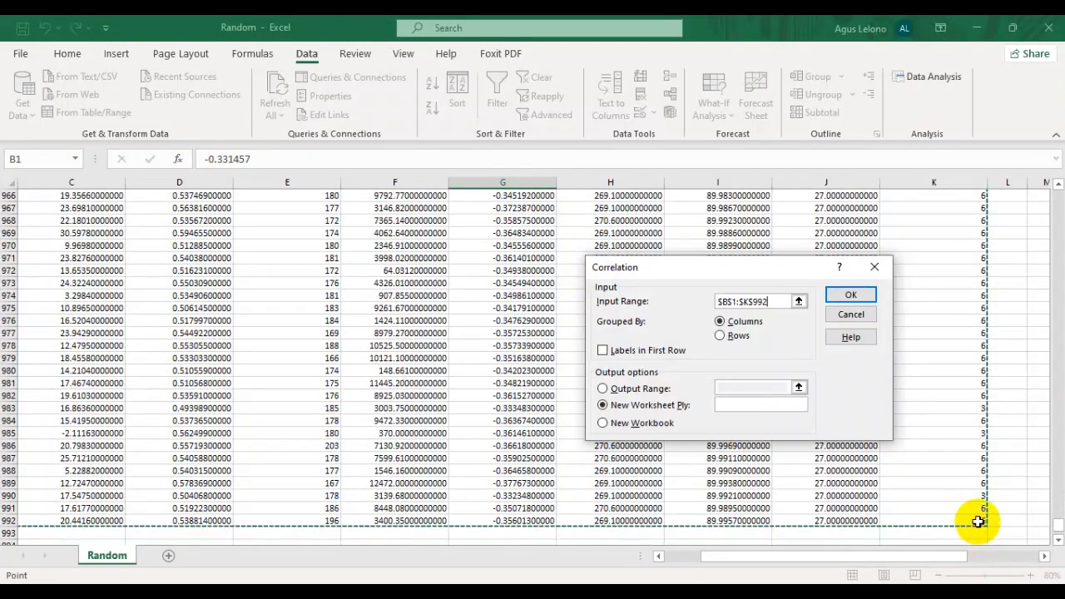
left_click(603, 350)
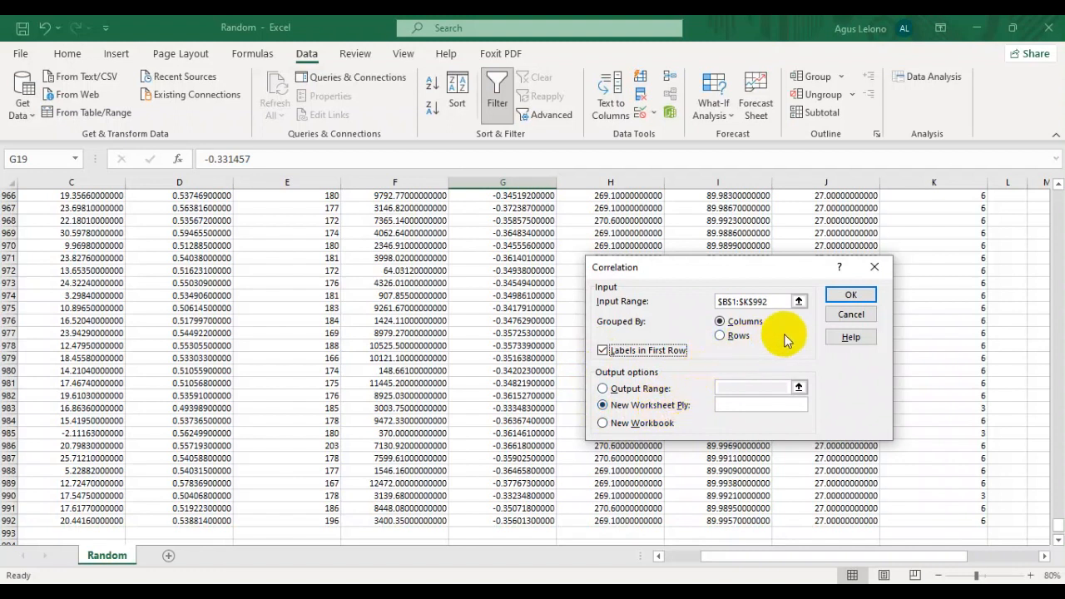
left_click(847, 296)
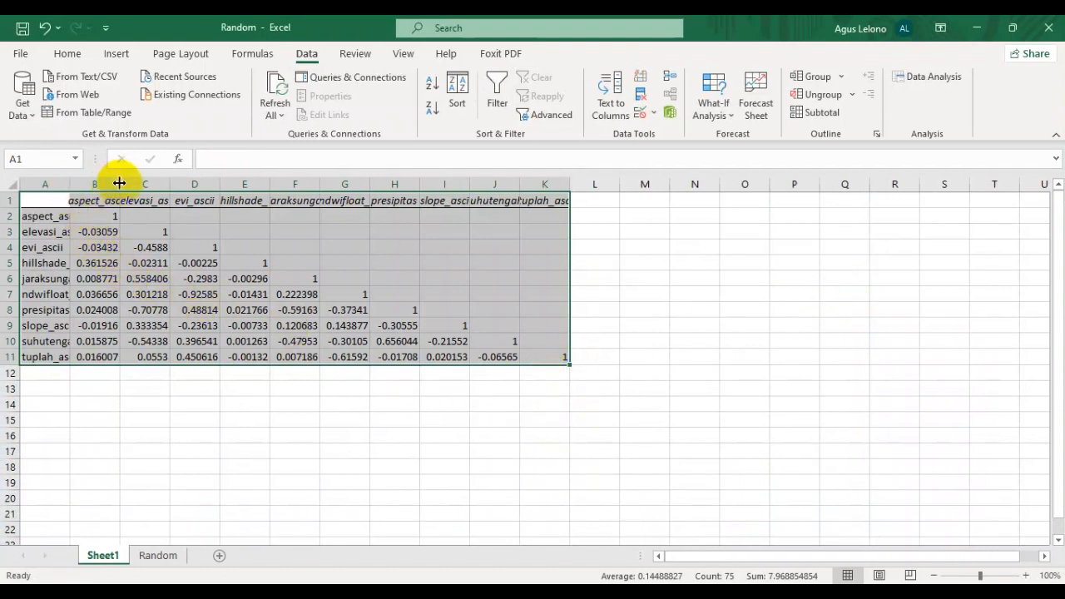
- Widen columns B through K of the correlation matrix so the headers and coefficients fit fully
left_click_drag(119, 183, 143, 186)
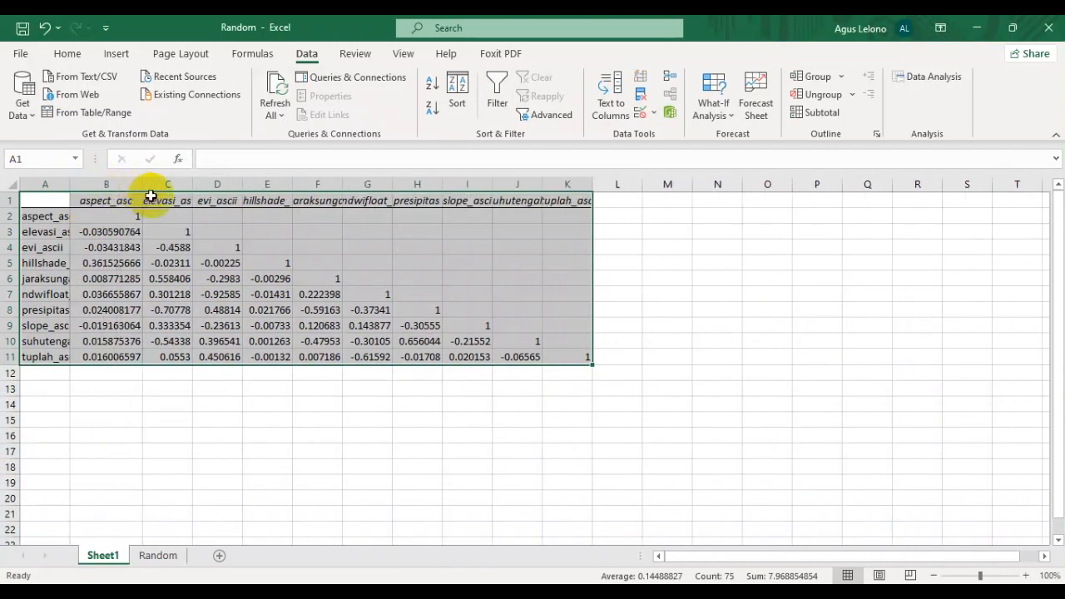
left_click(462, 420)
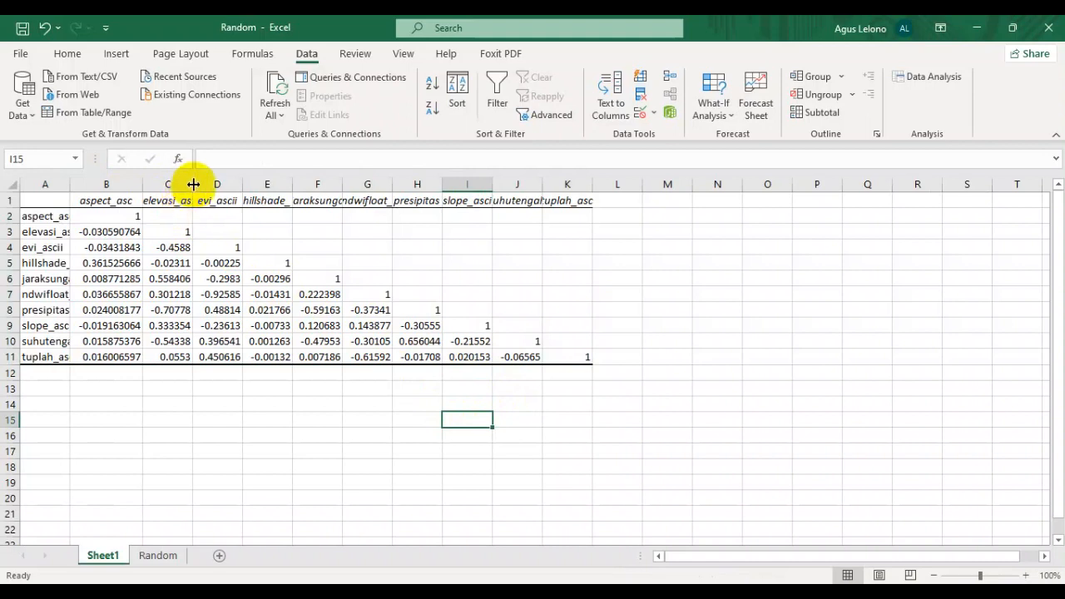
left_click_drag(193, 183, 214, 183)
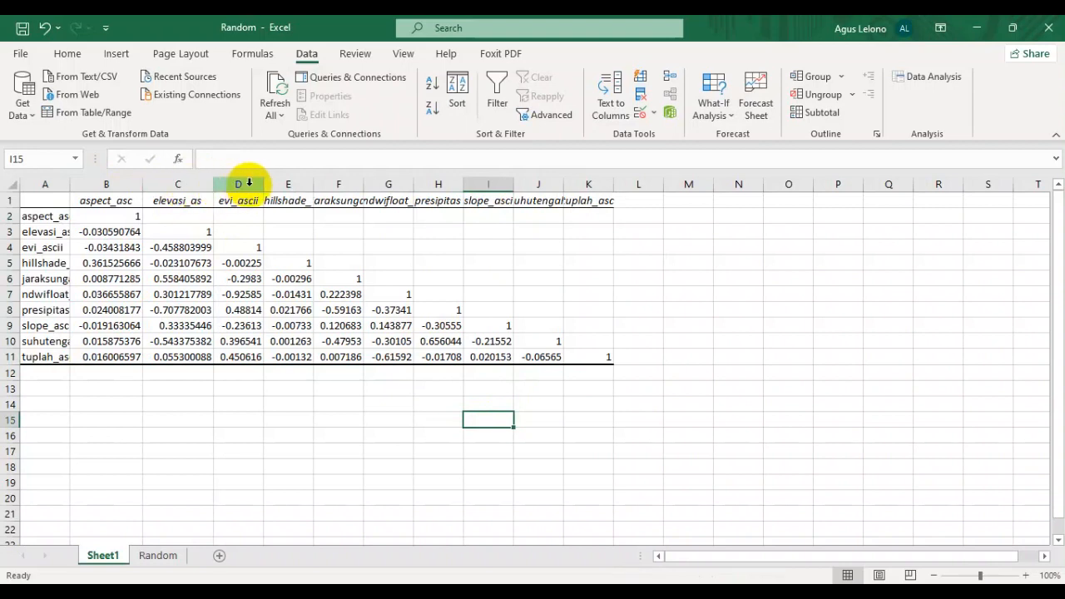
left_click_drag(261, 184, 657, 185)
left_click(464, 185)
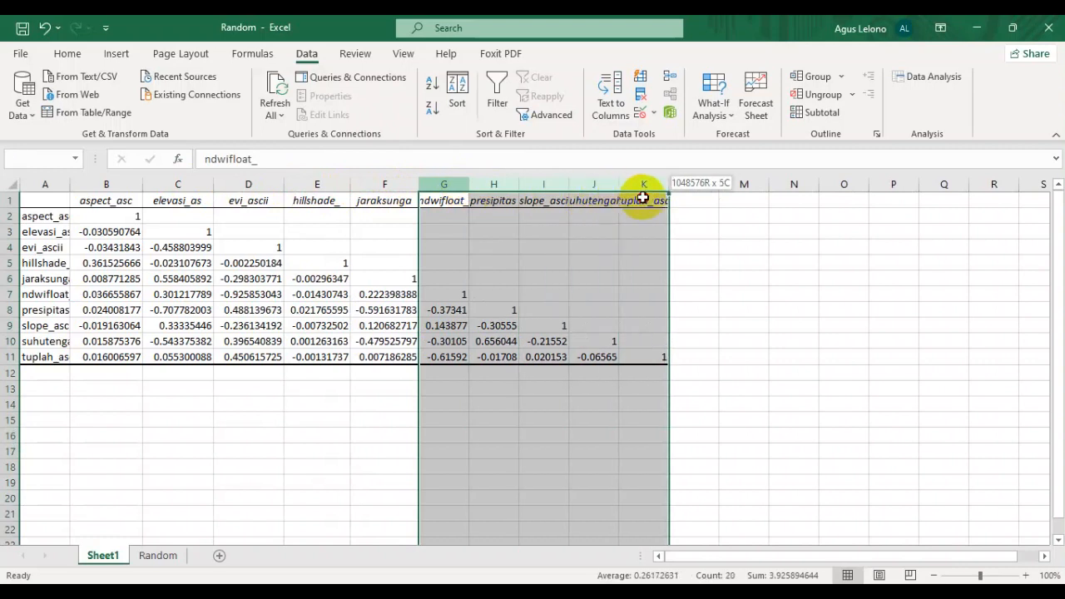
left_click_drag(471, 183, 491, 184)
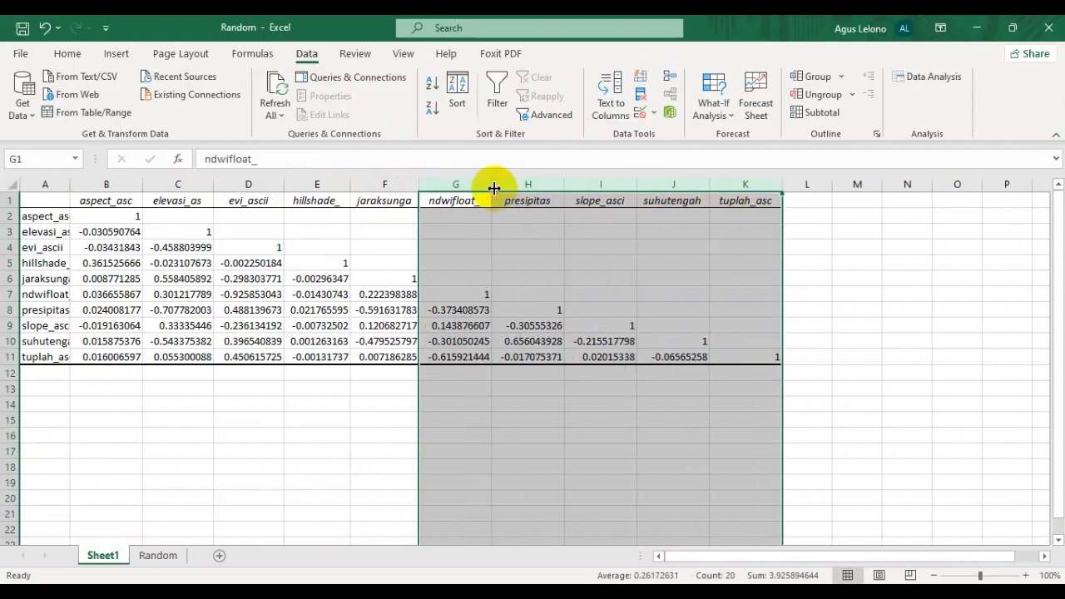
left_click(384, 419)
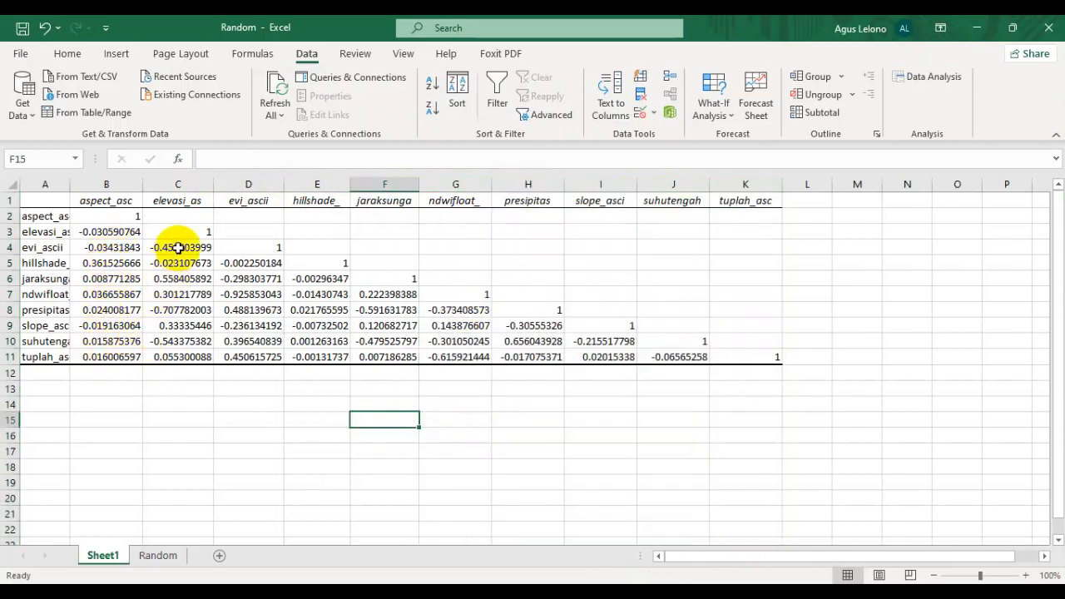
- Colour the presipitas–elevasi_as coefficient in C8 red and widen column A to fit the row labels
left_click(165, 310)
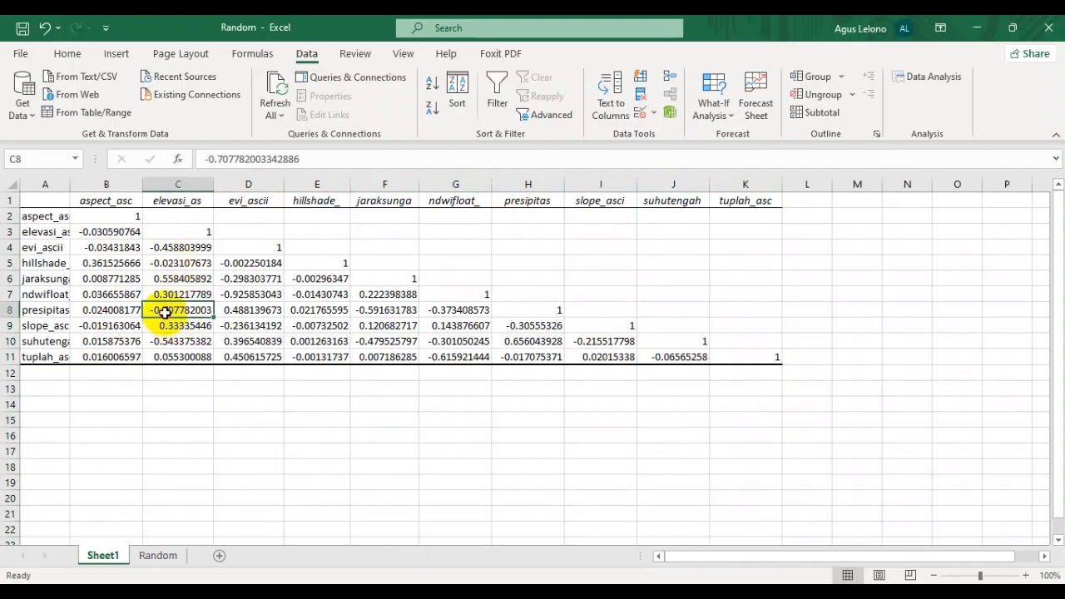
left_click(67, 53)
left_click(229, 110)
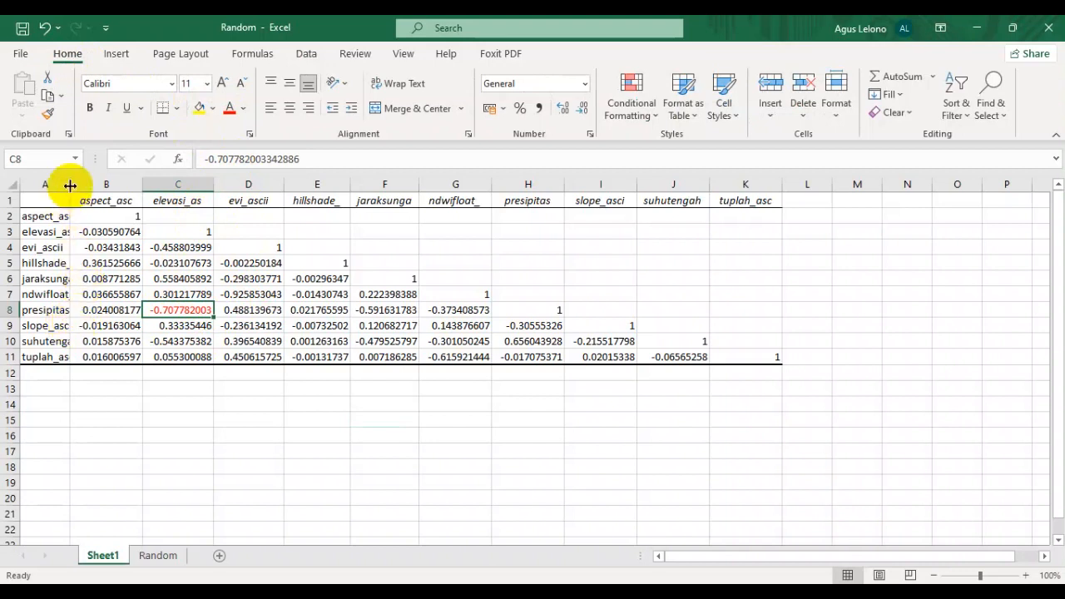
left_click_drag(69, 185, 80, 183)
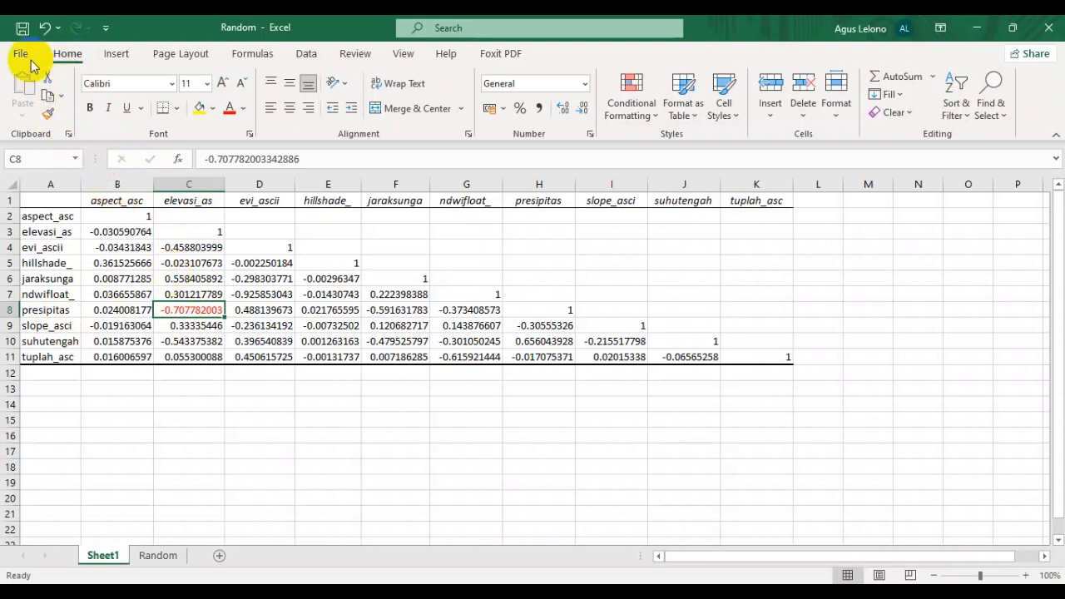
- Save the workbook as Random_fix in Excel Workbook format in the 3.Process folder
left_click(21, 30)
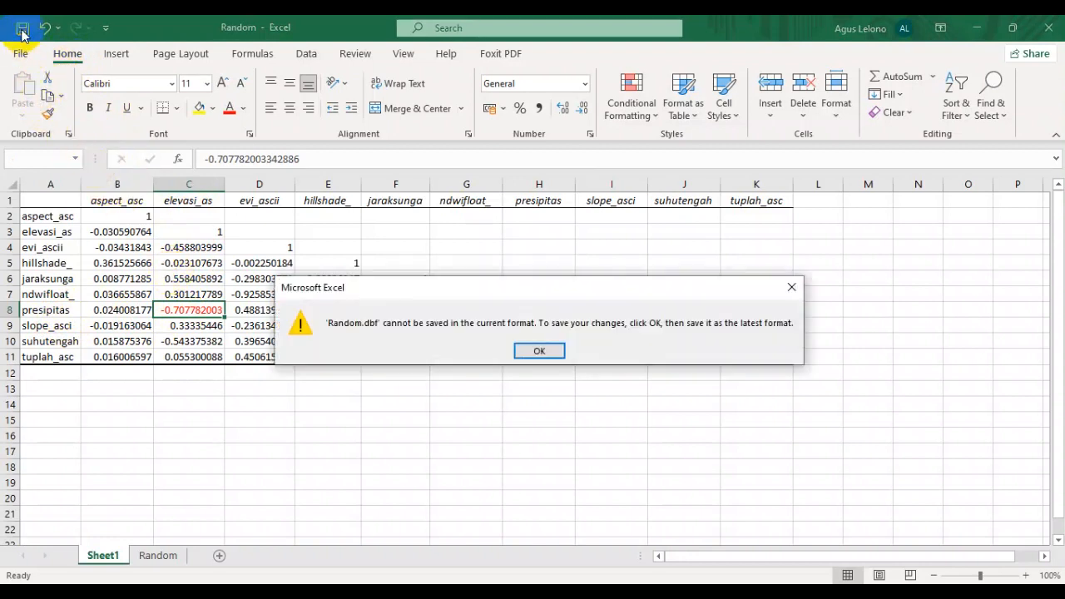
left_click(532, 351)
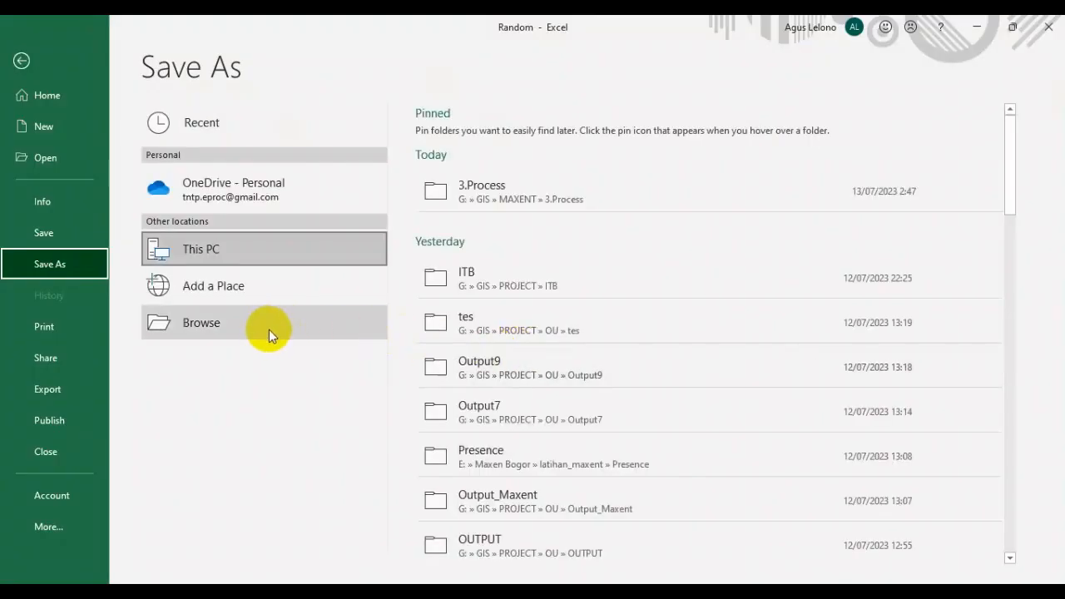
left_click(268, 330)
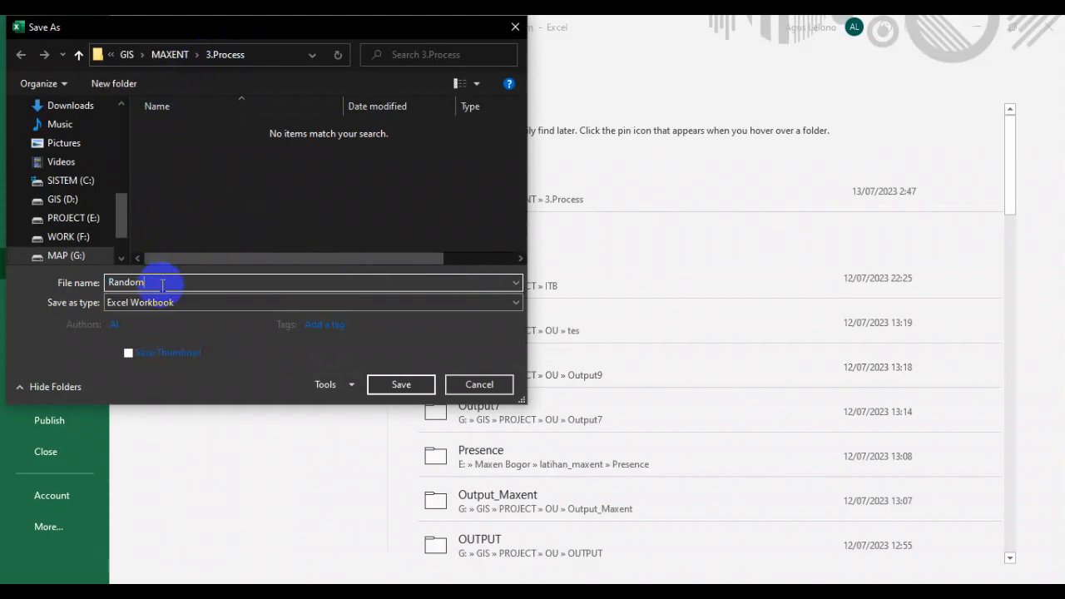
type("_f")
type("ix")
left_click(143, 324)
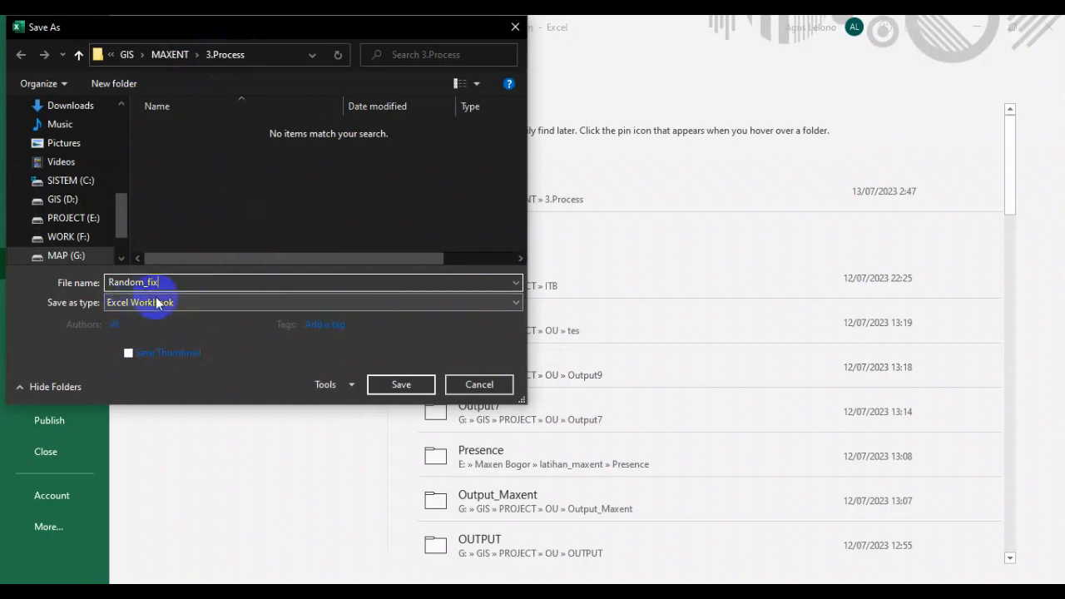
left_click(388, 382)
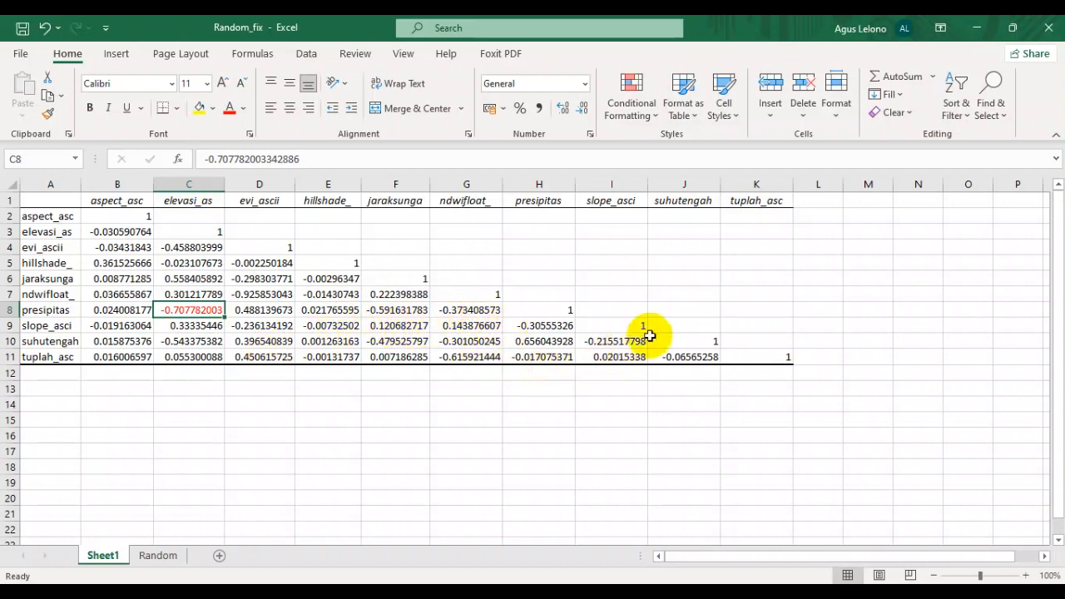
- Close the Random_fix workbook and refresh the desktop
left_click(1047, 27)
right_click(449, 200)
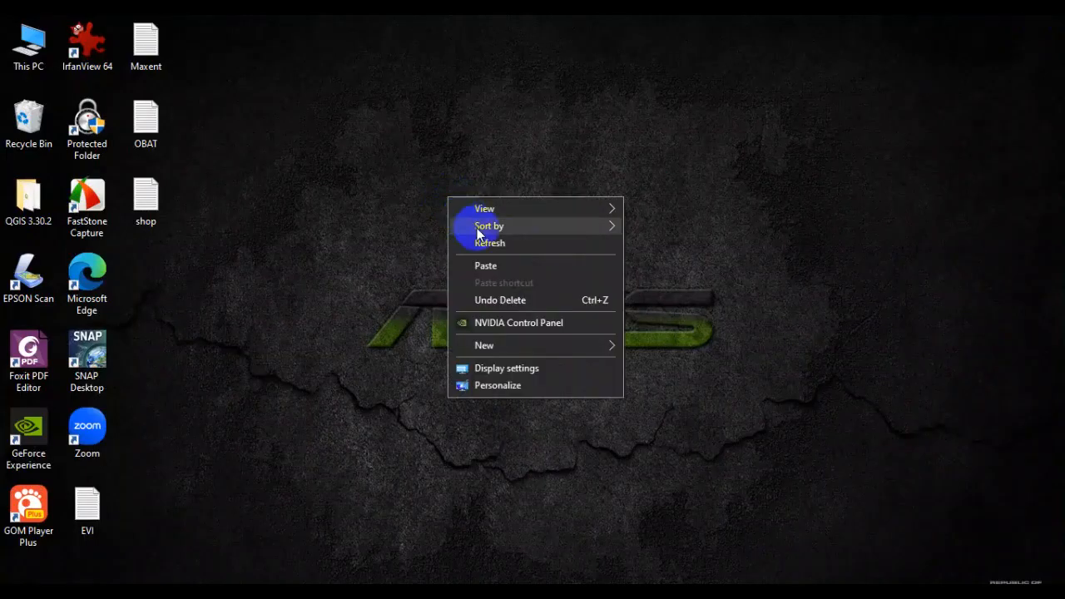
left_click(468, 242)
right_click(428, 193)
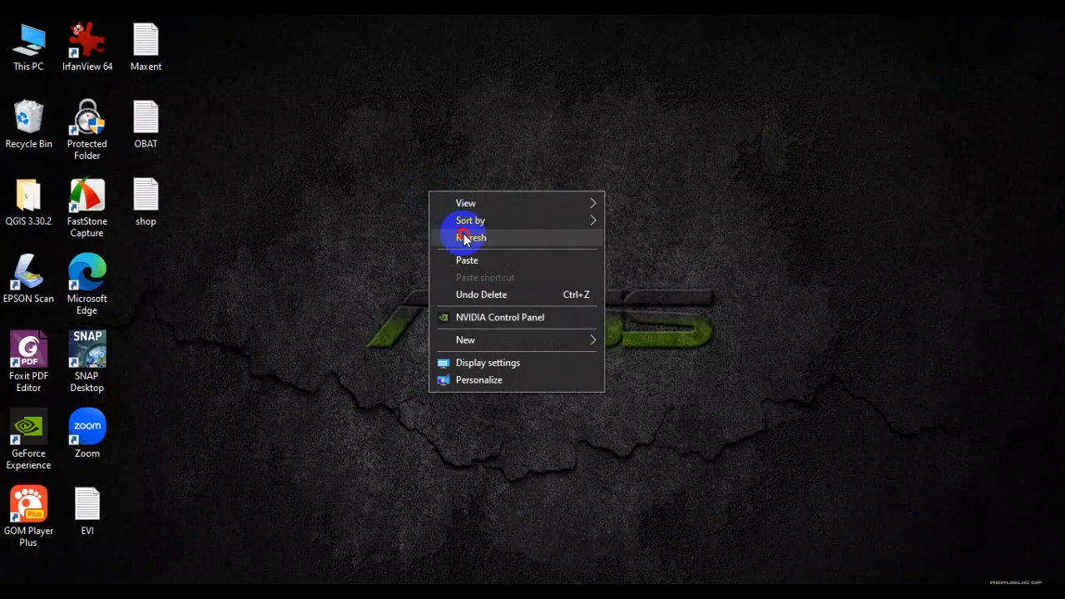
left_click(464, 238)
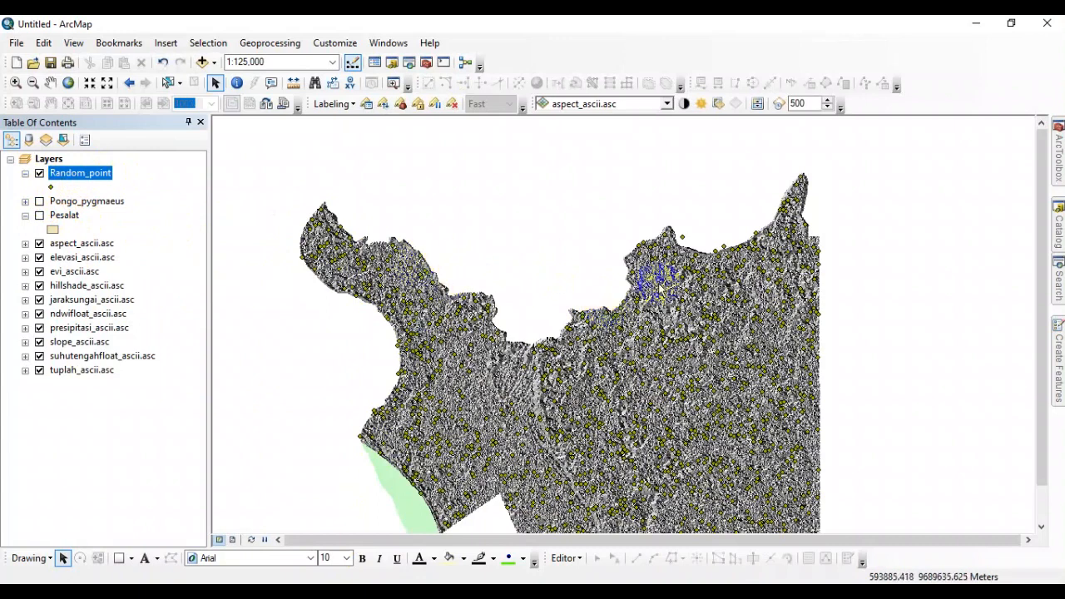
- Switch to ArcMap and open the Band Collection Statistics tool from the Multivariate set of the Spatial Analyst Tools
left_click(1053, 173)
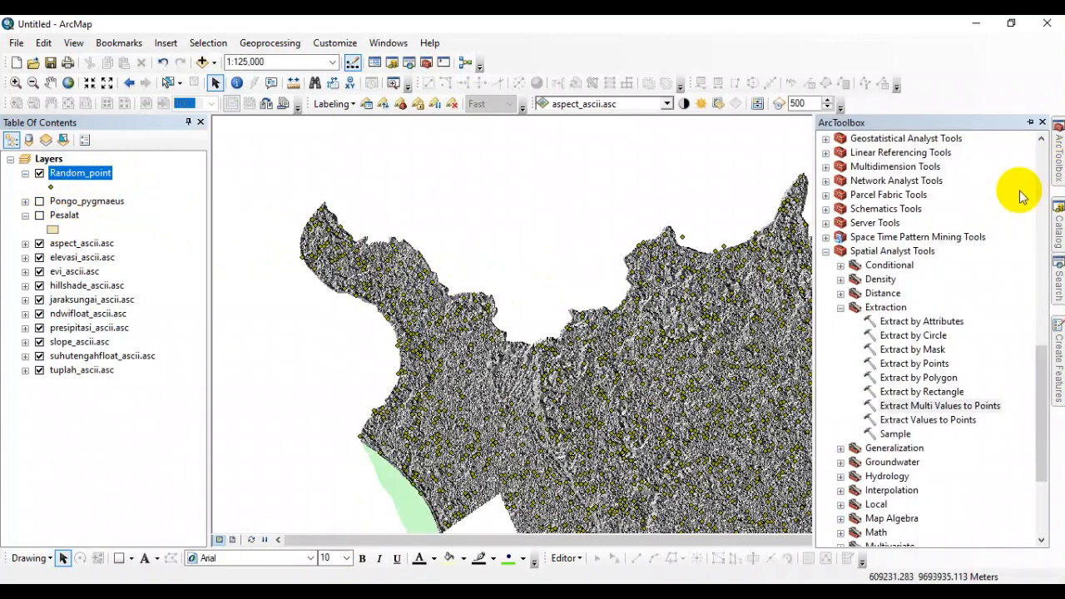
scroll(904, 337, "down", 4)
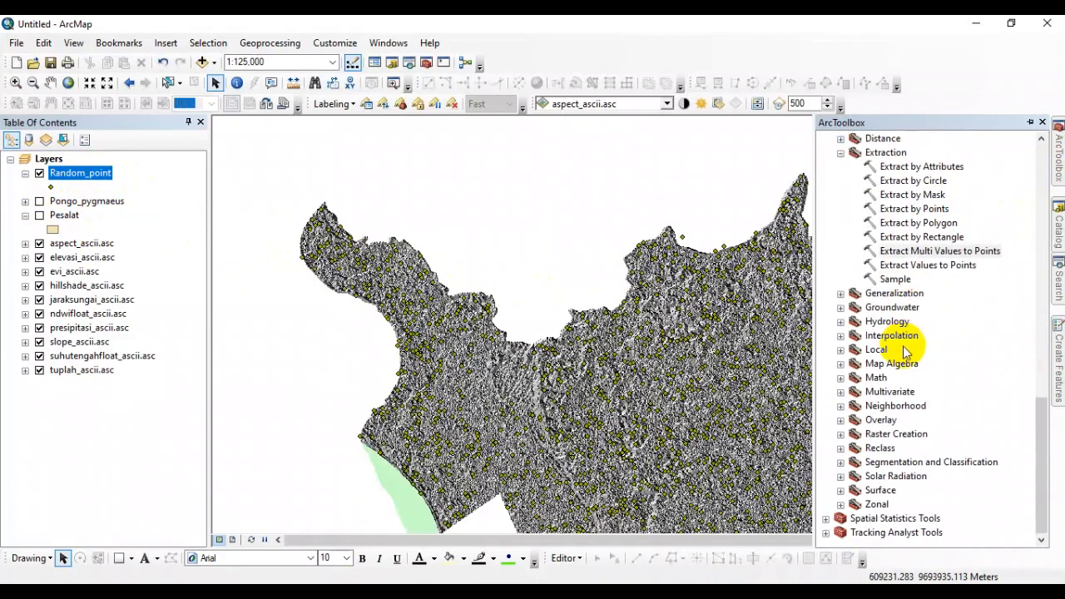
scroll(906, 348, "up", 2)
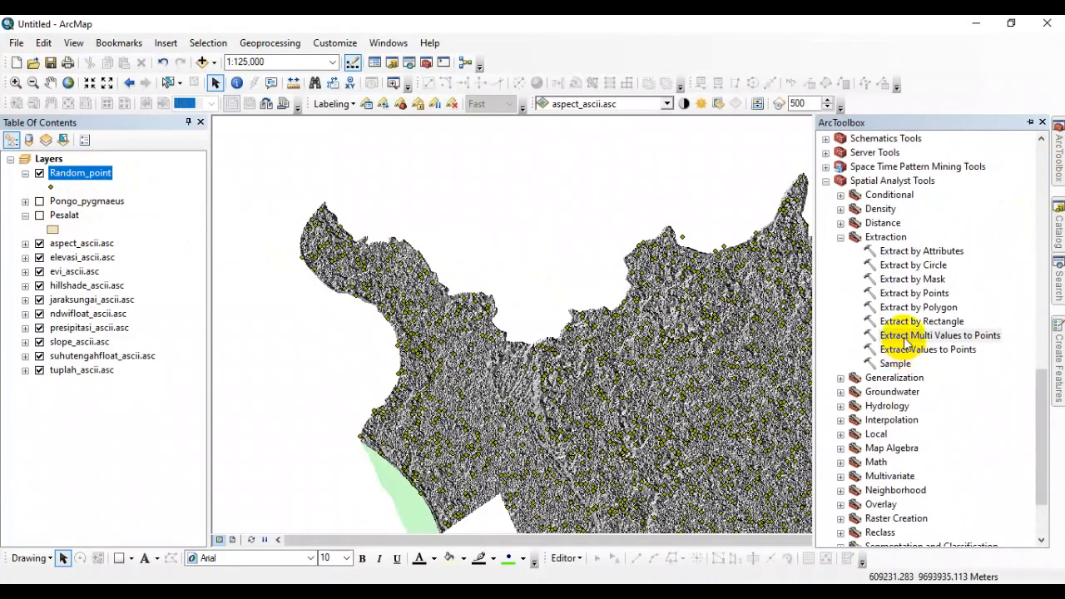
left_click(875, 183)
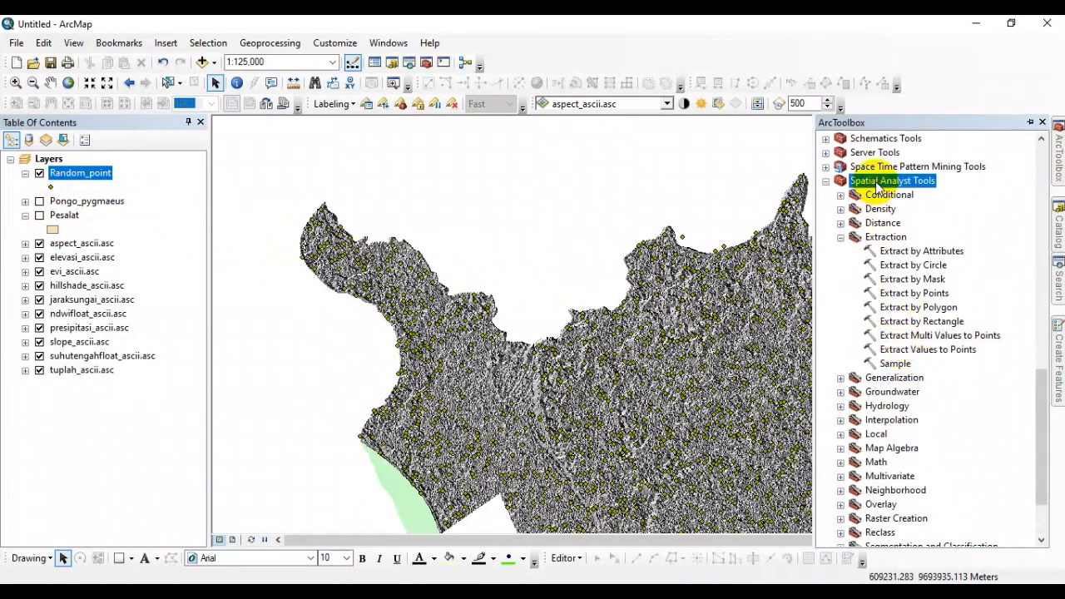
left_click(840, 237)
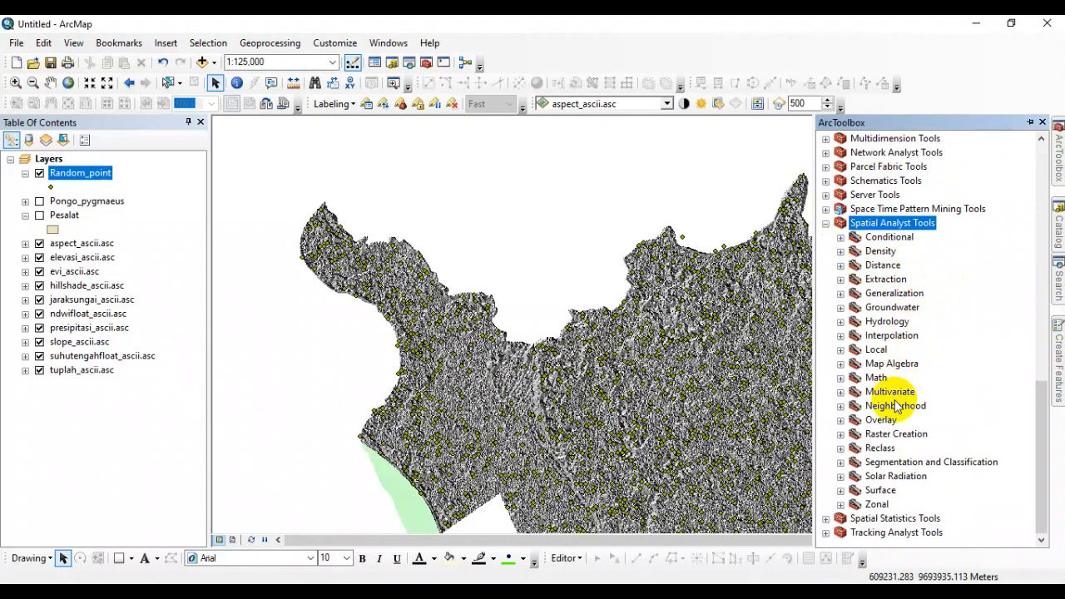
left_click(880, 394)
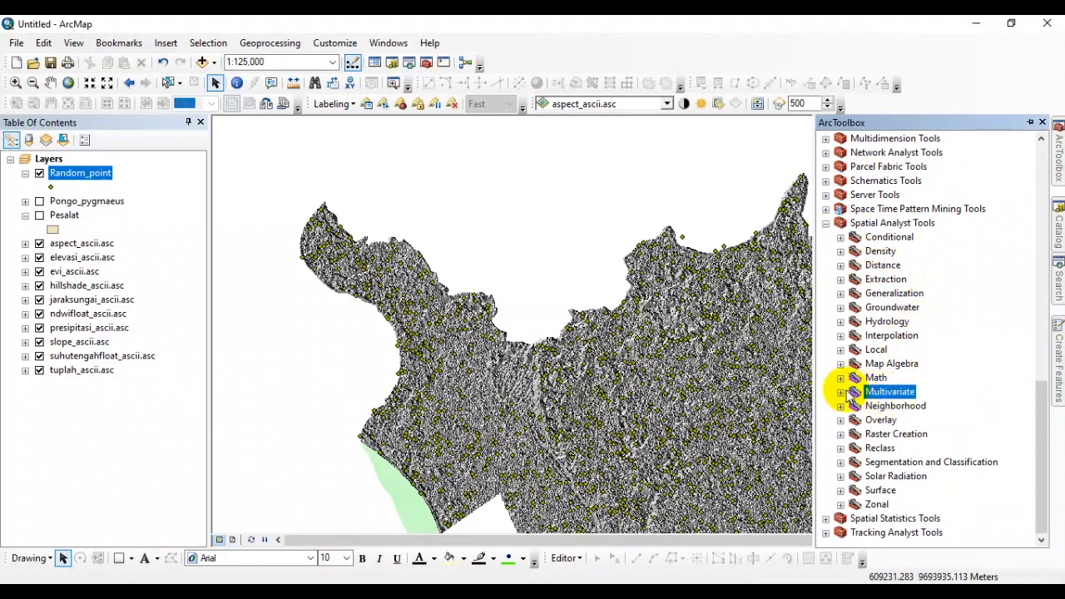
left_click(841, 393)
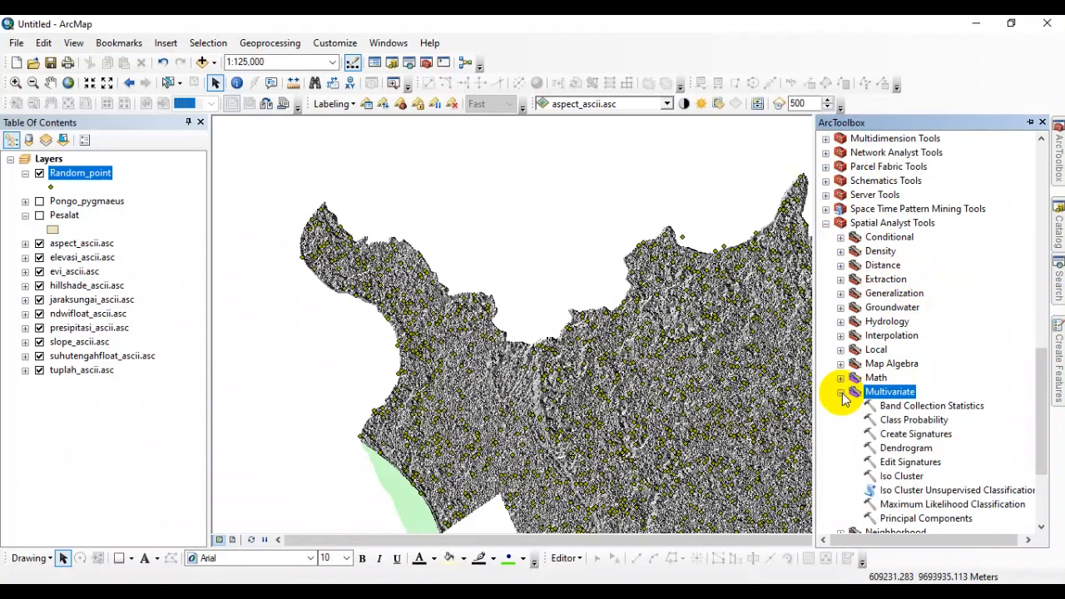
double_click(909, 406)
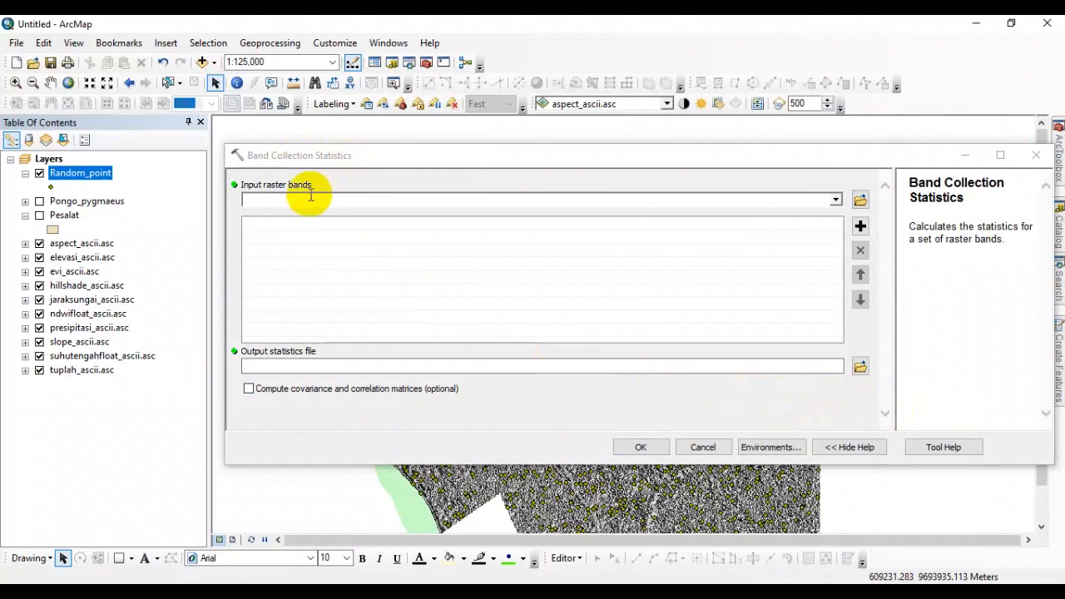
- Add all ten rasters from aspect_ascii.asc to tuplah_ascii.asc as input raster bands for Band Collection Statistics
left_click(75, 248)
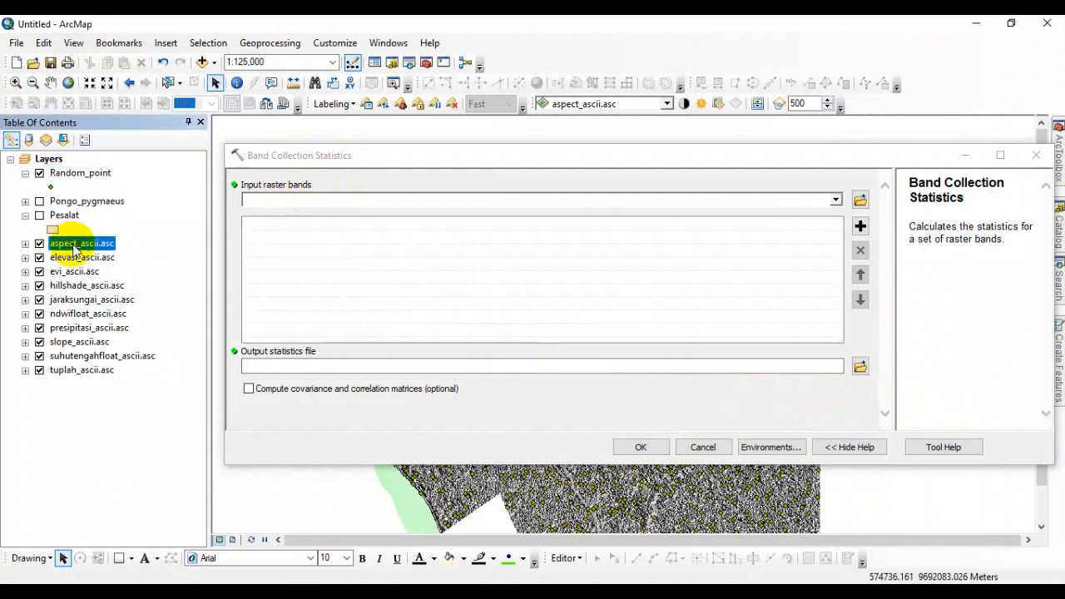
left_click(96, 369, "shift")
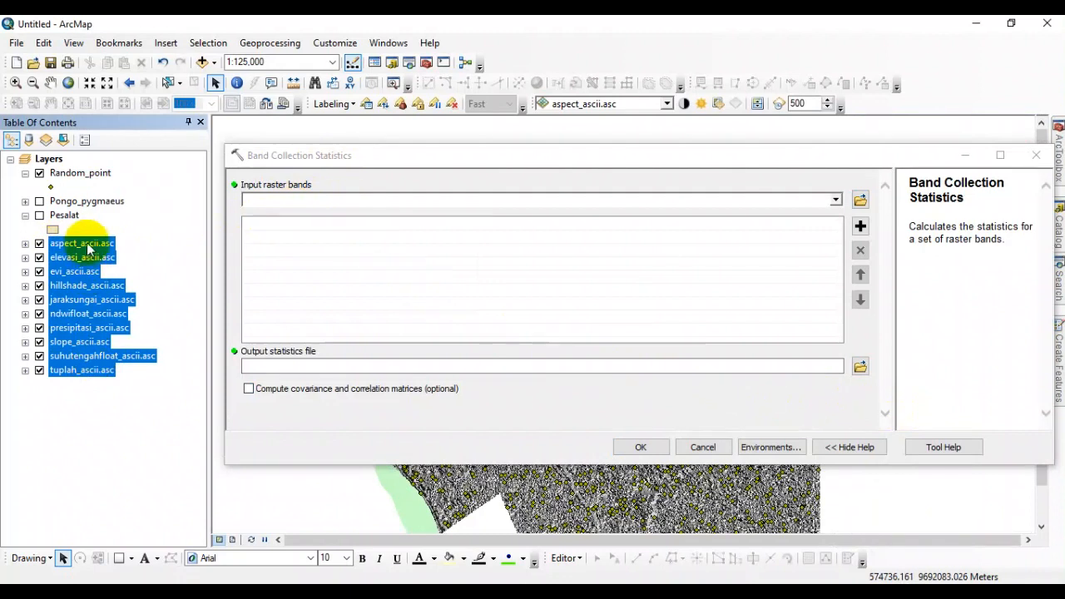
left_click_drag(83, 249, 291, 202)
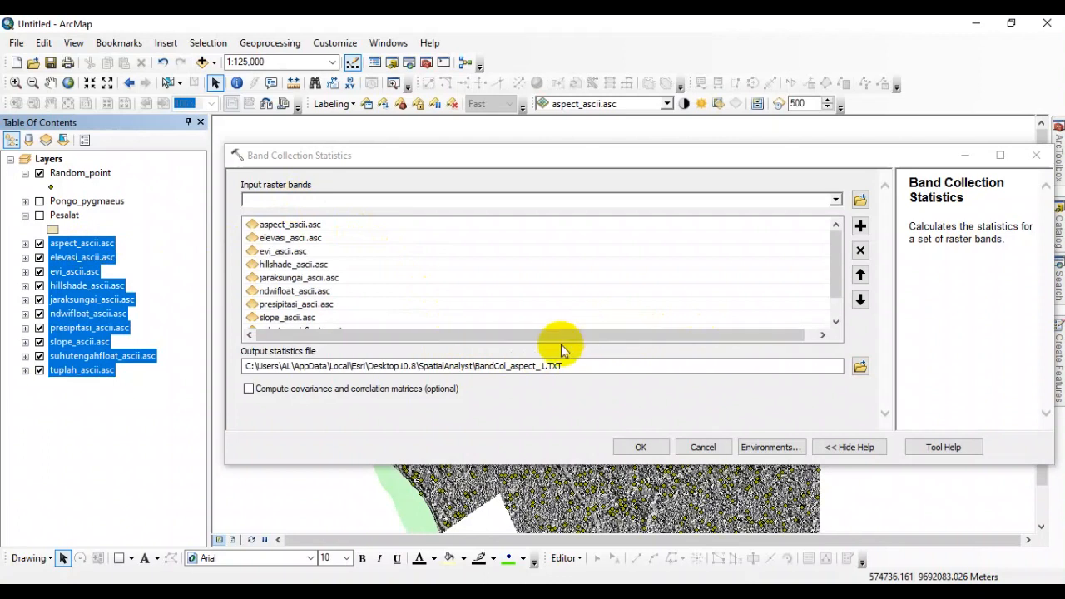
left_click_drag(837, 287, 837, 306)
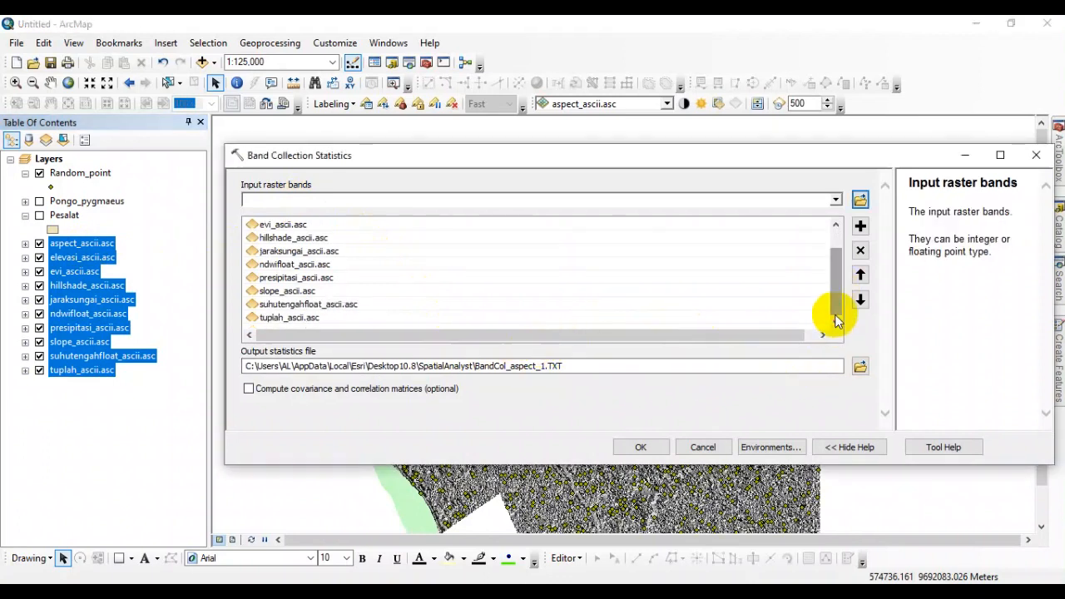
- Browse to the GIS\MAXENT\3.Process folder as the location for the output statistics file
left_click(858, 366)
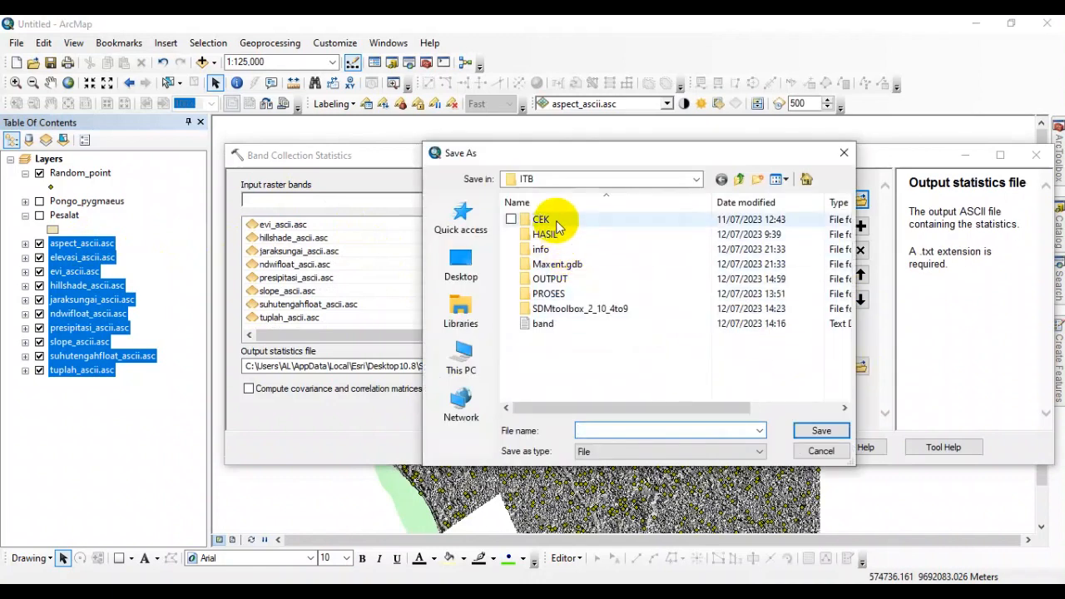
left_click(739, 180)
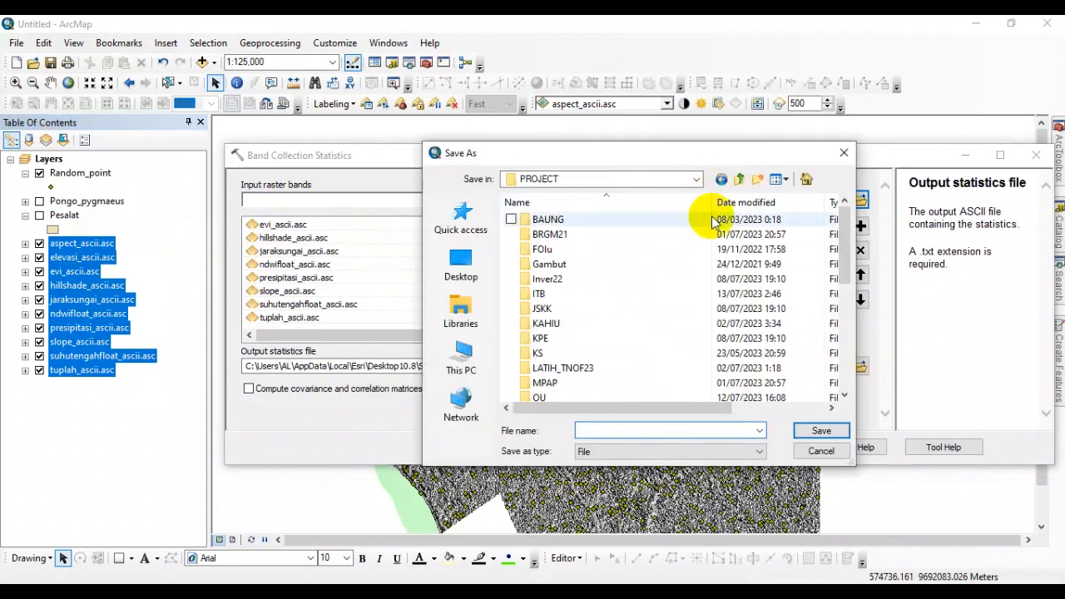
scroll(565, 353, "down", 2)
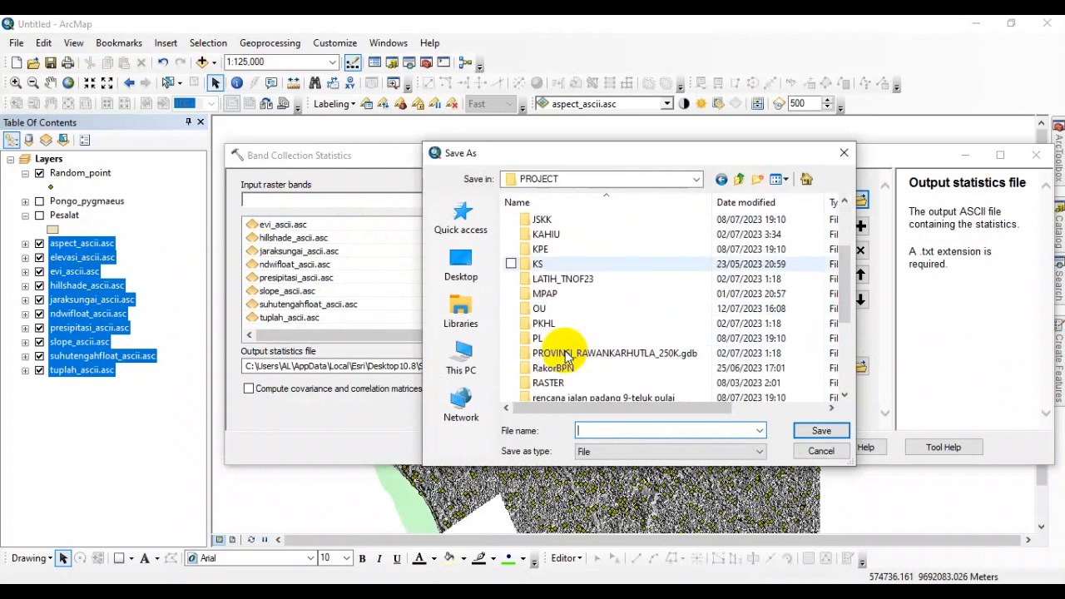
scroll(565, 356, "up", 2)
left_click(739, 180)
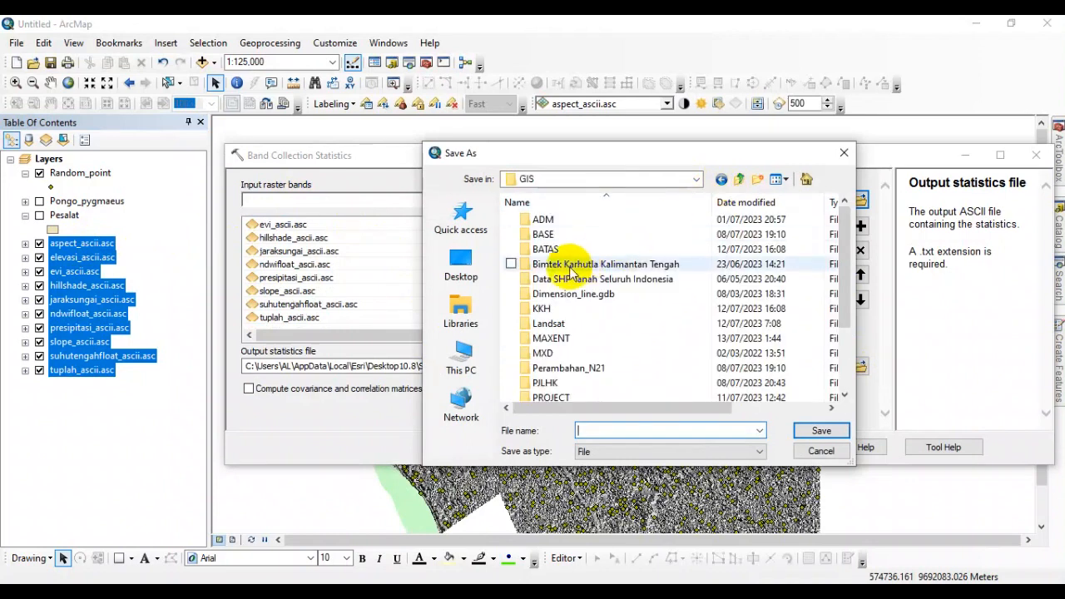
double_click(550, 337)
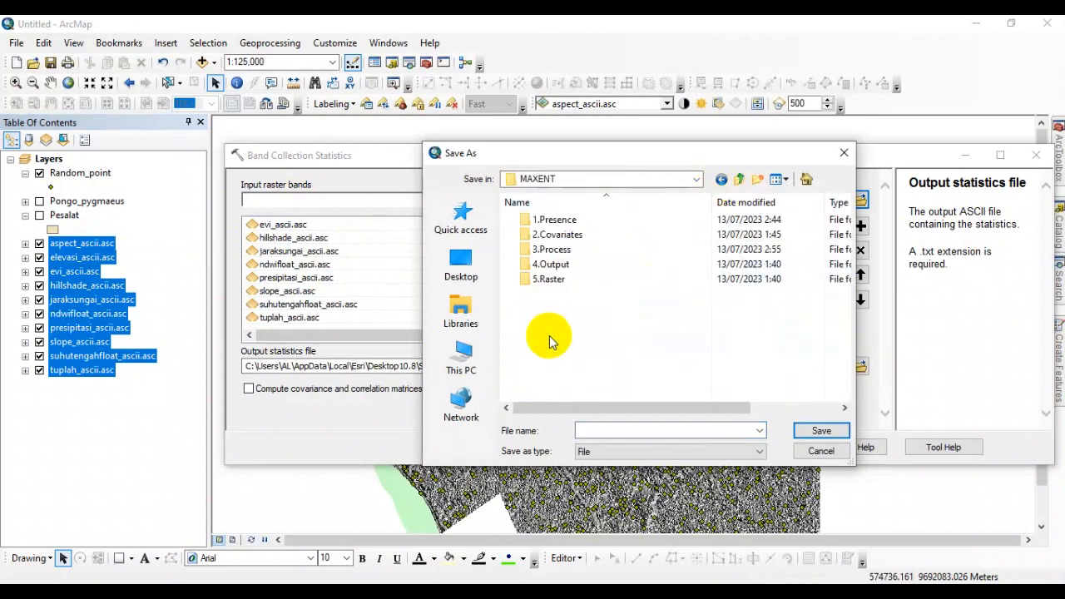
double_click(554, 250)
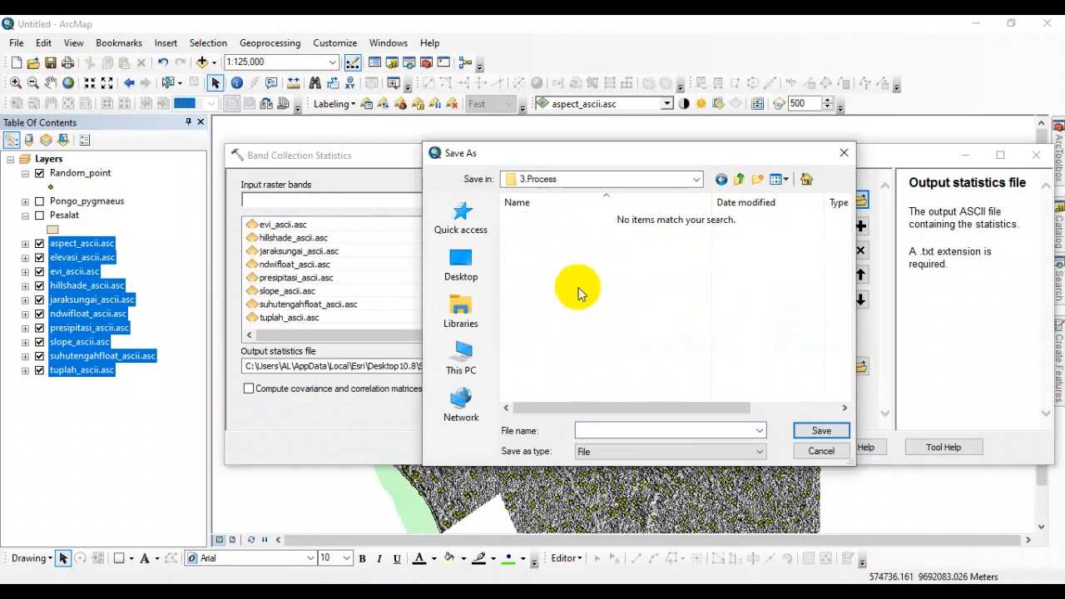
- Name the output statistics file Multikolinearitas and save it in the 3.Process folder
left_click(637, 429)
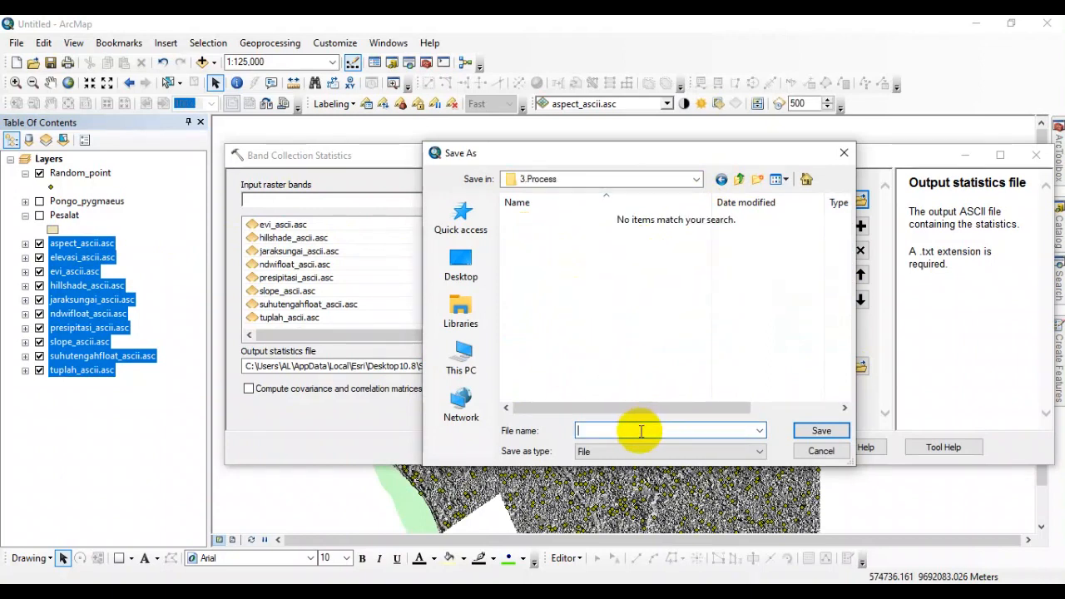
left_click(757, 452)
left_click(756, 462)
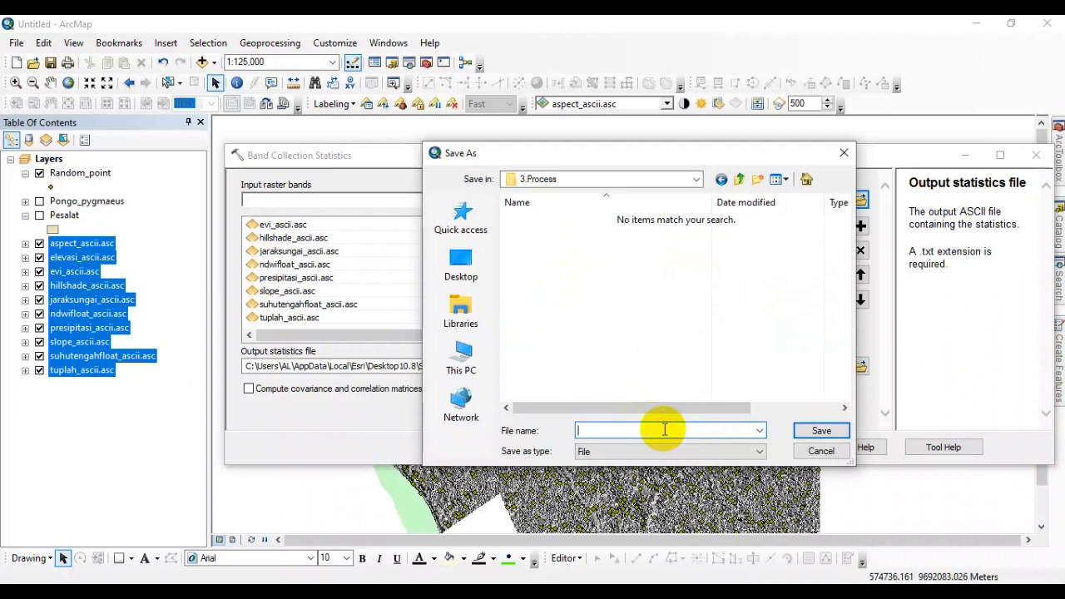
type("Po")
key("BackSpace")
key("BackSpace")
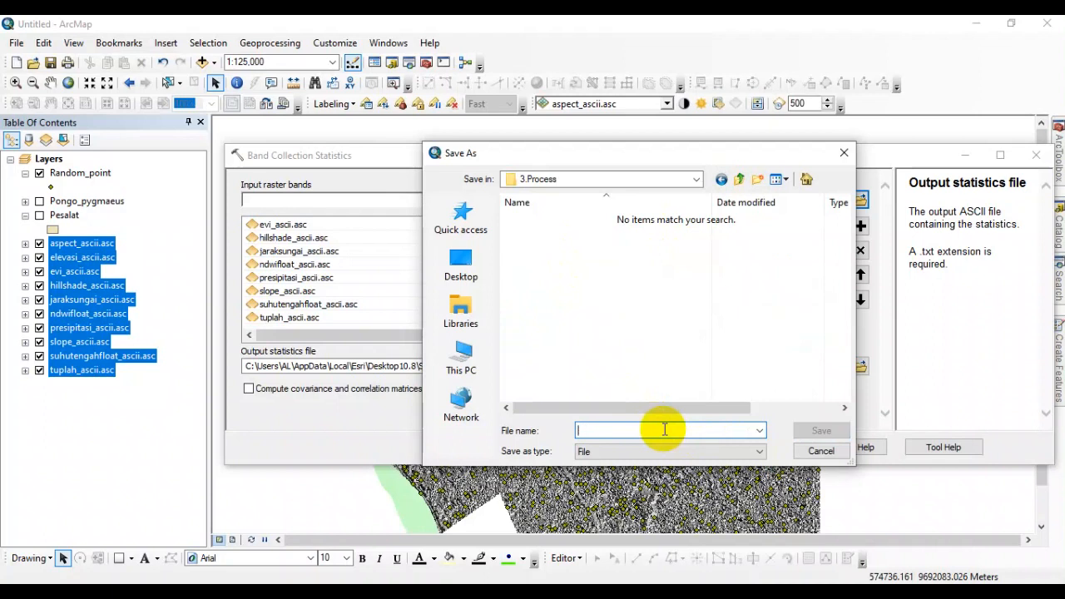
type("Multi")
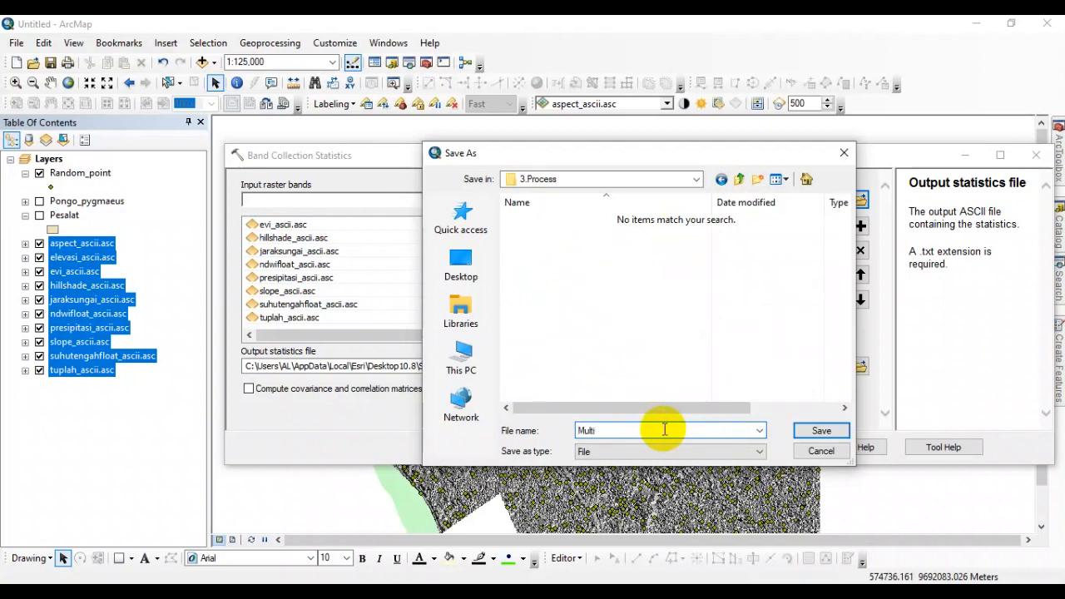
type("kolinearitas")
left_click(818, 433)
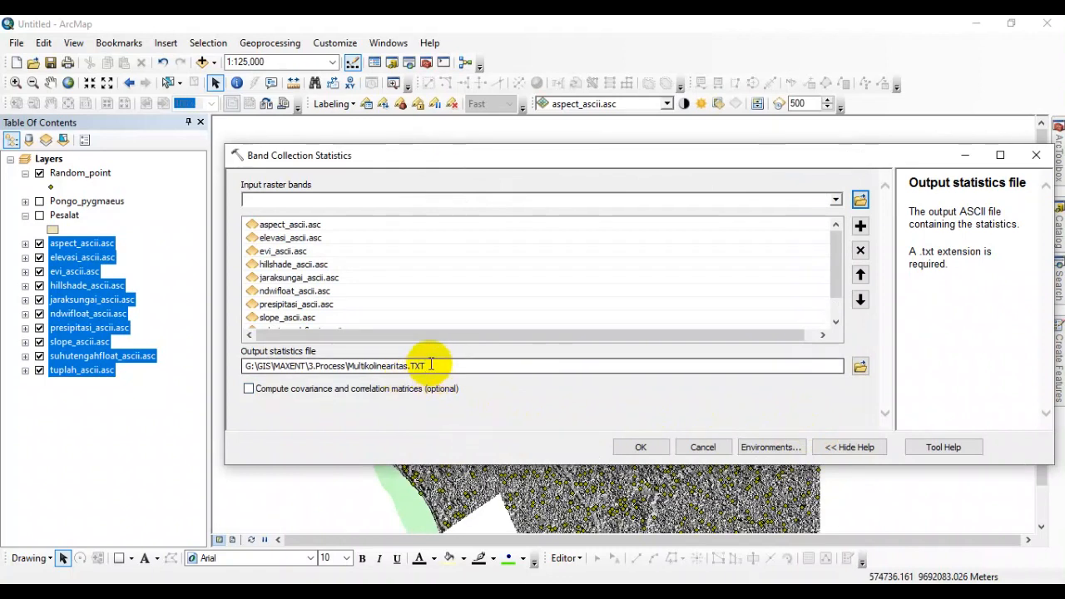
- Enable computing the covariance and correlation matrices and run Band Collection Statistics
left_click(250, 389)
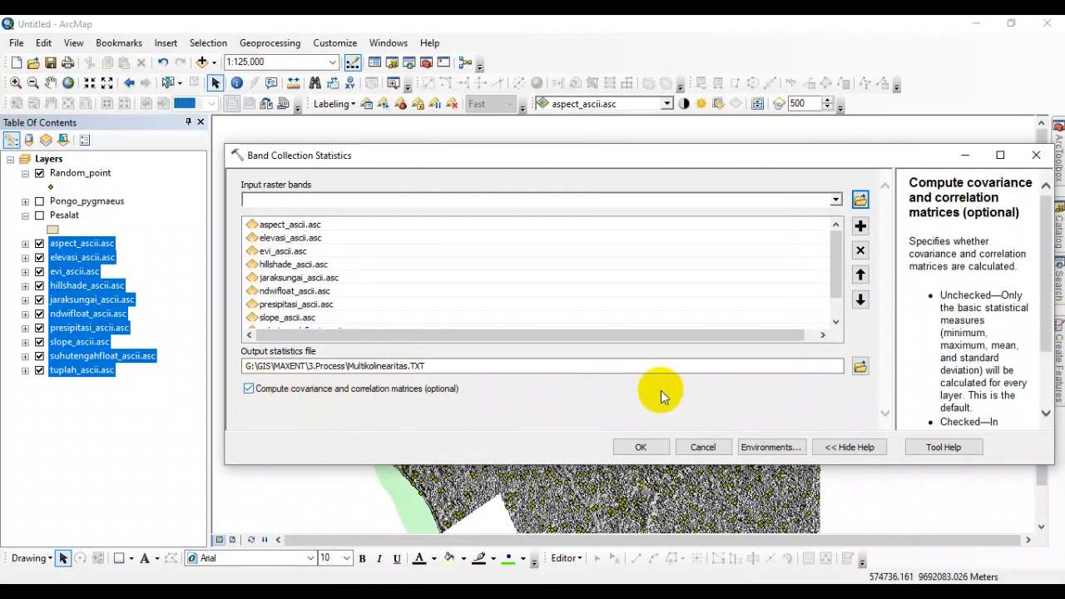
left_click(642, 448)
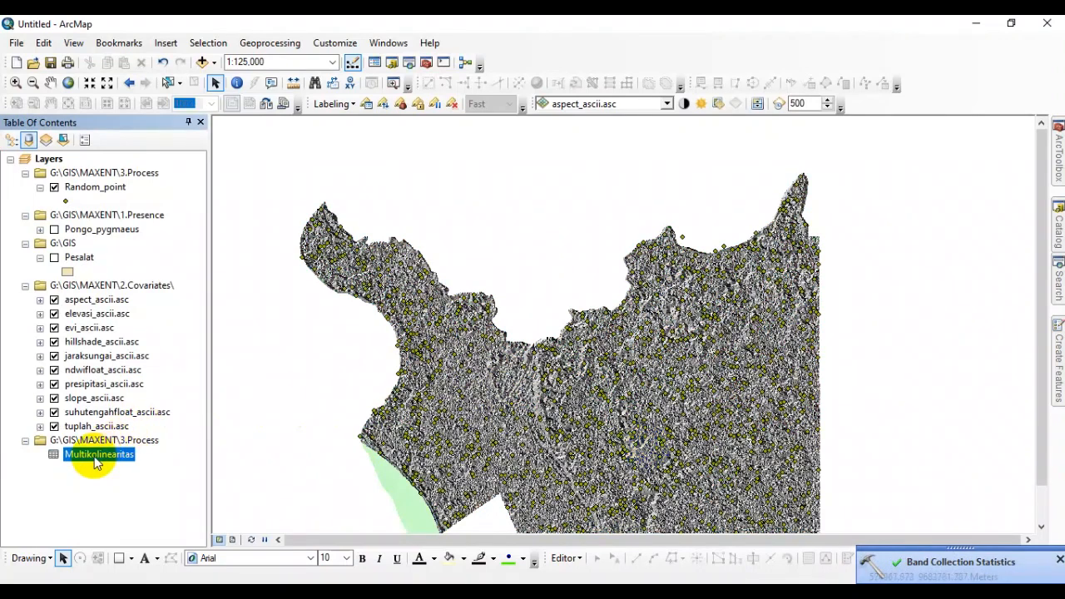
- Minimize ArcMap, refresh the desktop, and open the multikolinearitas text file from G:\GIS\MAXENT\3.Process in File Explorer
left_click(975, 24)
right_click(541, 173)
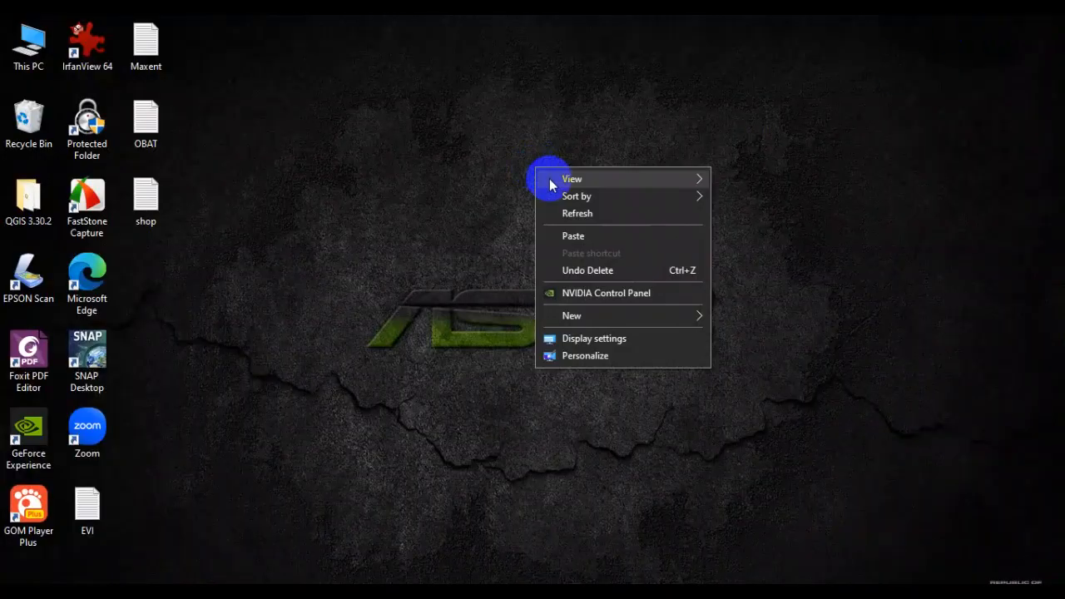
left_click(592, 215)
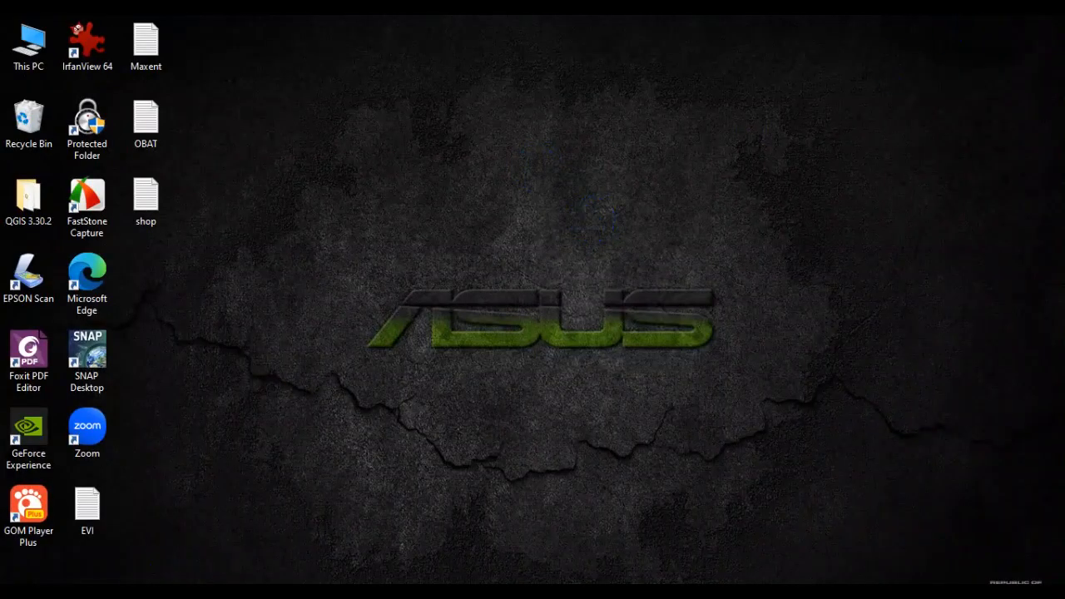
left_click(197, 589)
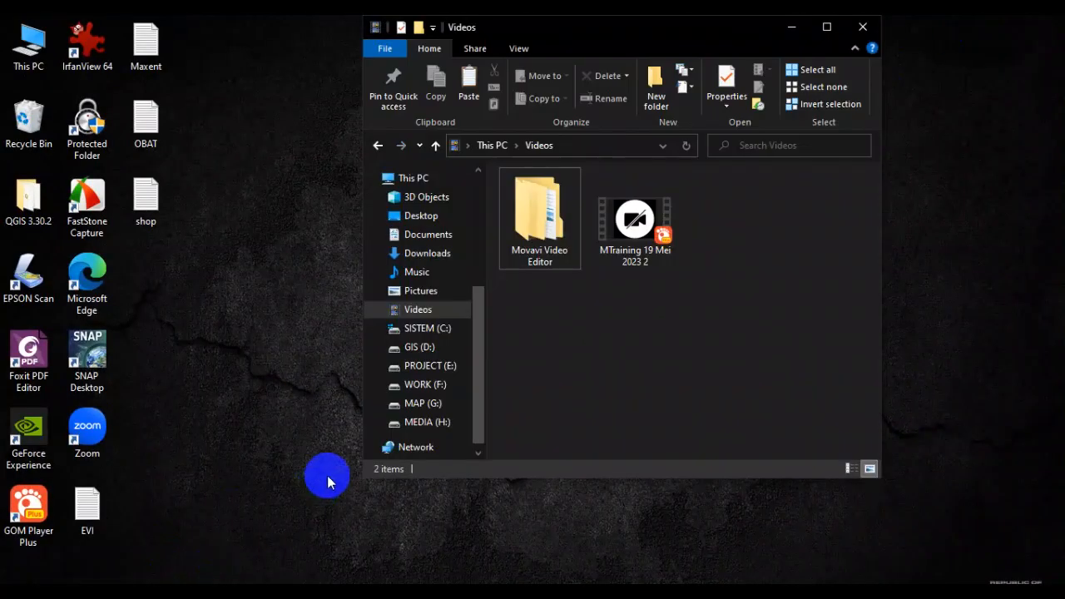
left_click(423, 405)
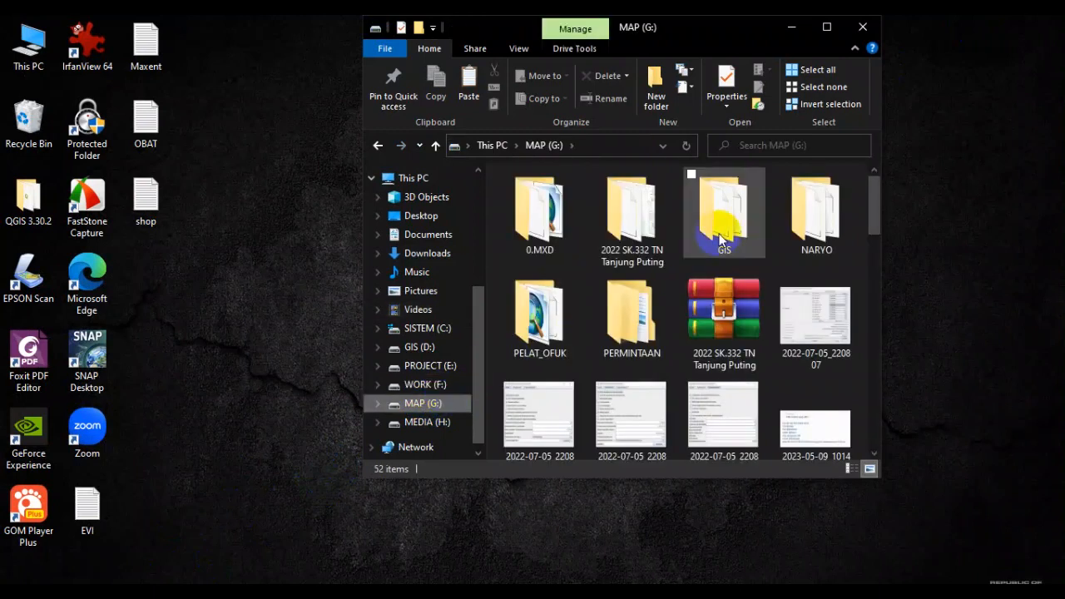
double_click(720, 237)
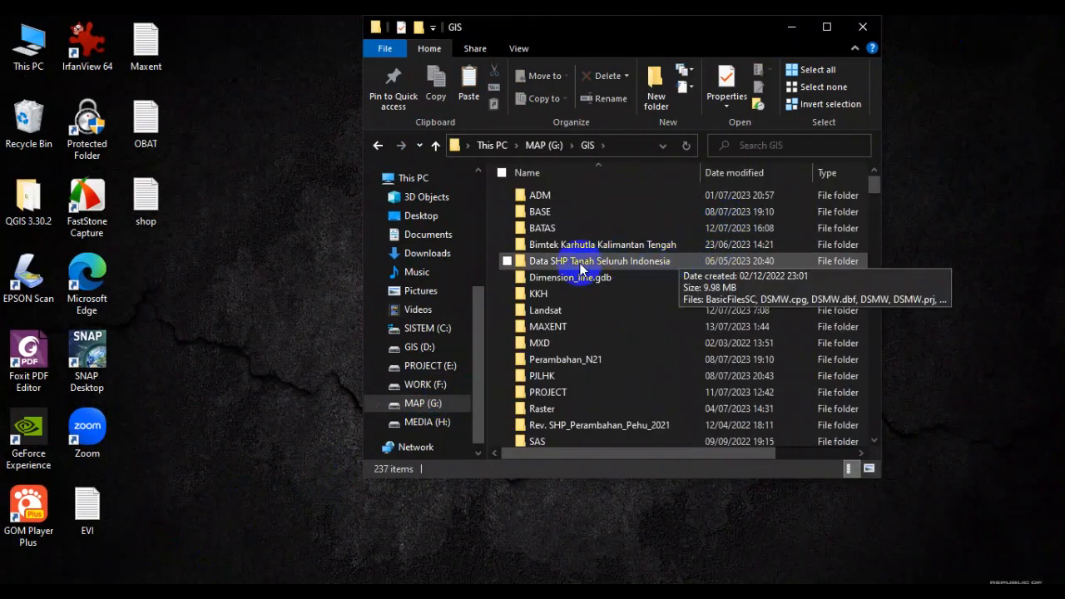
double_click(545, 327)
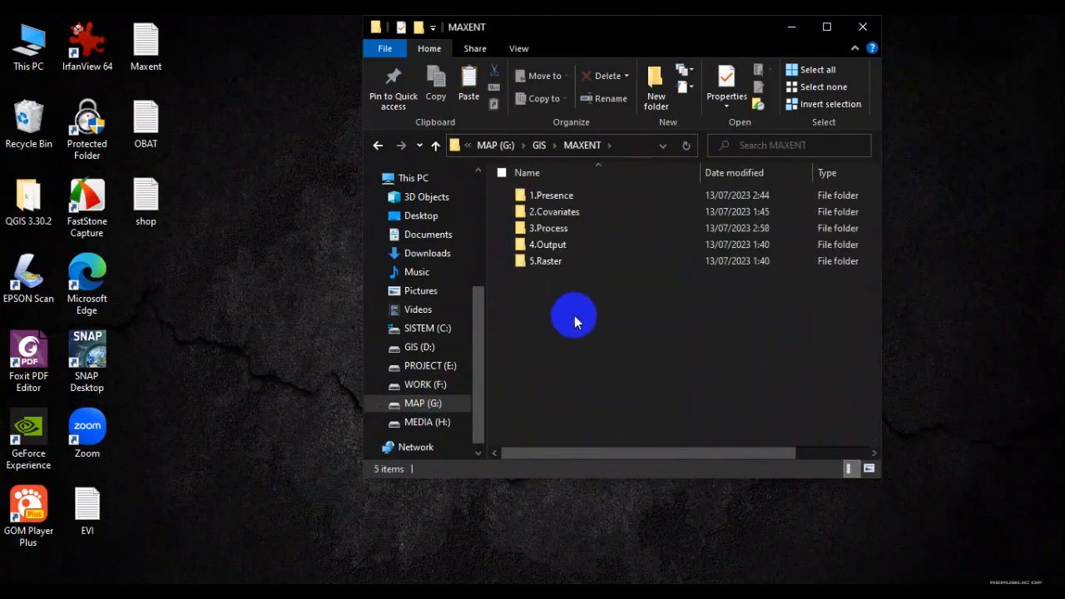
double_click(570, 229)
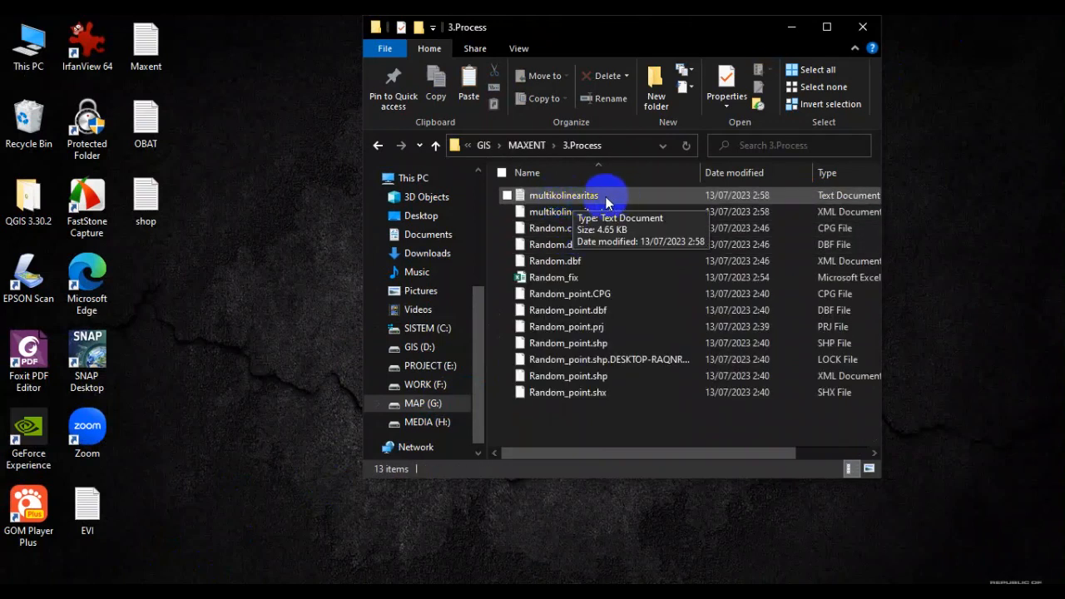
double_click(573, 197)
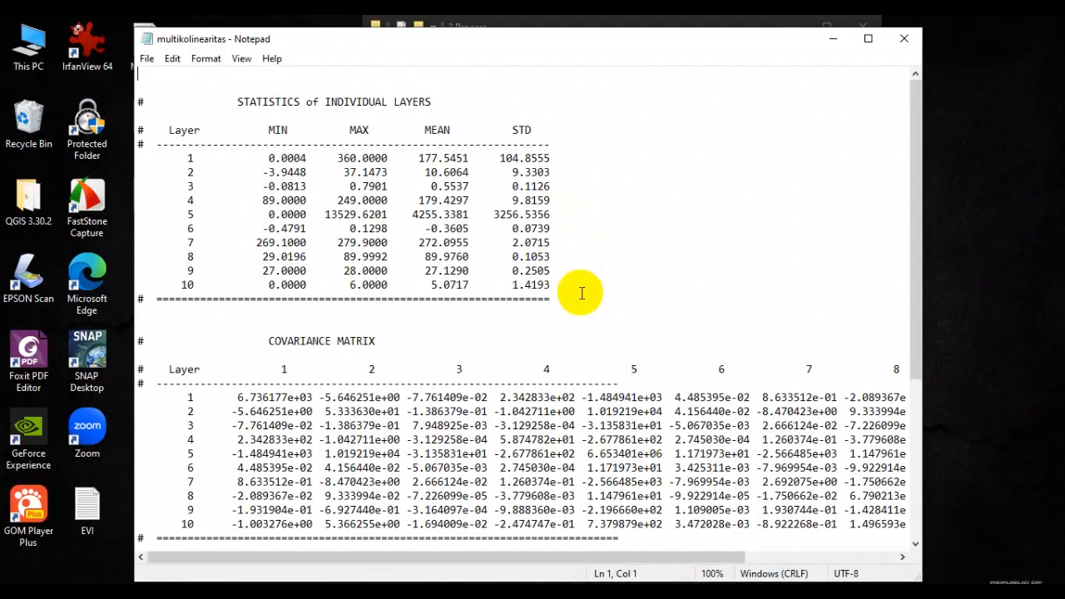
- Examine the correlation matrix against ArcMap's raster layer order and highlight the coefficient in layer row 7, column 2
scroll(582, 296, "down", 3)
scroll(582, 297, "down", 3)
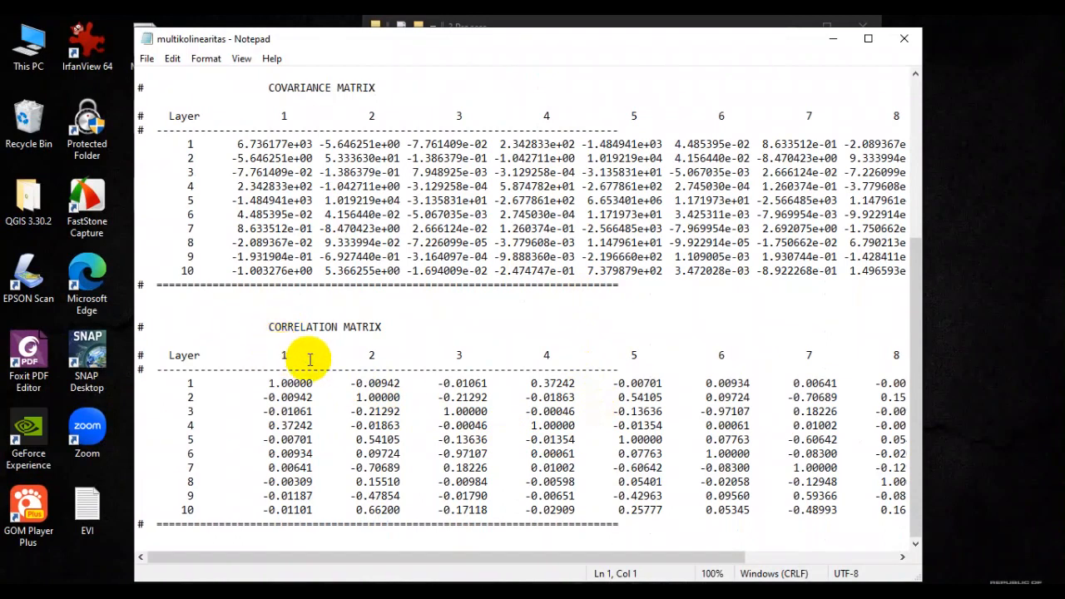
left_click_drag(656, 555, 620, 555)
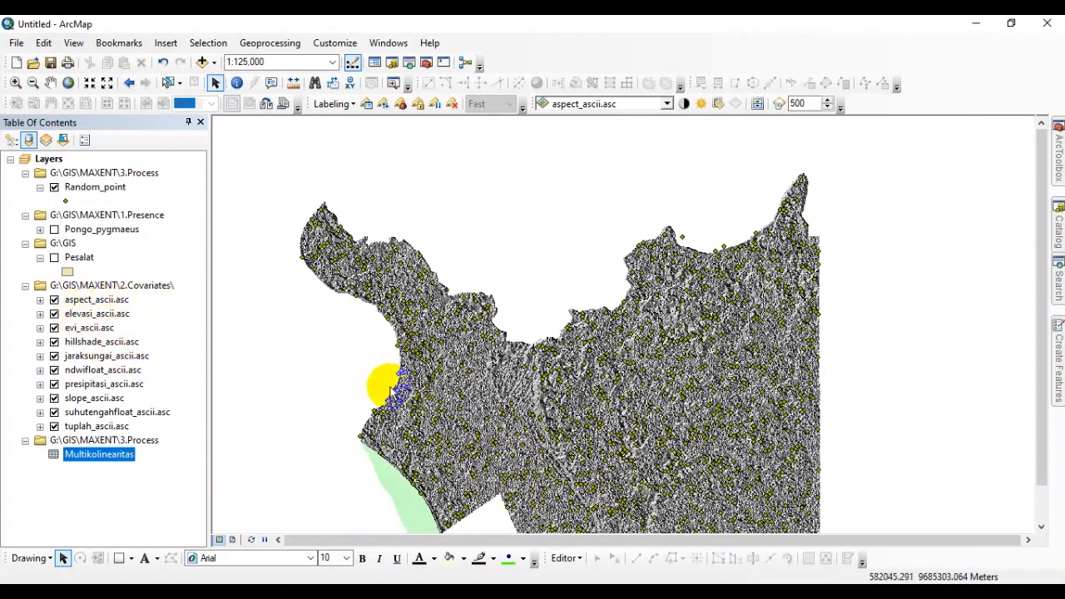
left_click(412, 594)
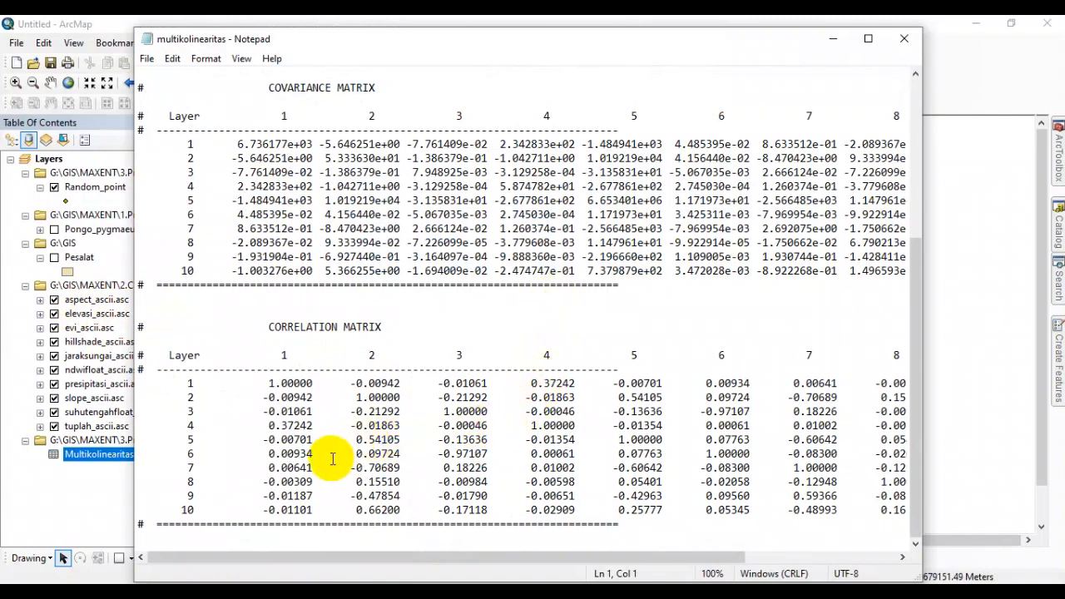
left_click_drag(353, 467, 398, 468)
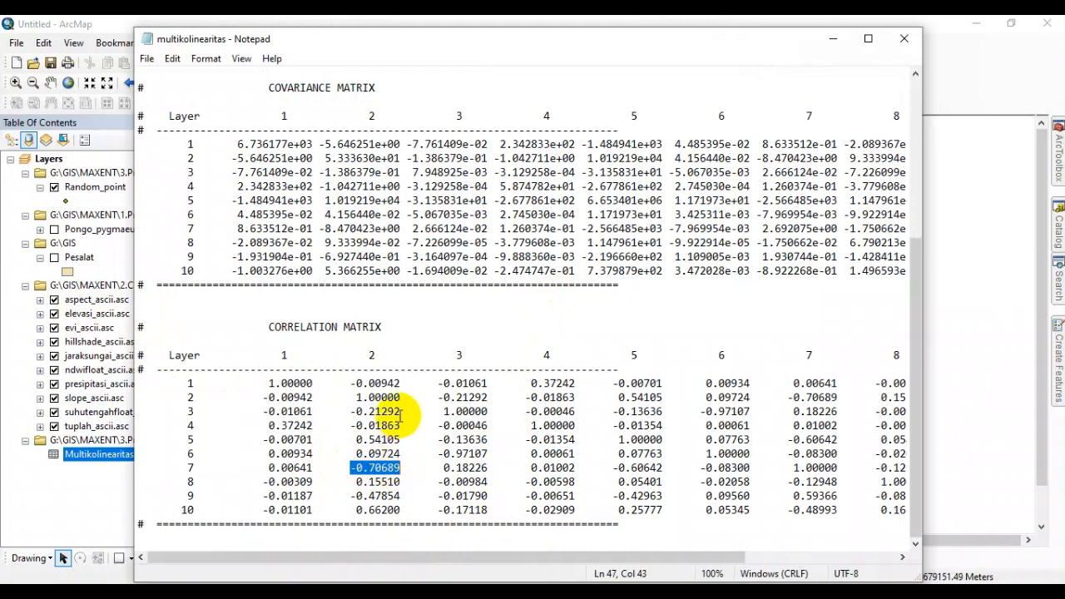